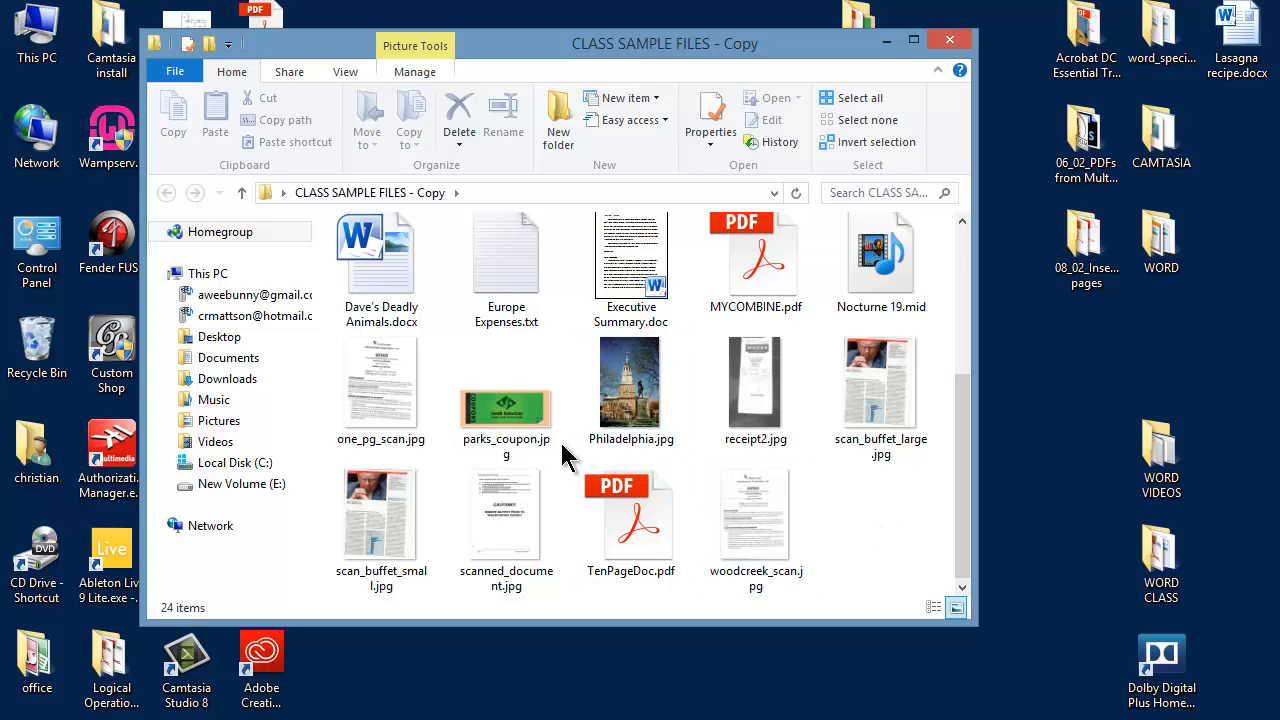
# Open parks_coupon.jpg from the CLASS SAMPLE FILES - Copy folder with Microsoft Office 2010.
pyautogui.moveTo(513, 433)
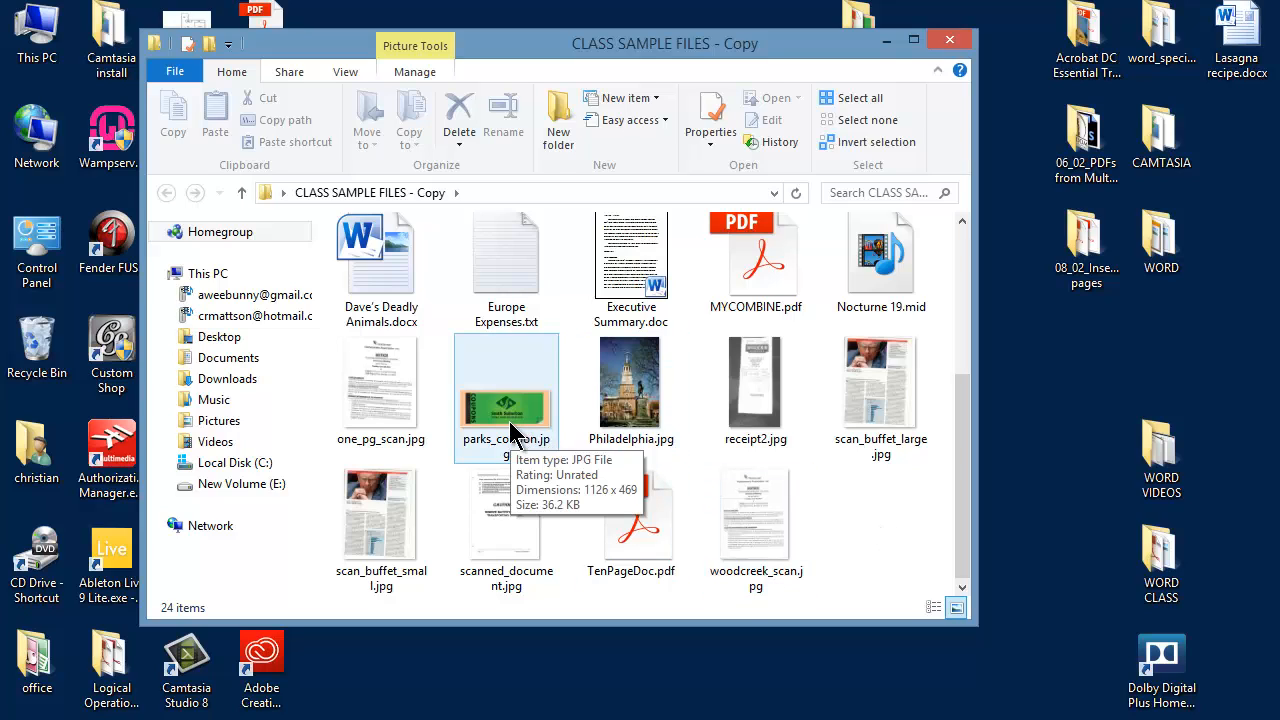
pyautogui.click(556, 442)
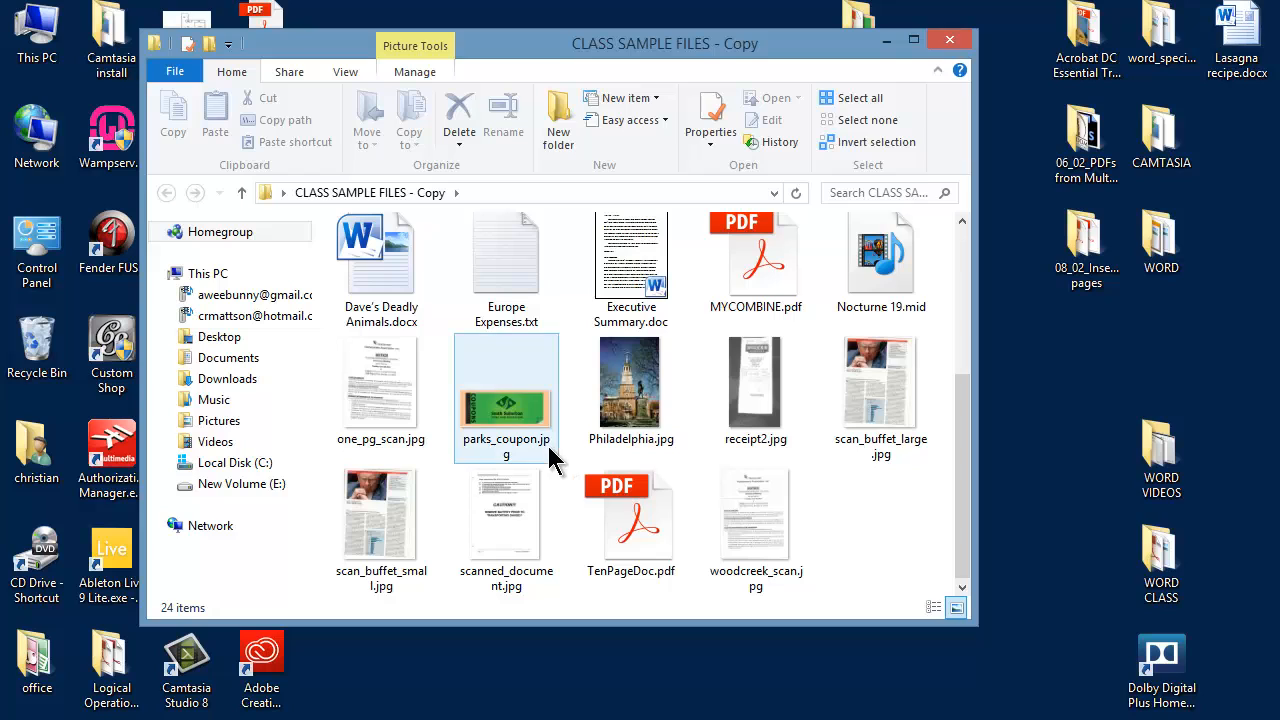
pyautogui.rightClick(509, 421)
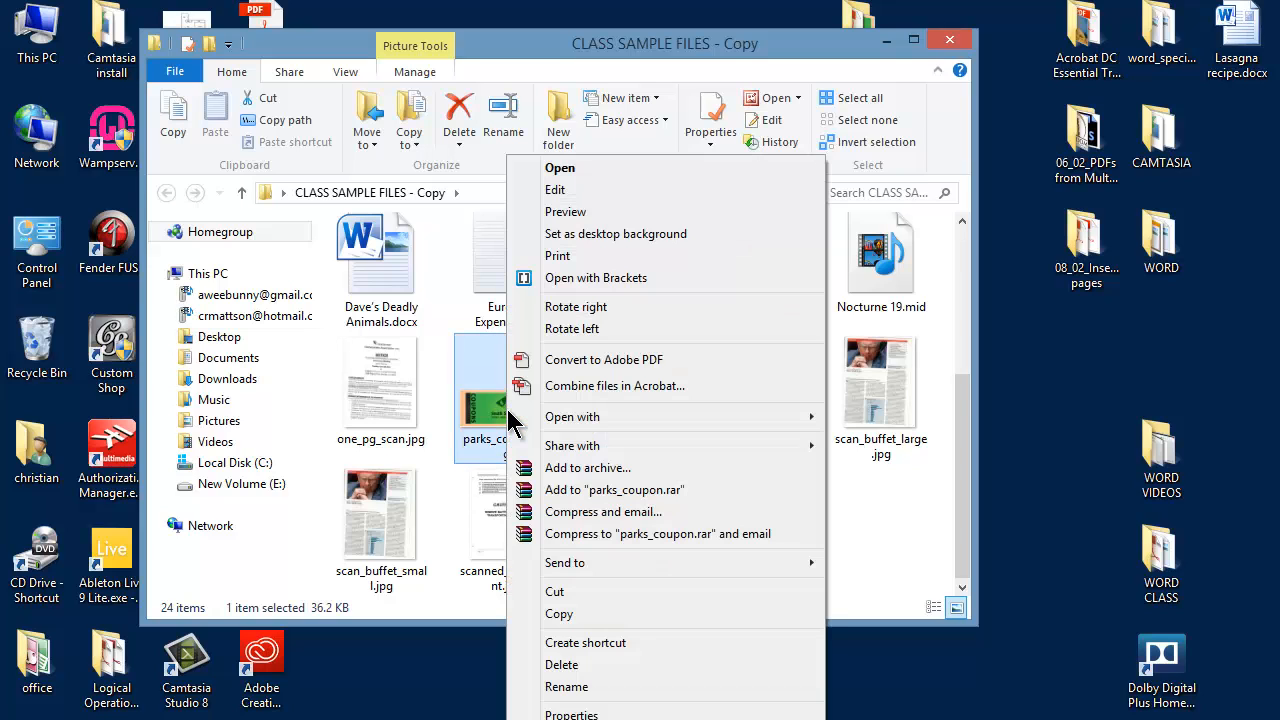
pyautogui.moveTo(570, 420)
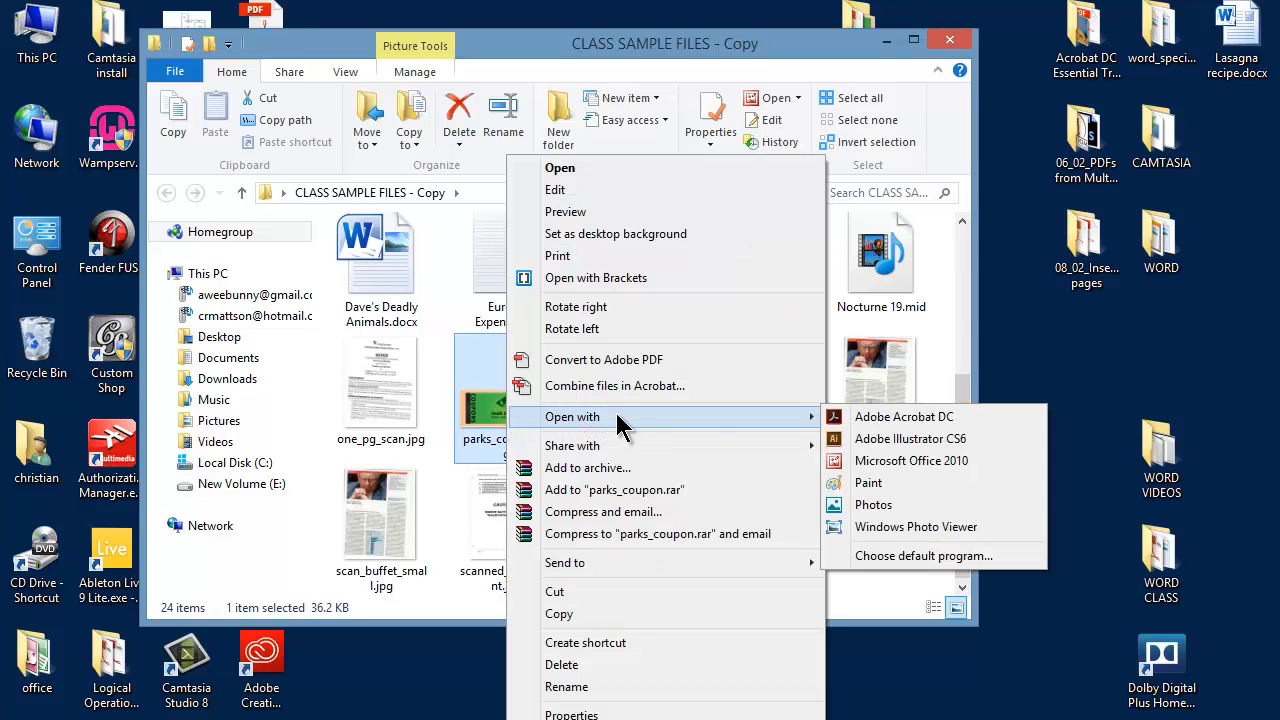
pyautogui.click(887, 460)
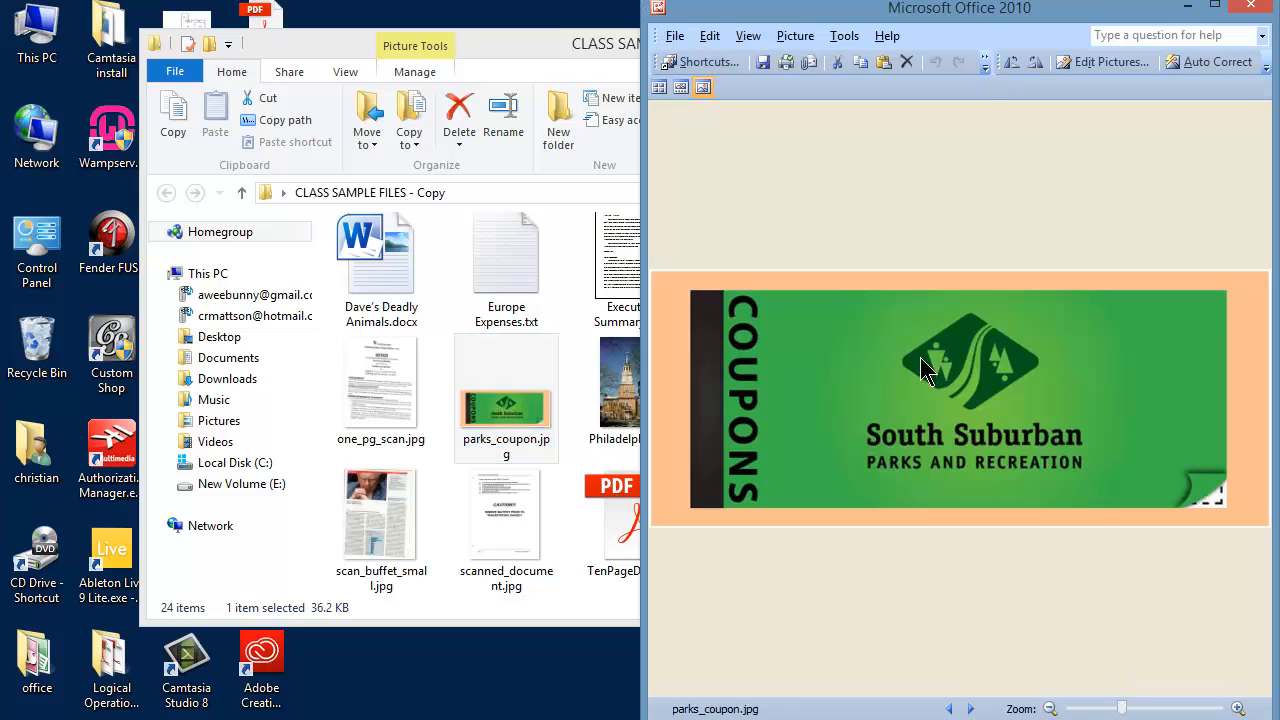
# Reposition and widen the picture viewer window, and set the coupon picture's zoom to about 81%.
pyautogui.moveTo(965, 12); pyautogui.dragTo(395, 31)
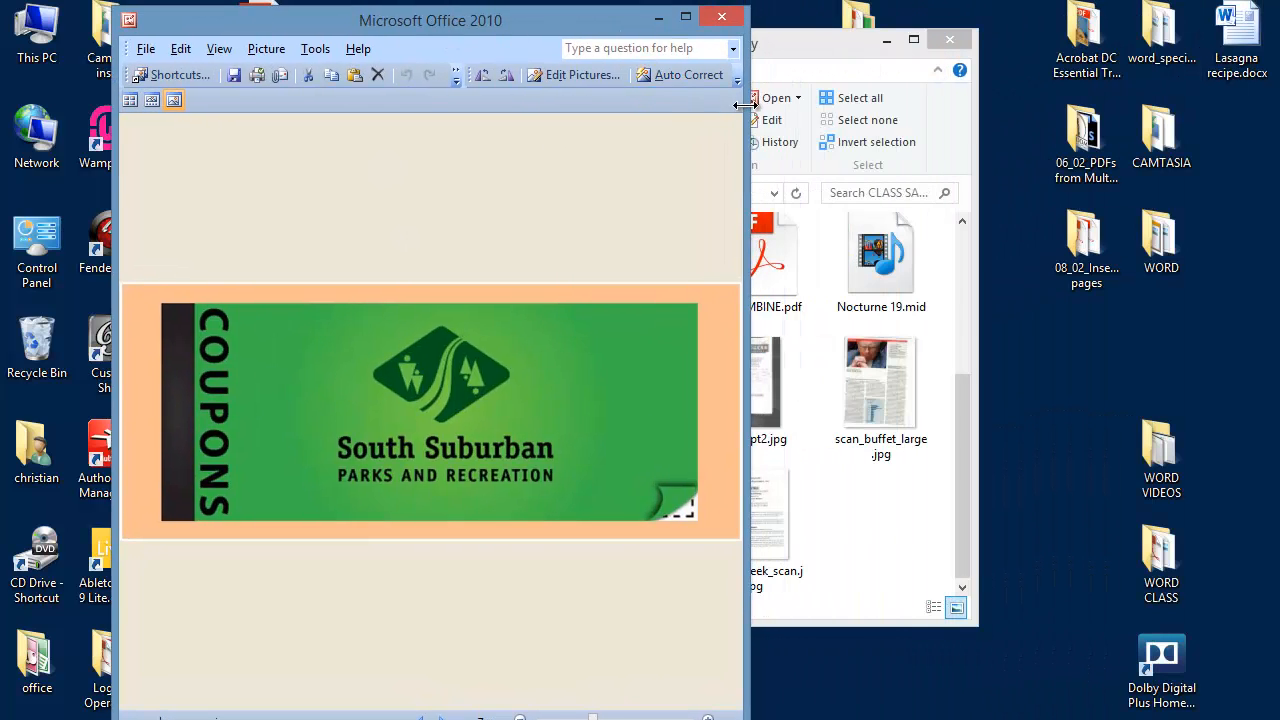
pyautogui.moveTo(744, 105); pyautogui.dragTo(1224, 160)
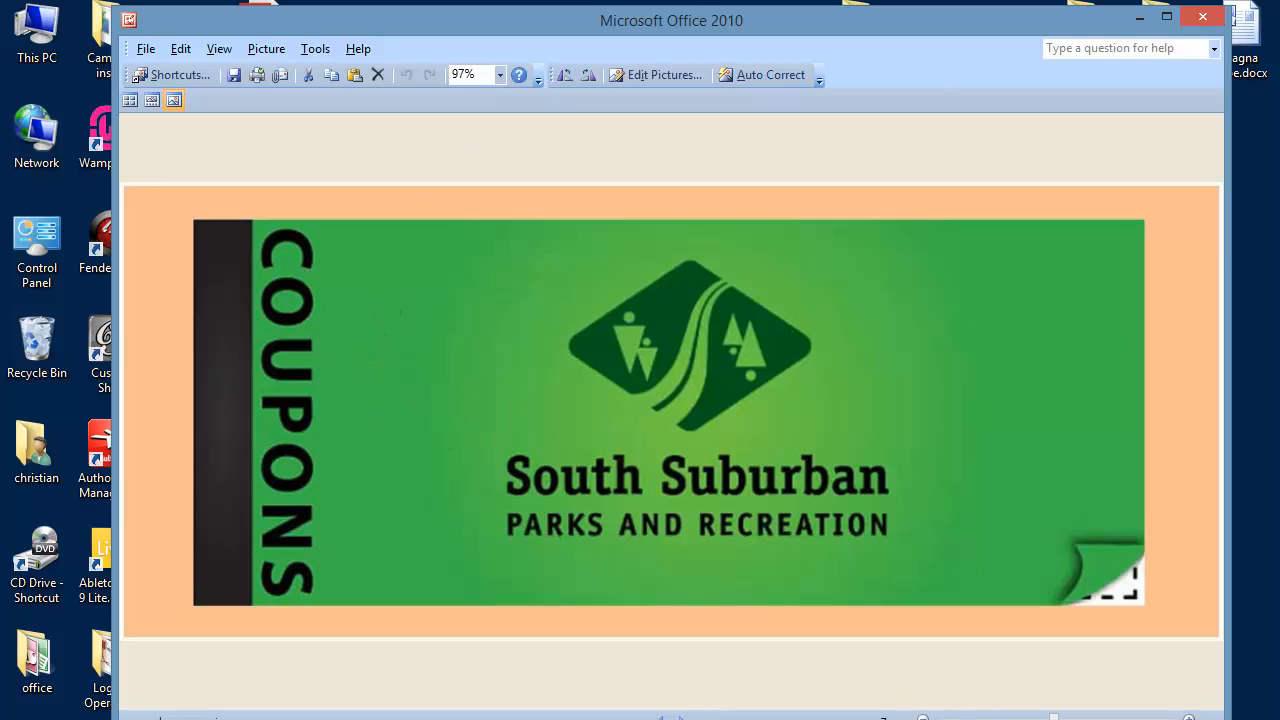
pyautogui.moveTo(919, 32); pyautogui.dragTo(913, 21)
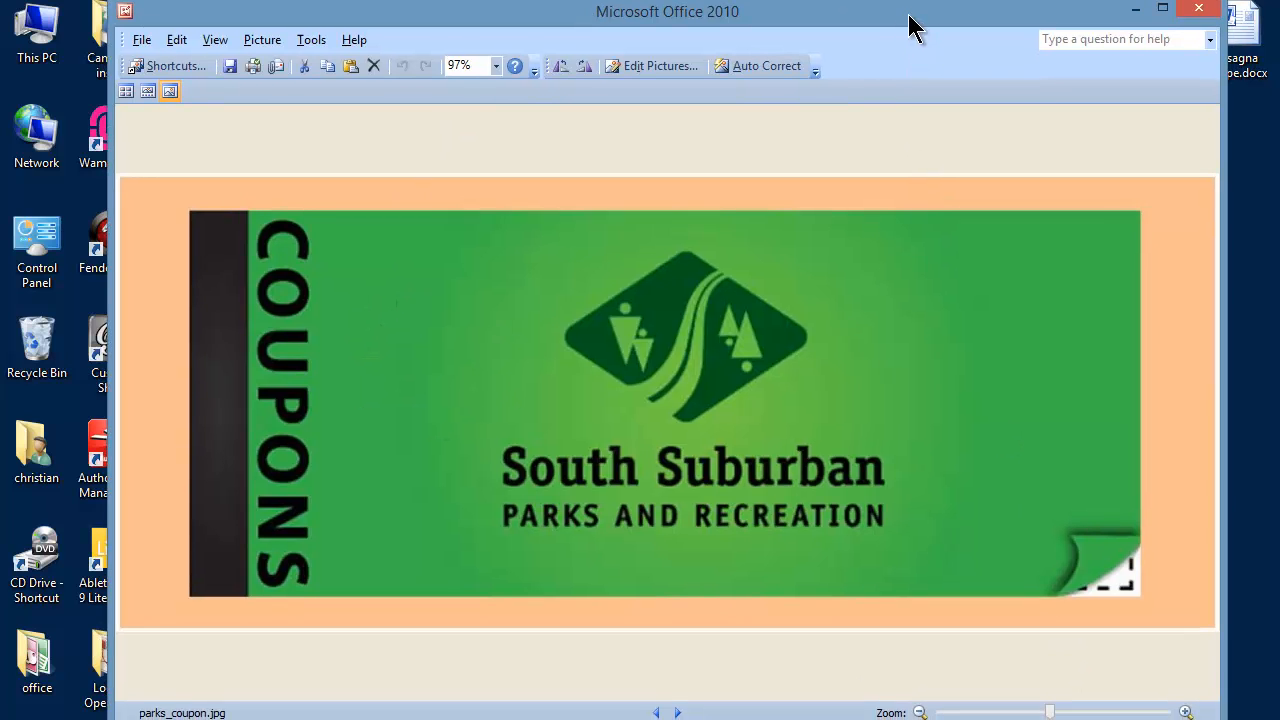
pyautogui.click(1037, 713)
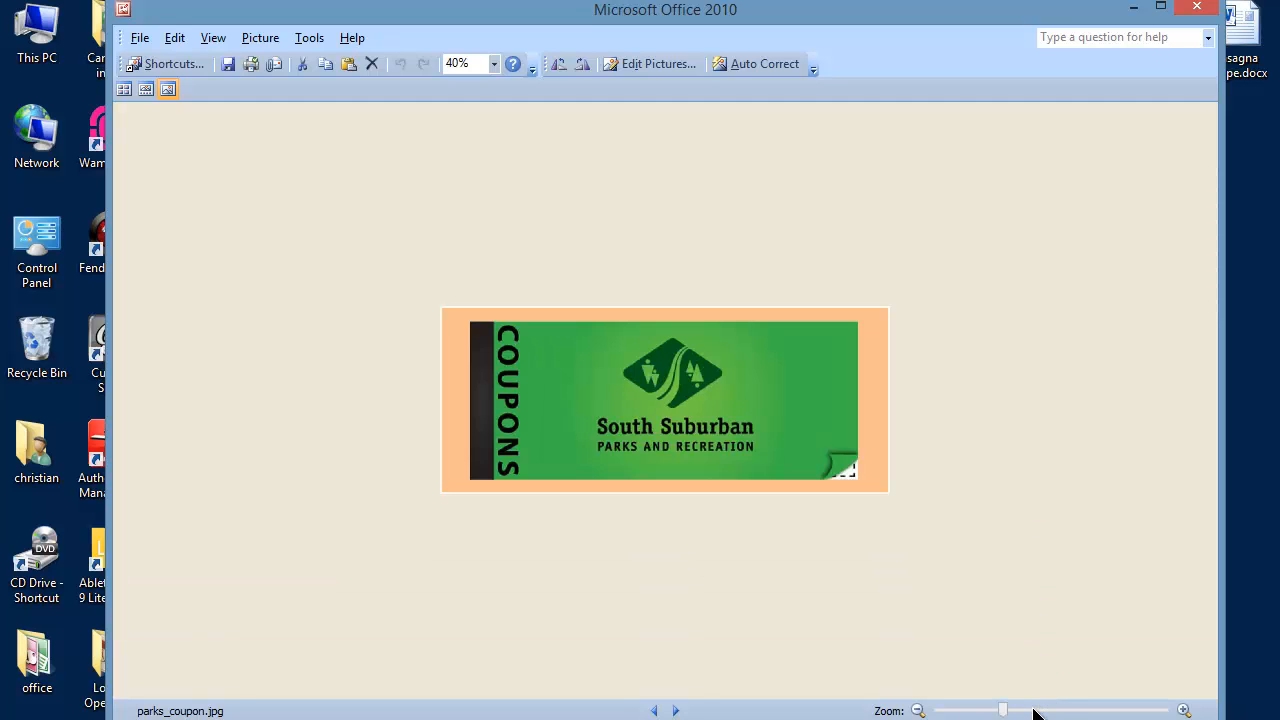
pyautogui.moveTo(1003, 711); pyautogui.dragTo(1040, 711)
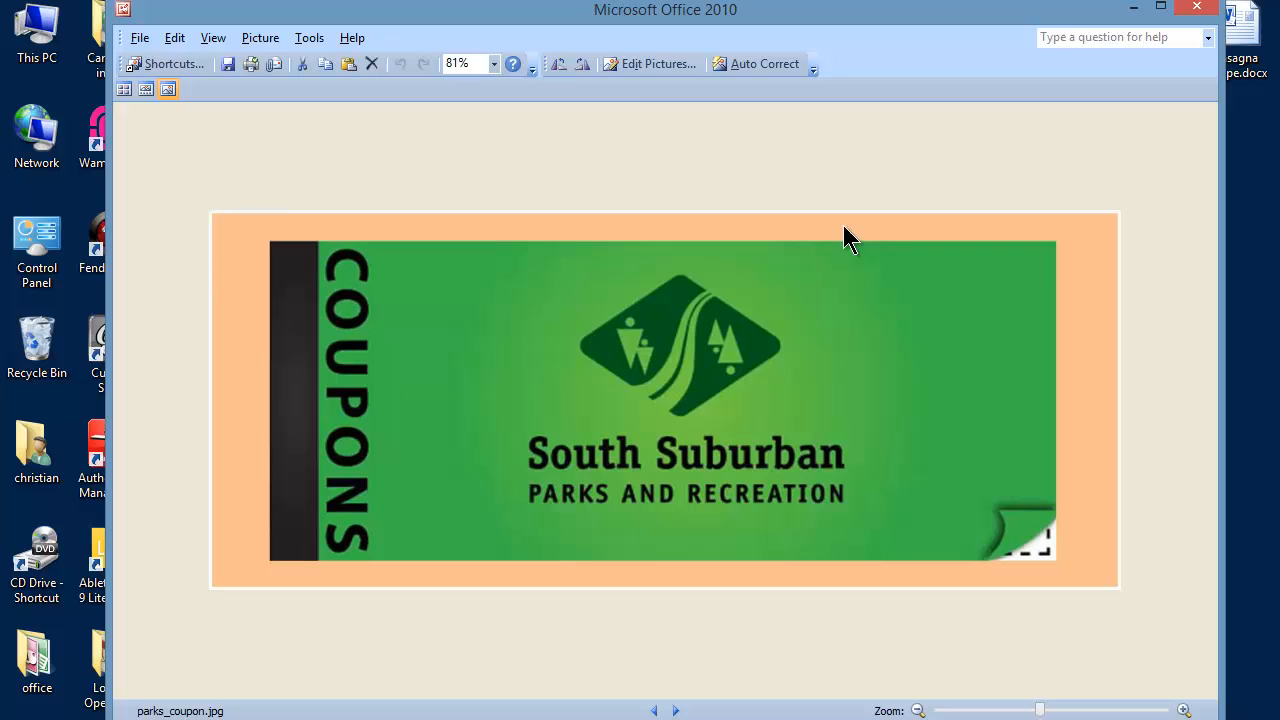
# Crop the orange border off the coupon picture, removing about 76 pixels left, 84 right, 40 top and 37 bottom.
pyautogui.click(650, 66)
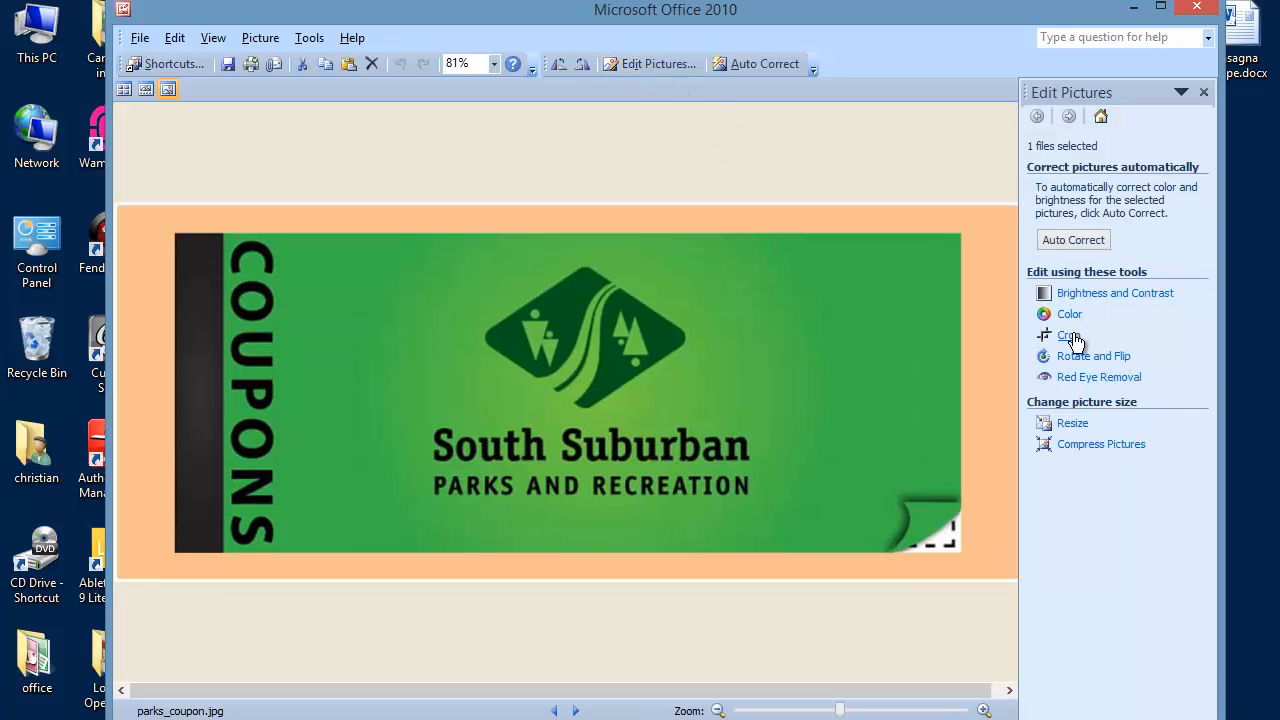
pyautogui.click(1069, 335)
pyautogui.moveTo(1014, 397); pyautogui.dragTo(946, 394)
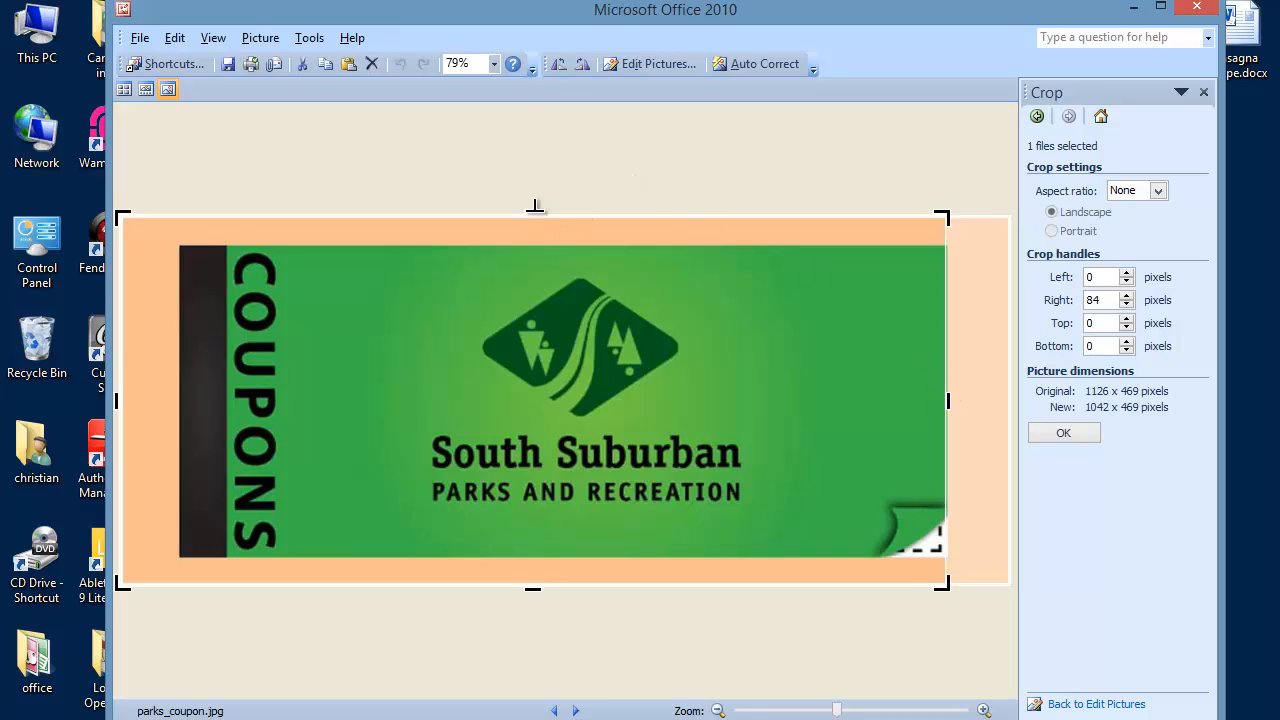
pyautogui.moveTo(533, 215); pyautogui.dragTo(535, 245)
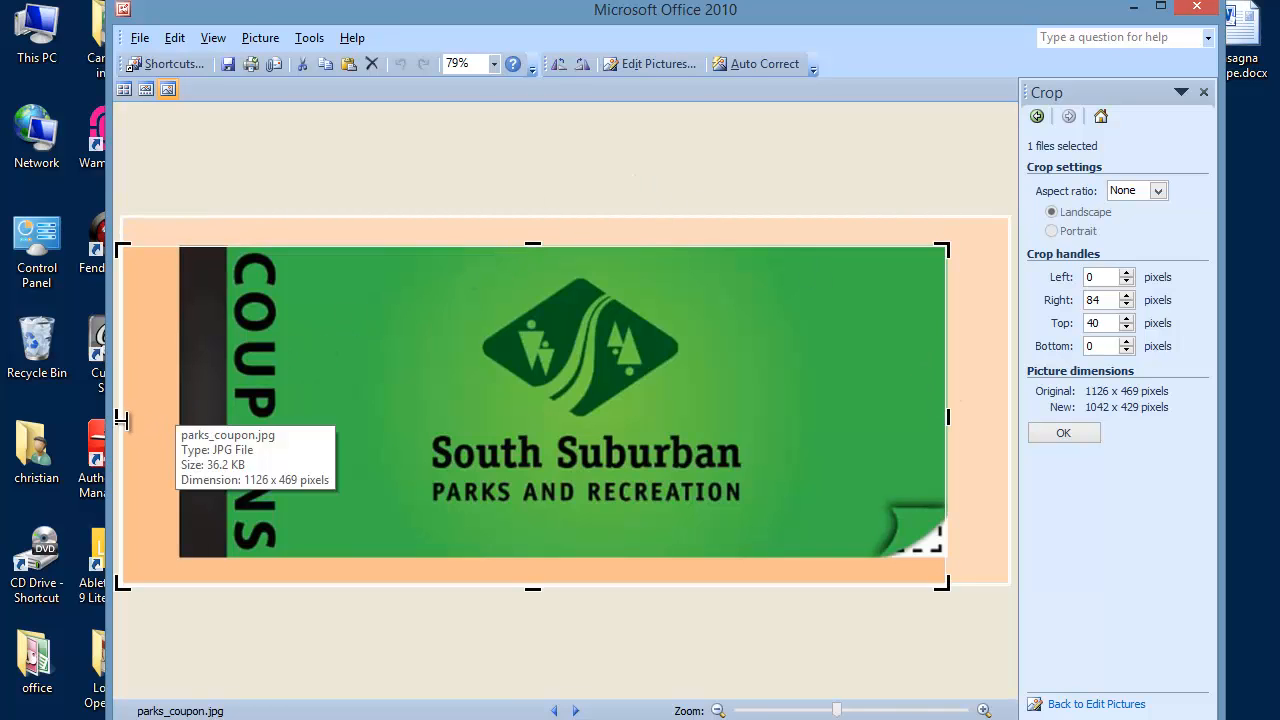
pyautogui.moveTo(116, 420); pyautogui.dragTo(177, 423)
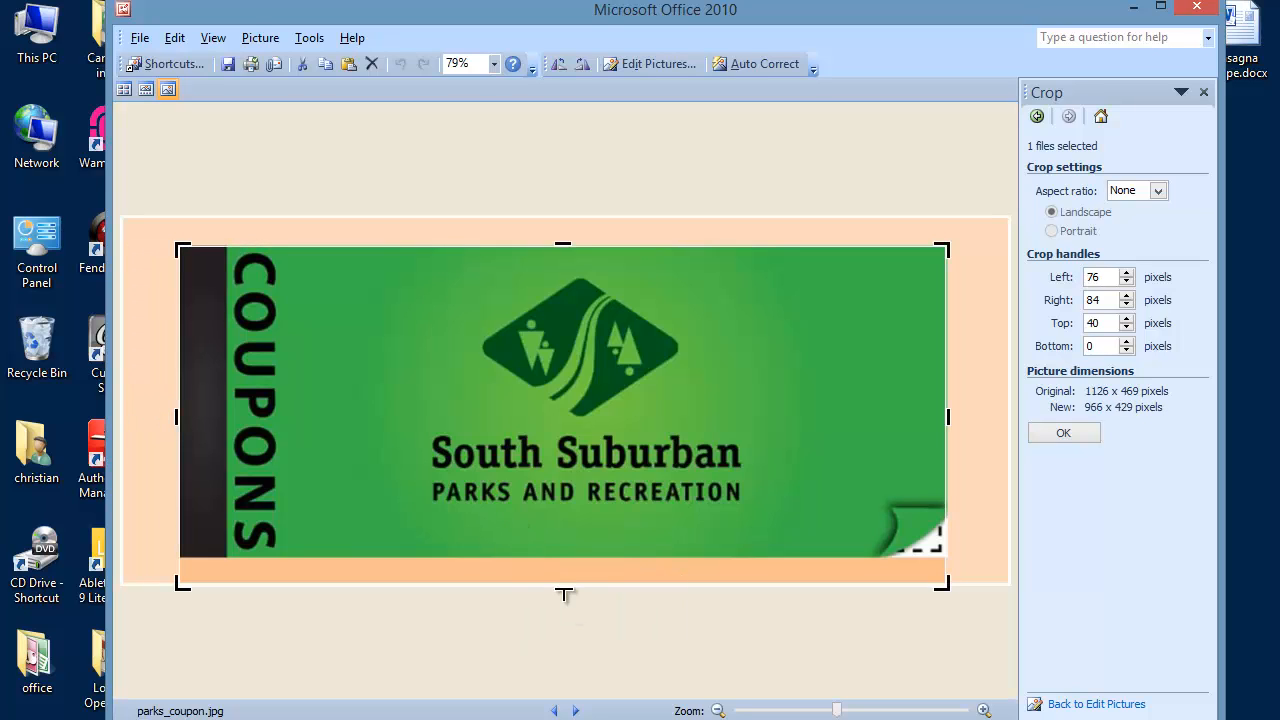
pyautogui.moveTo(563, 591); pyautogui.dragTo(560, 560)
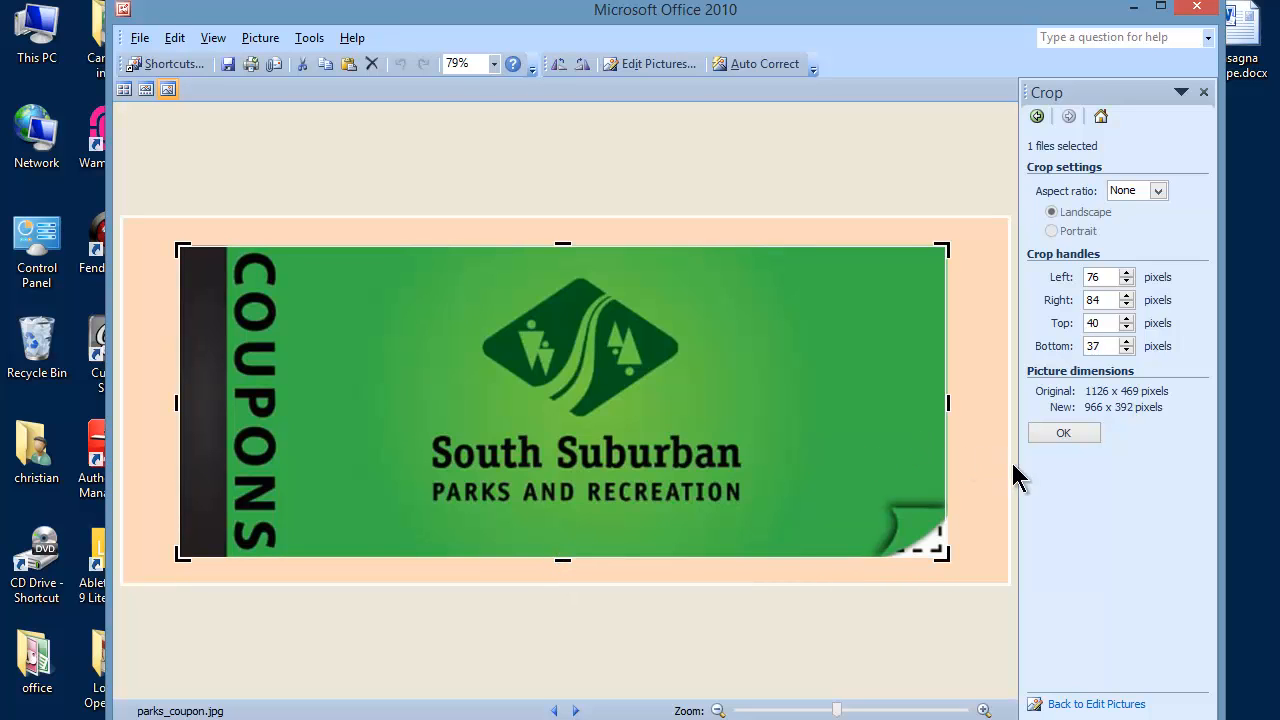
pyautogui.click(1062, 434)
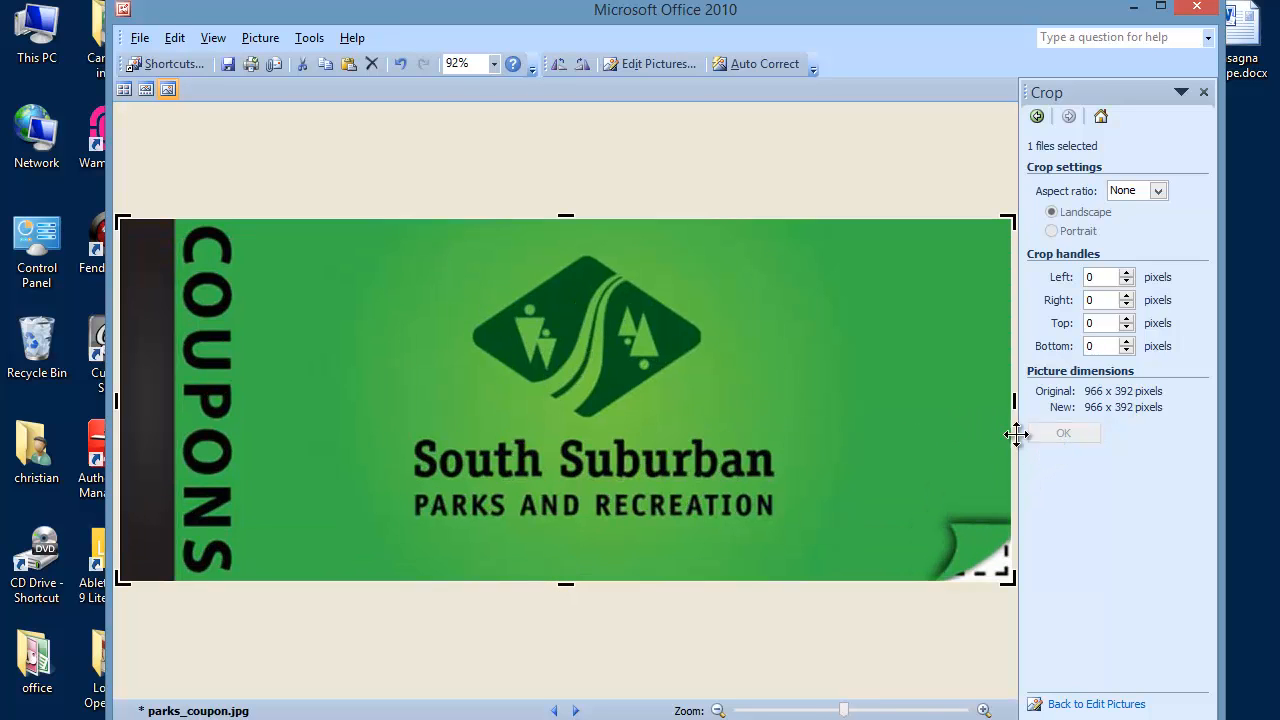
# Save the cropped picture as a separate copy named parks_coupon_crop.jpg, and close the viewer without saving changes to the original.
pyautogui.moveTo(835, 712); pyautogui.dragTo(798, 711)
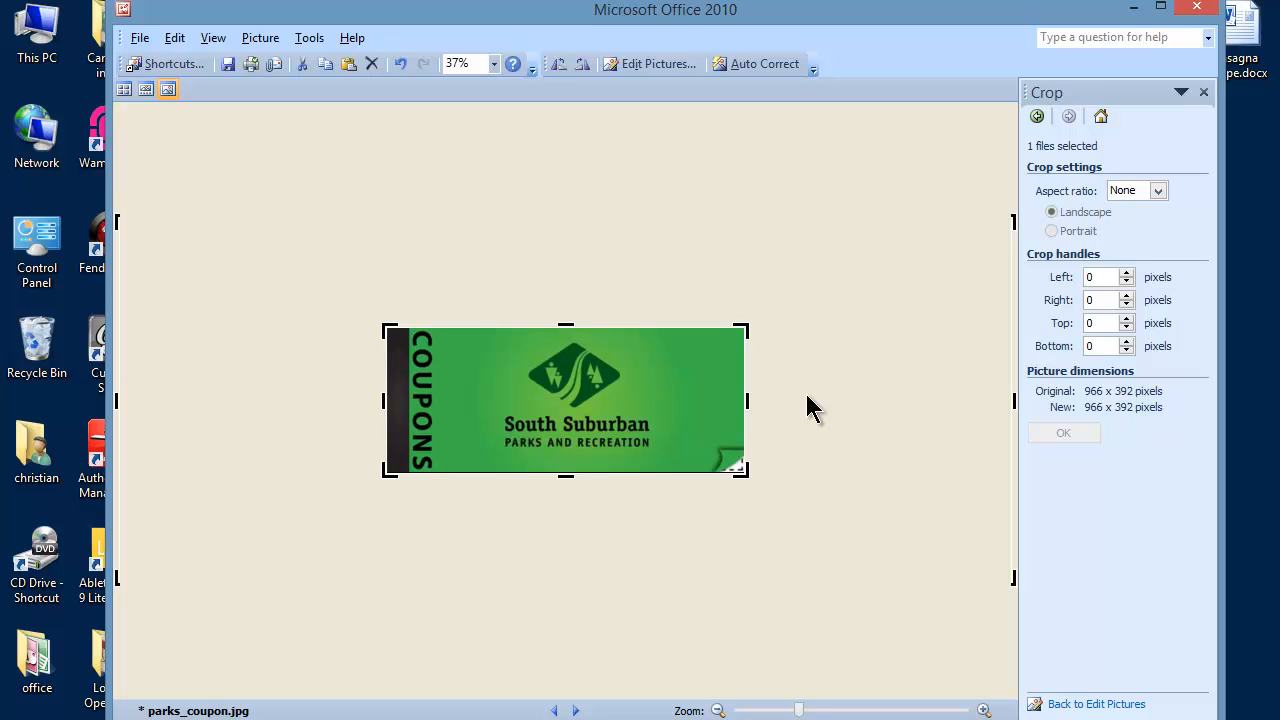
pyautogui.click(140, 40)
pyautogui.click(179, 128)
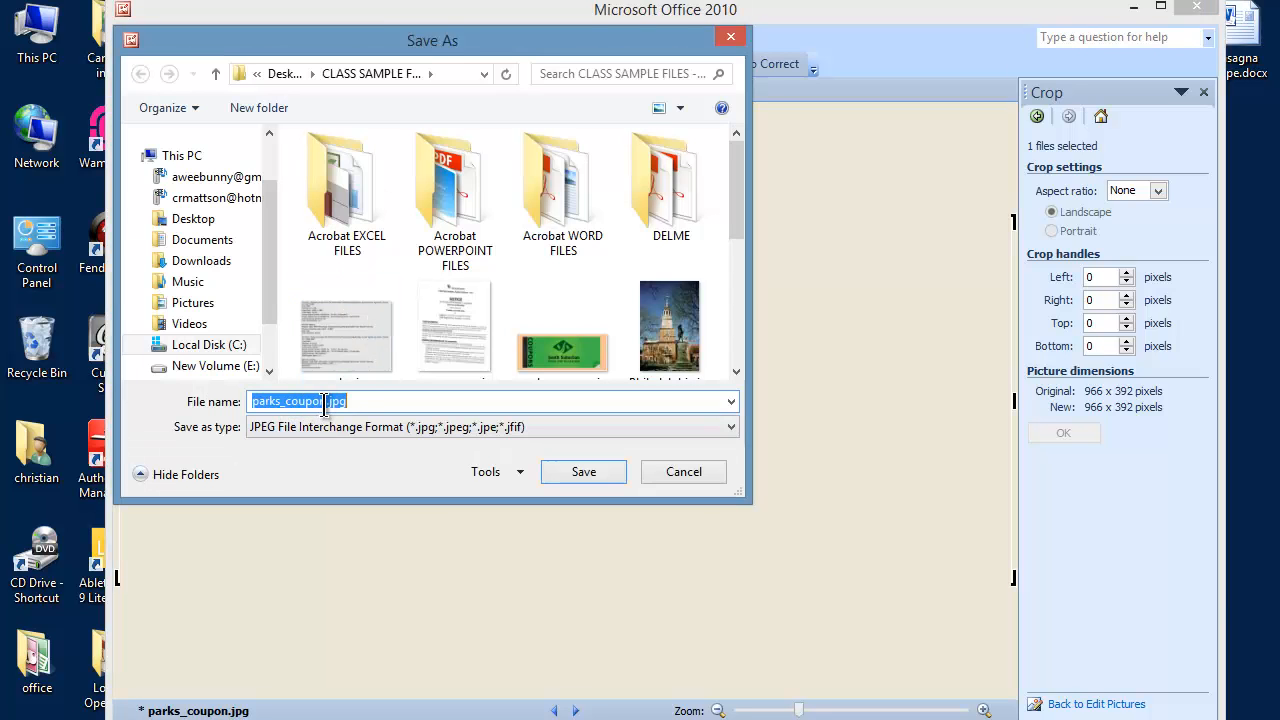
pyautogui.click(326, 401)
pyautogui.click(596, 464)
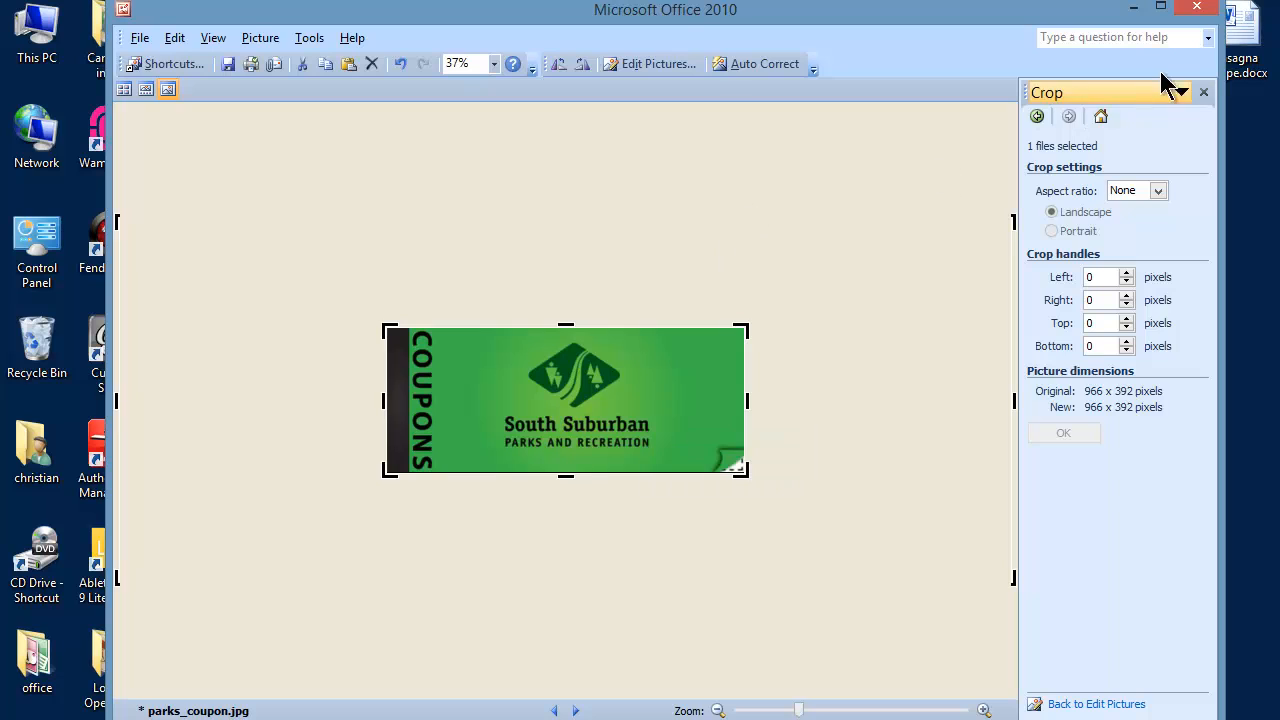
pyautogui.click(1198, 12)
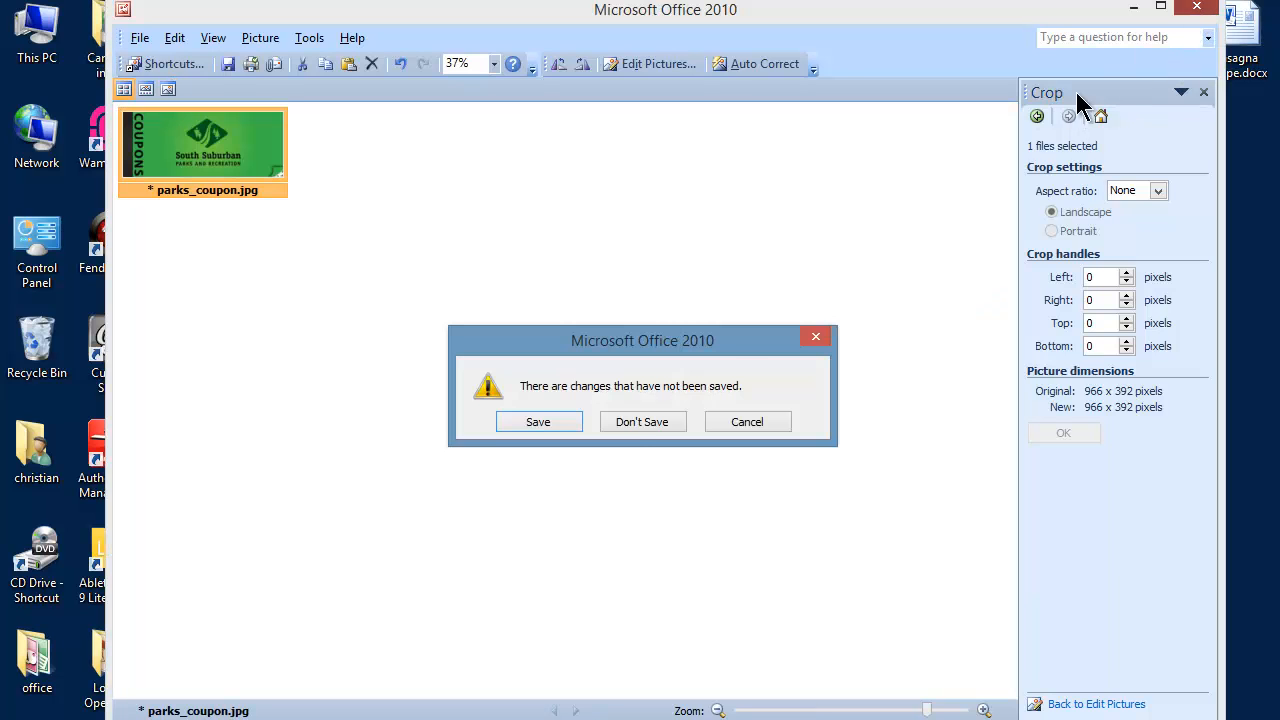
pyautogui.click(636, 421)
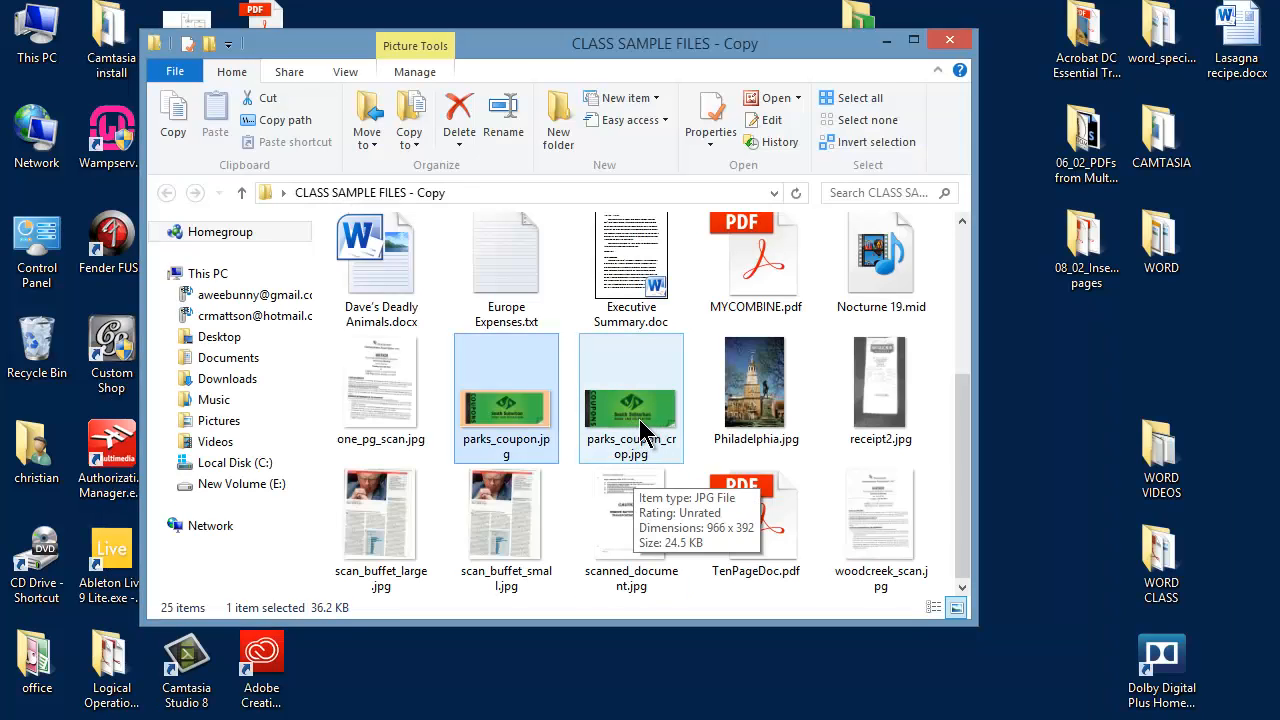
# Open parks_coupon_crop.jpg to check the cropped picture, and close it again.
pyautogui.click(640, 428)
pyautogui.doubleClick(640, 428)
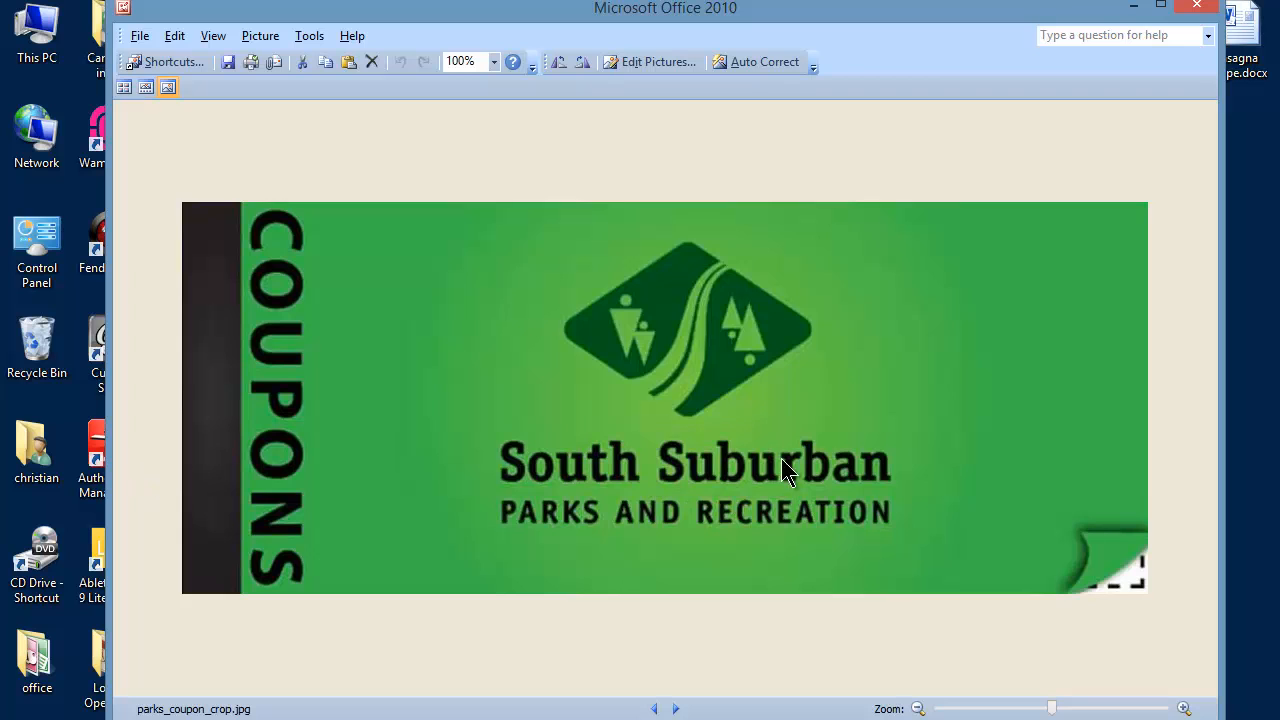
pyautogui.click(1197, 8)
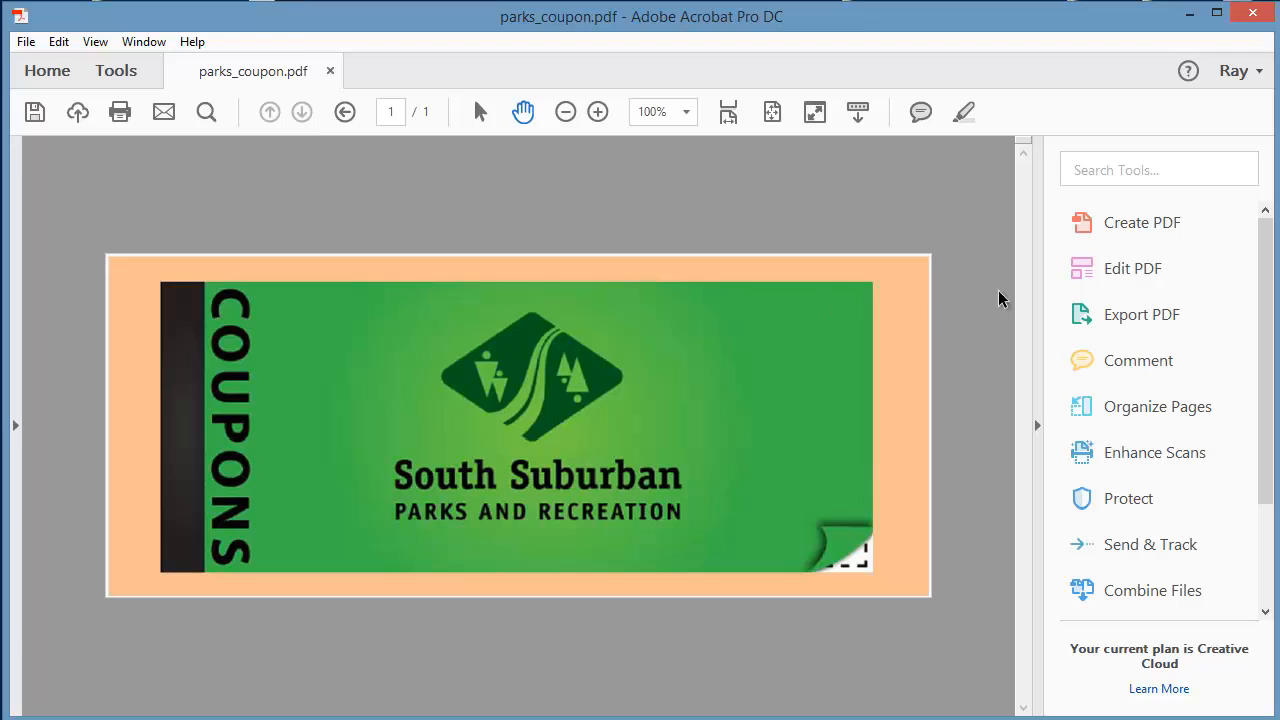
# In Adobe Acrobat, crop the parks_coupon.pdf page to the coupon's edges, with margins of about 0.26 in top, 0.24 bottom, 0.49 left and 0.53 right.
pyautogui.click(1113, 272)
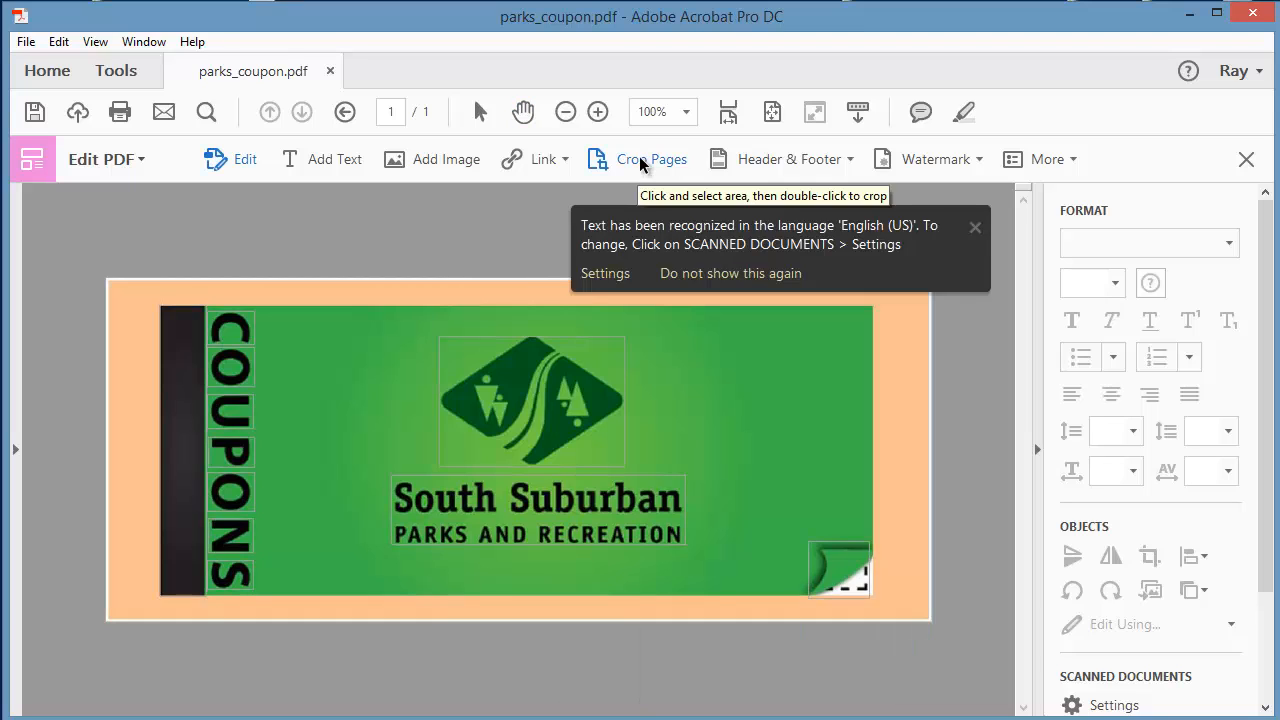
pyautogui.click(641, 166)
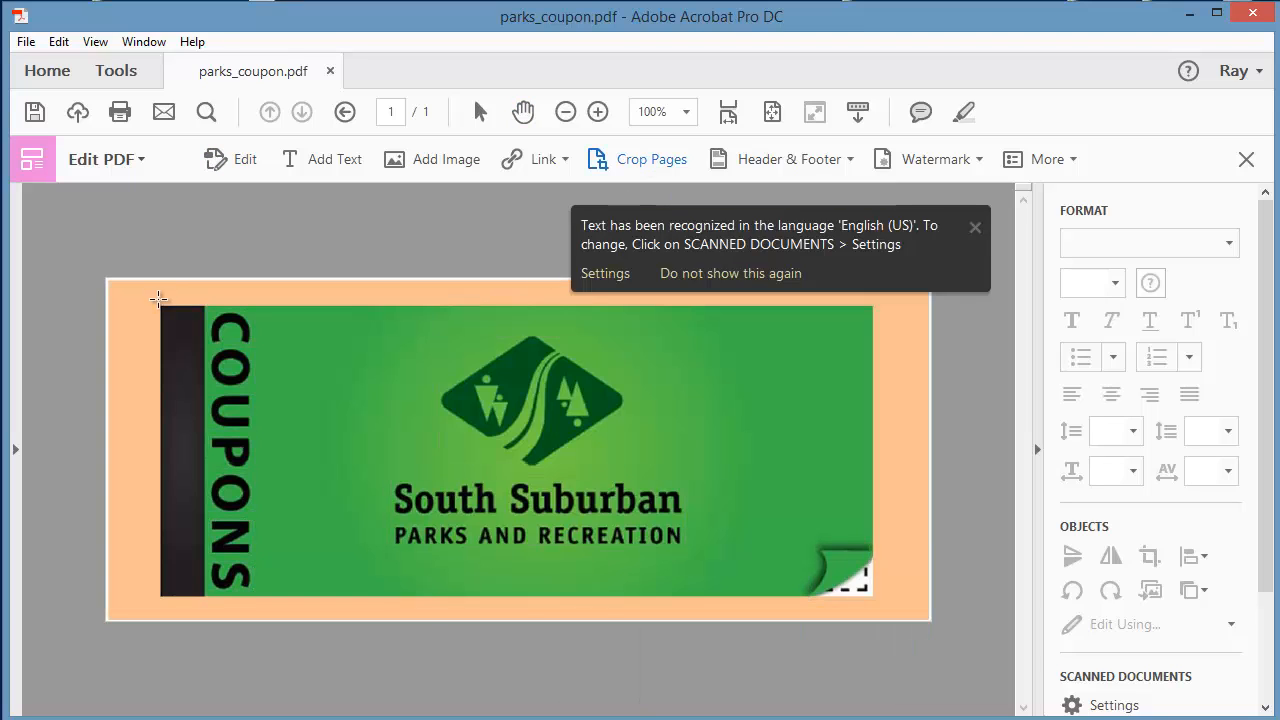
pyautogui.click(974, 227)
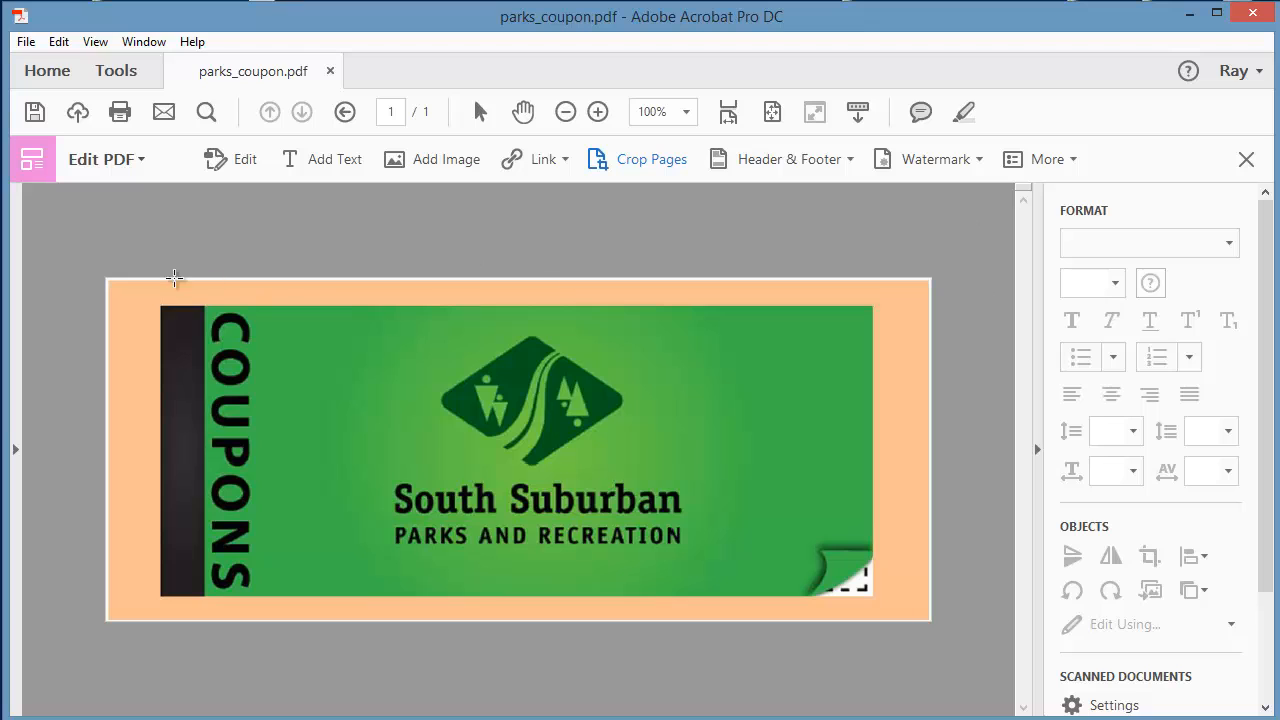
pyautogui.moveTo(177, 322); pyautogui.dragTo(873, 596)
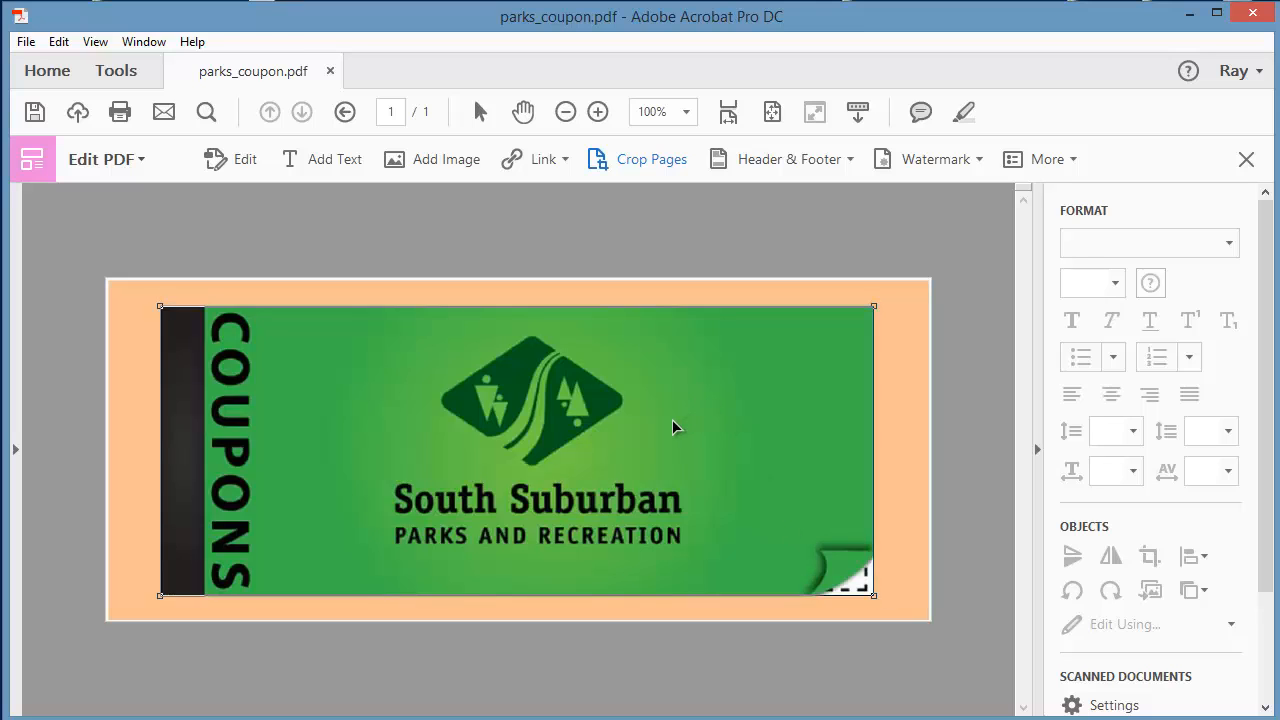
pyautogui.doubleClick(677, 426)
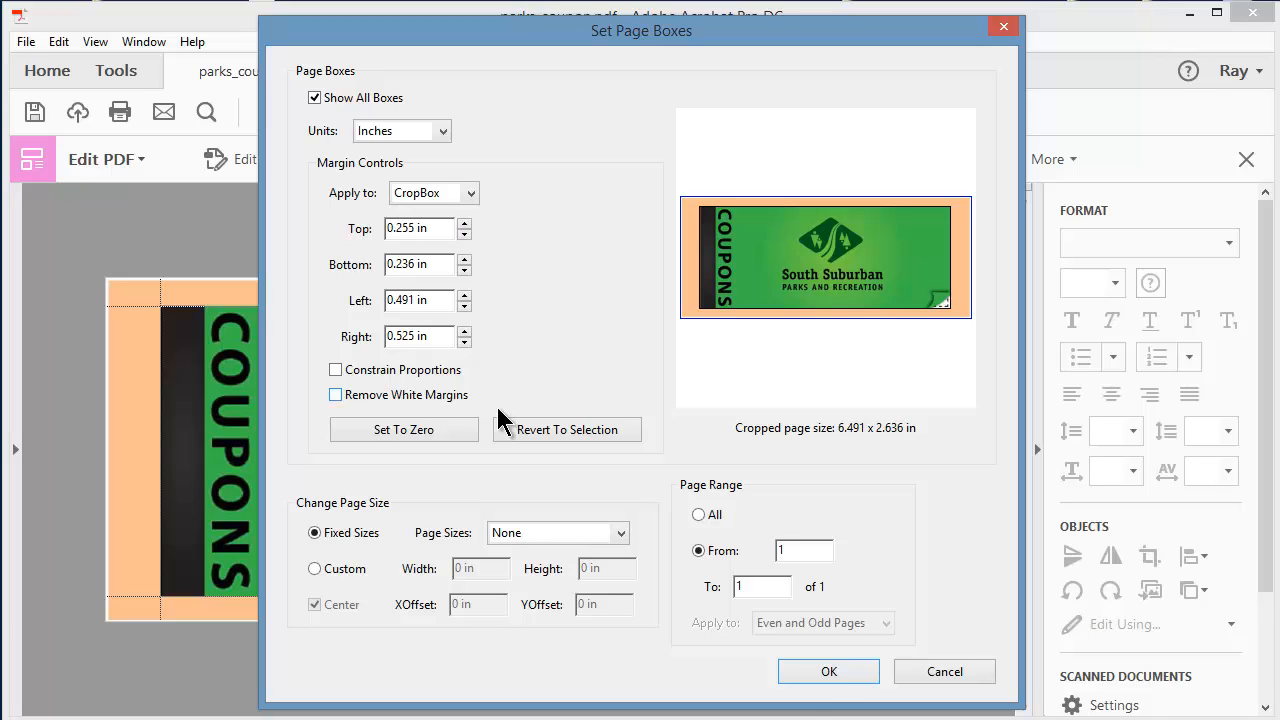
pyautogui.click(829, 674)
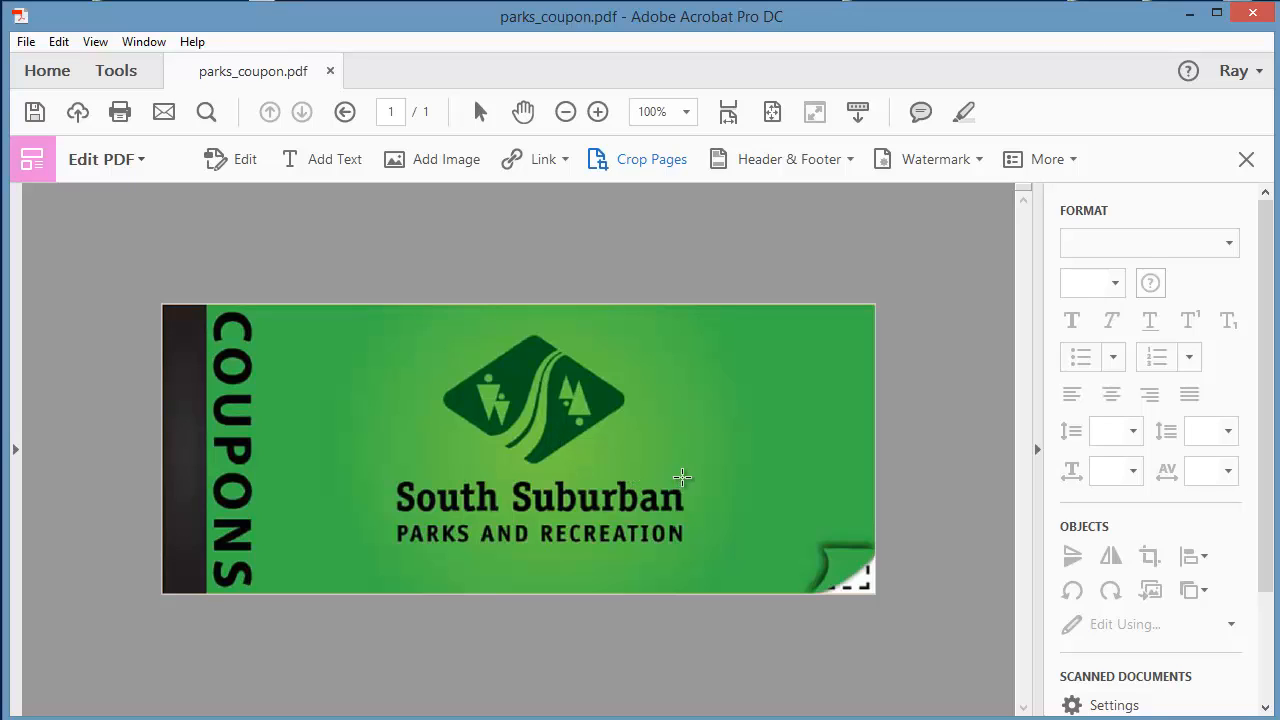
# Save the cropped PDF as parks_coupon.pdf in the CLASS SAMPLE FILES folder and close the document.
pyautogui.click(330, 72)
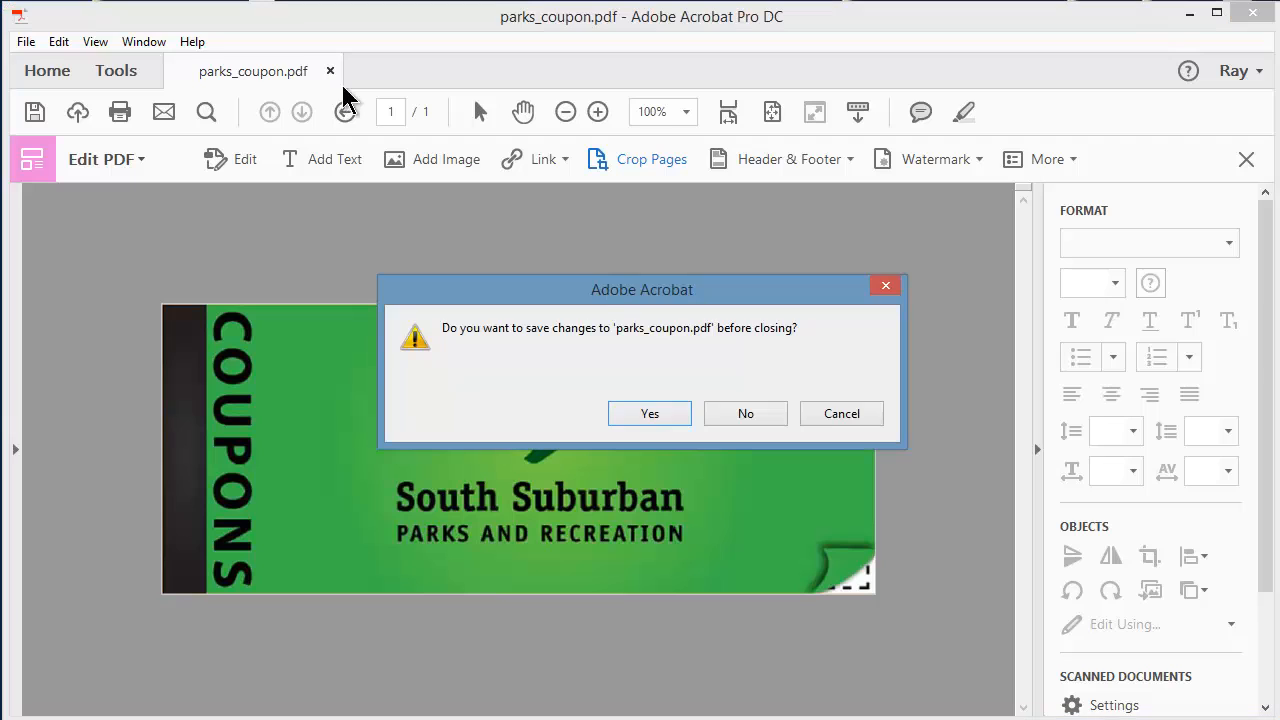
pyautogui.click(645, 416)
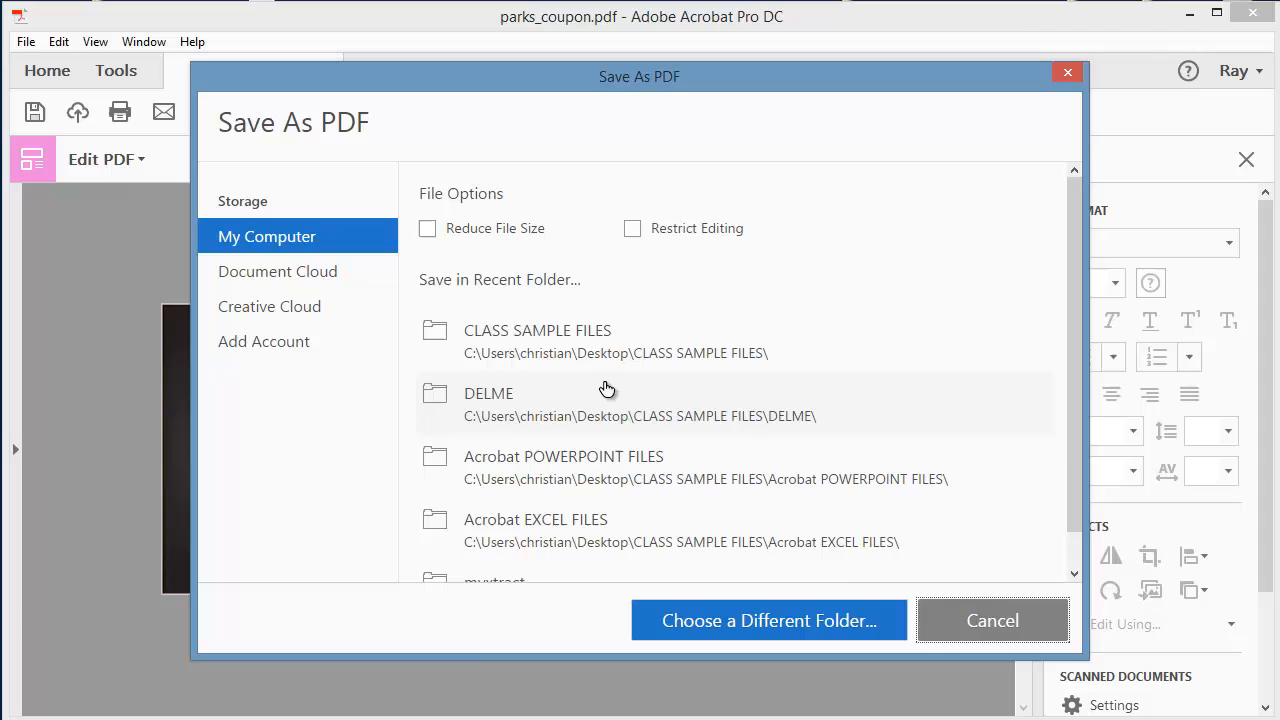
pyautogui.click(565, 347)
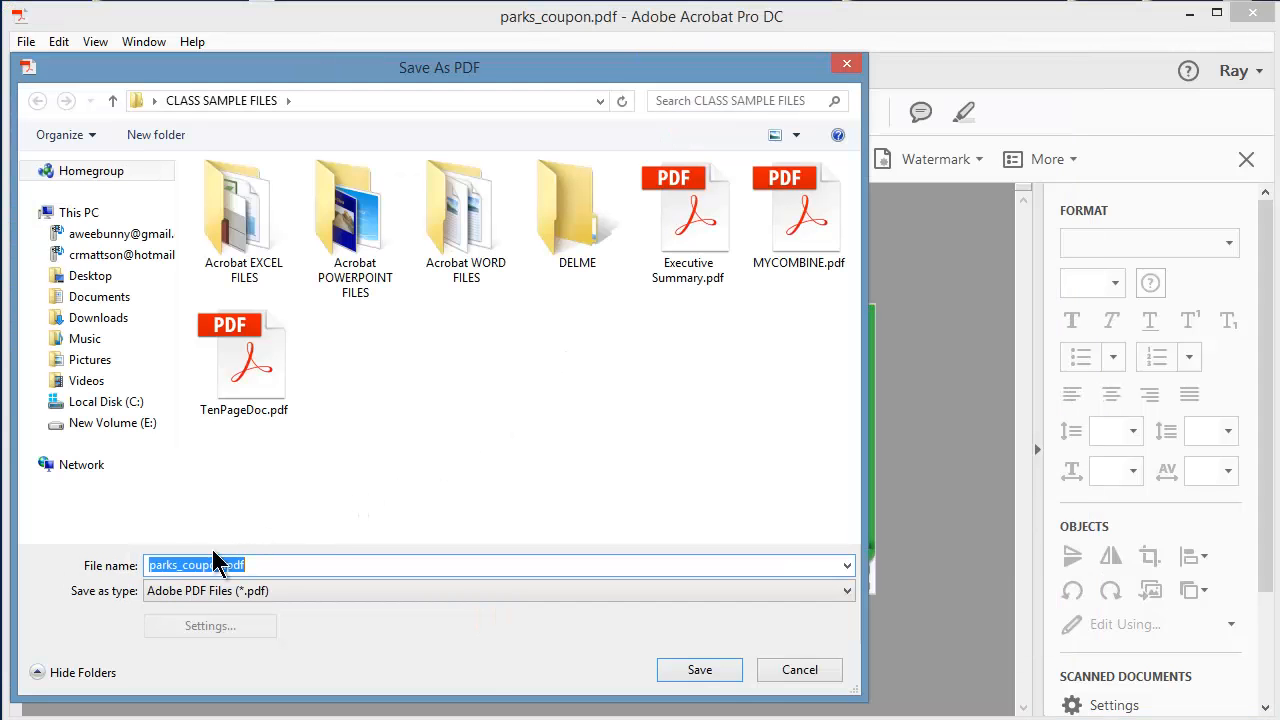
pyautogui.click(708, 673)
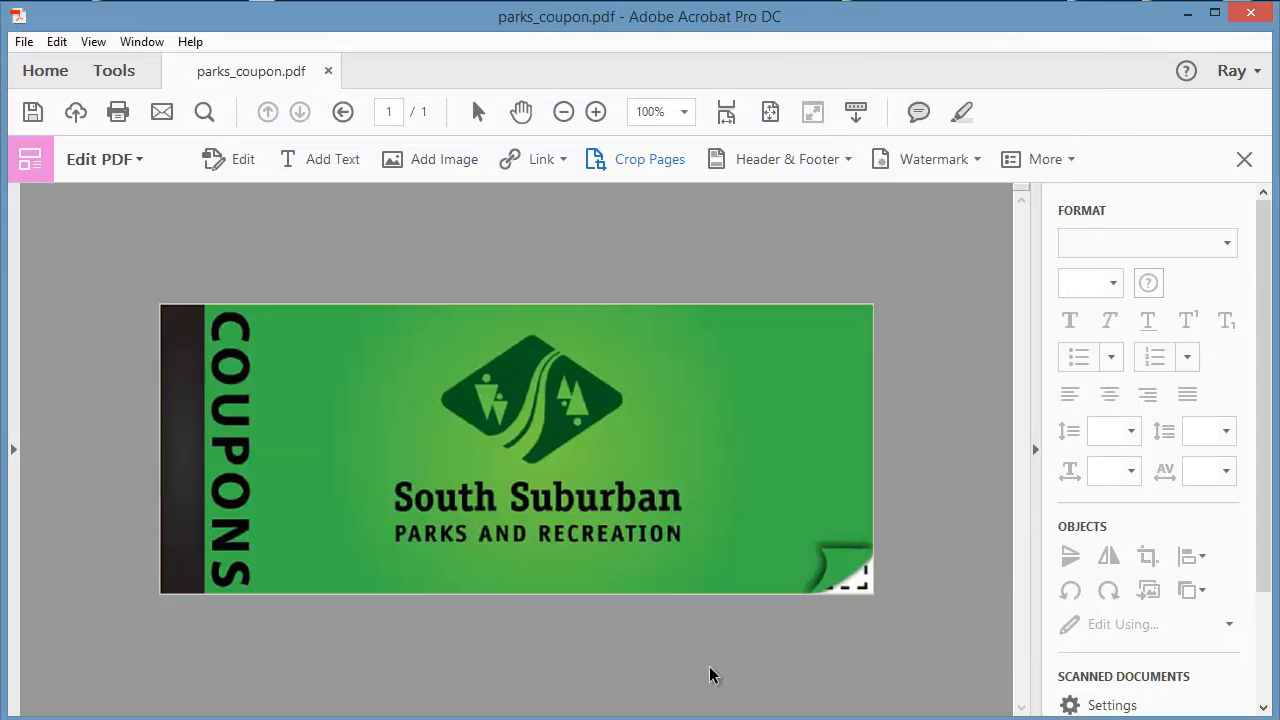
pyautogui.hotkey('ctrl', 'w')
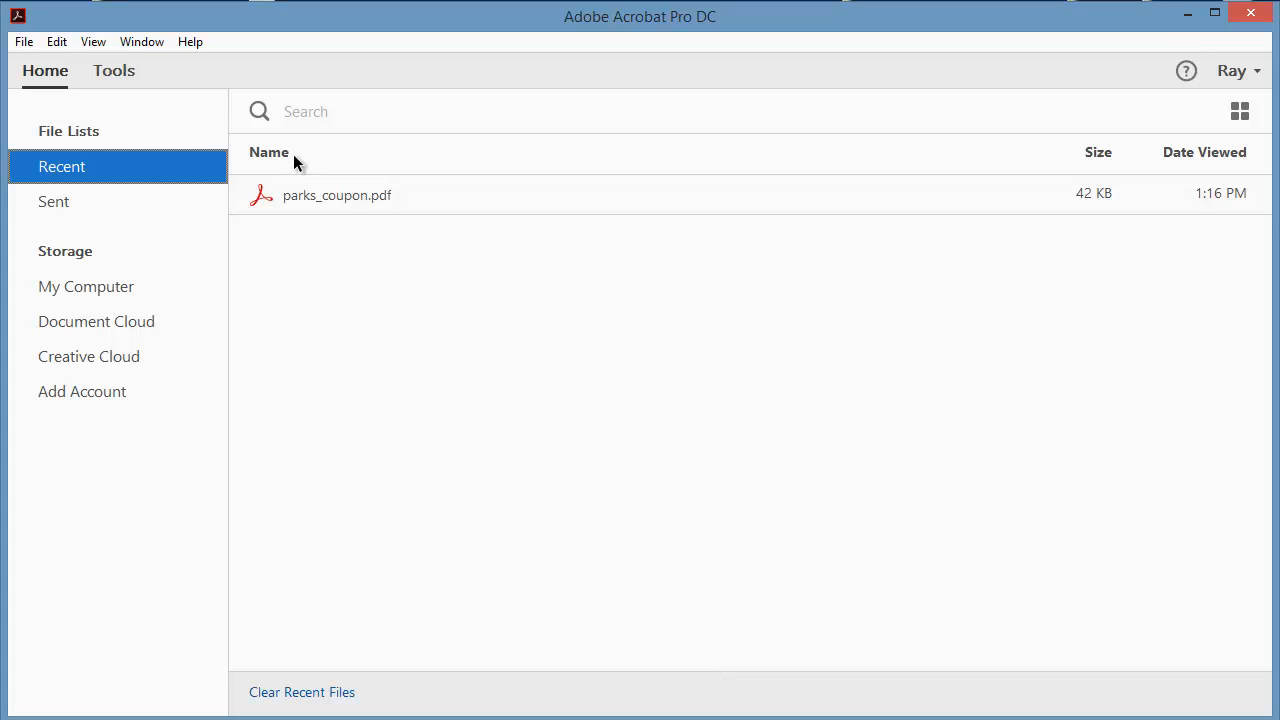
# Reopen parks_coupon.pdf at 100% and examine the page in Set Page Boxes using a trial crop area over the logo, without applying it.
pyautogui.doubleClick(311, 195)
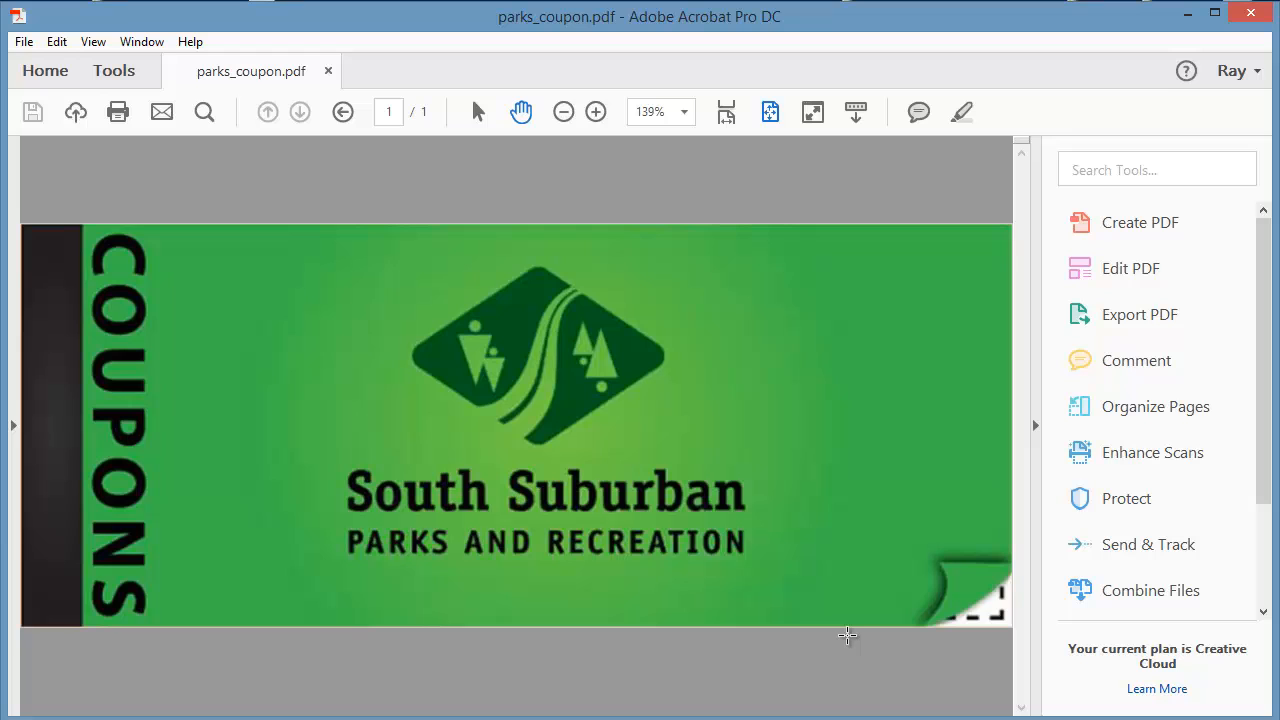
pyautogui.hotkey('ctrl', '1')
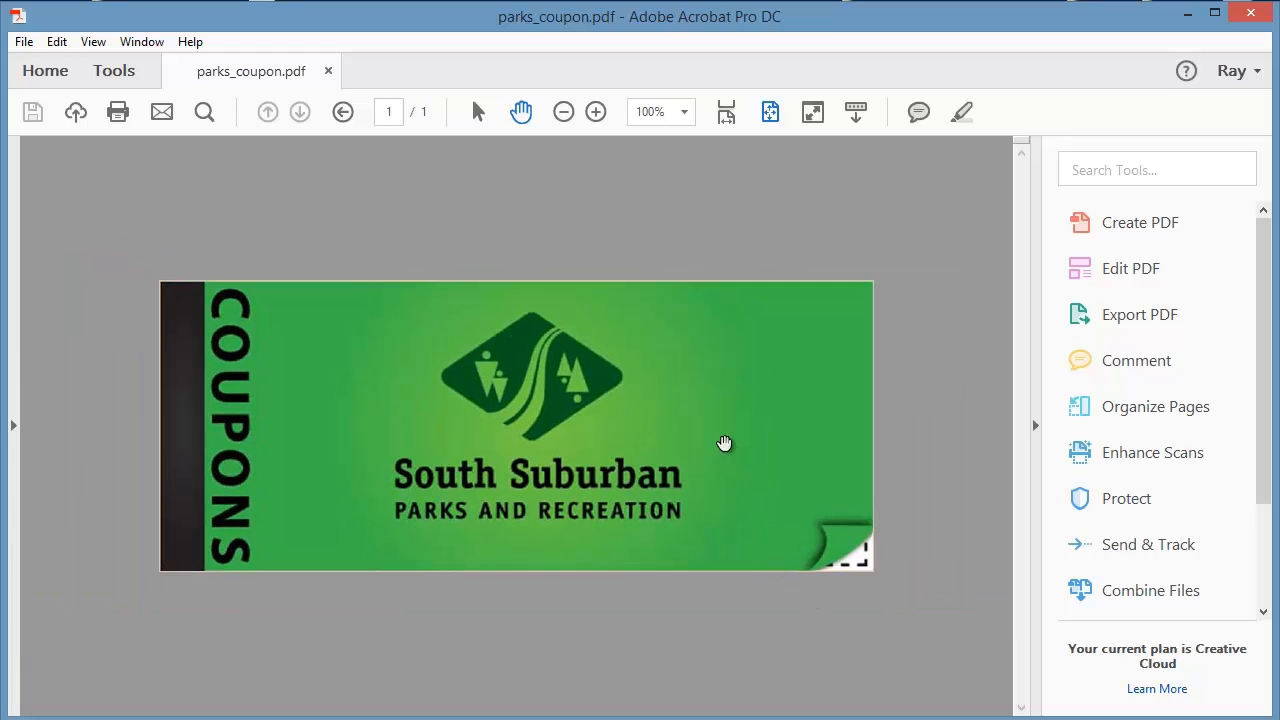
pyautogui.click(1106, 272)
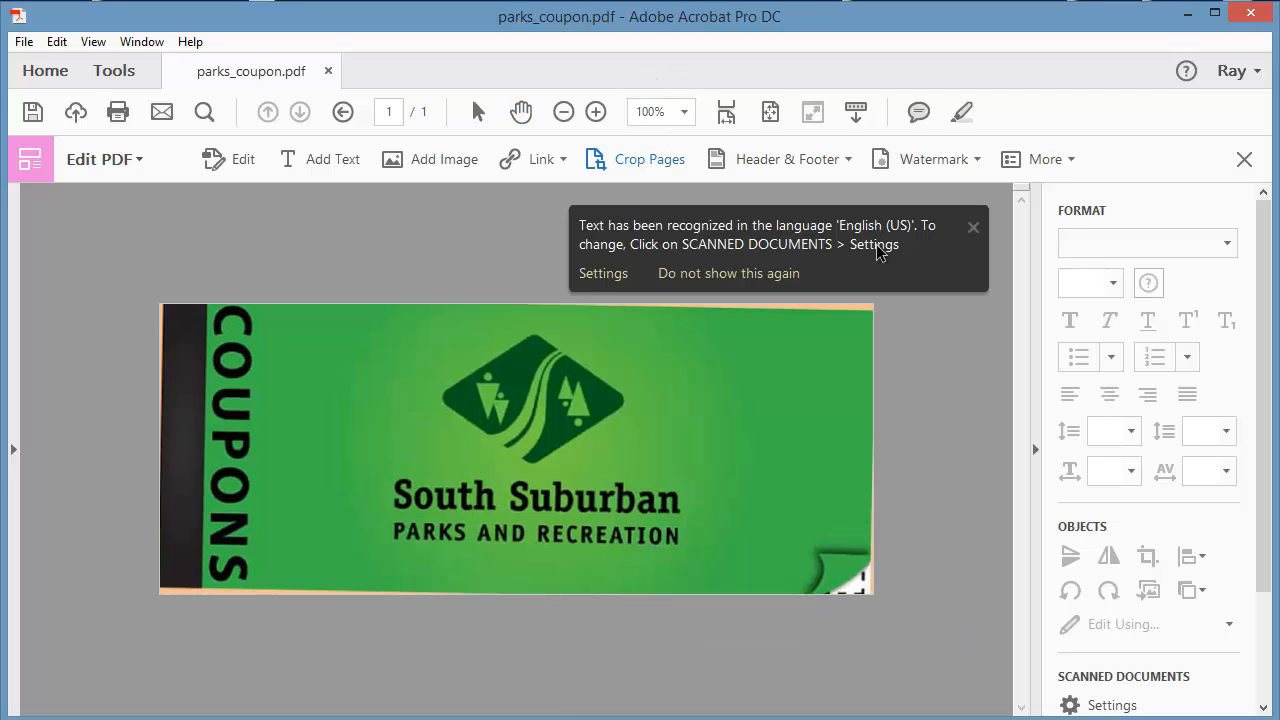
pyautogui.click(972, 228)
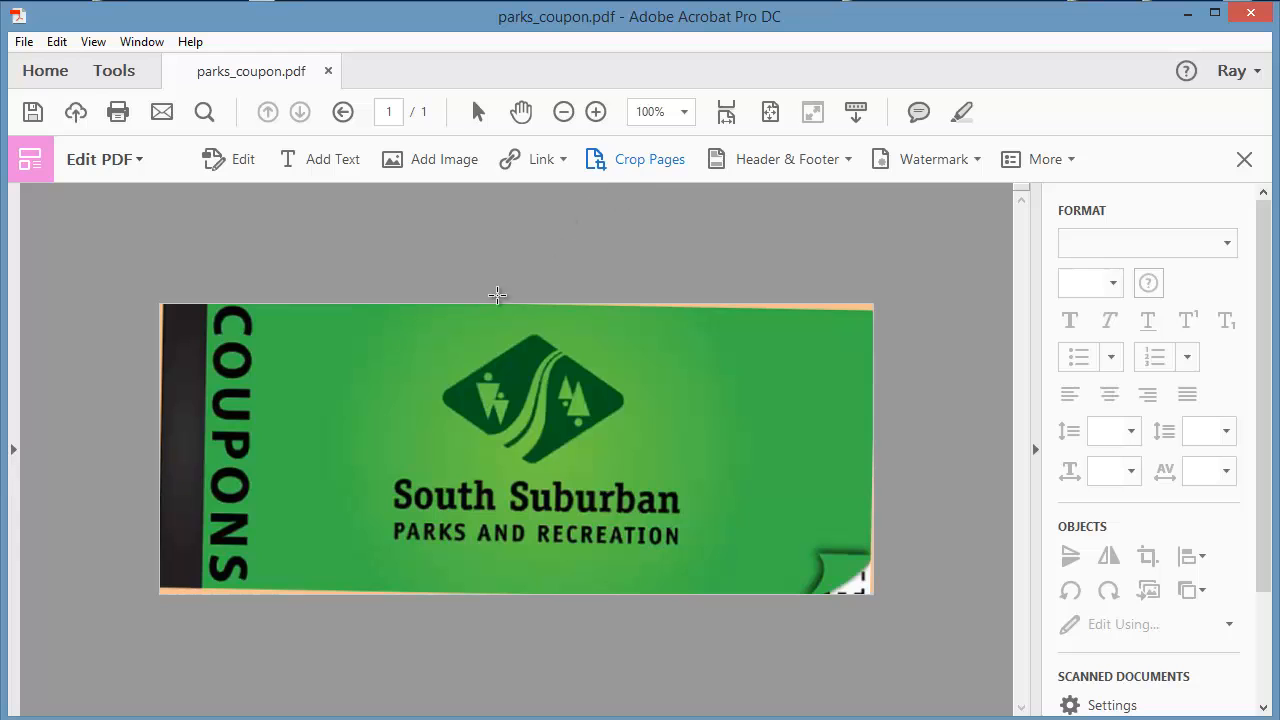
pyautogui.moveTo(508, 418); pyautogui.dragTo(593, 489)
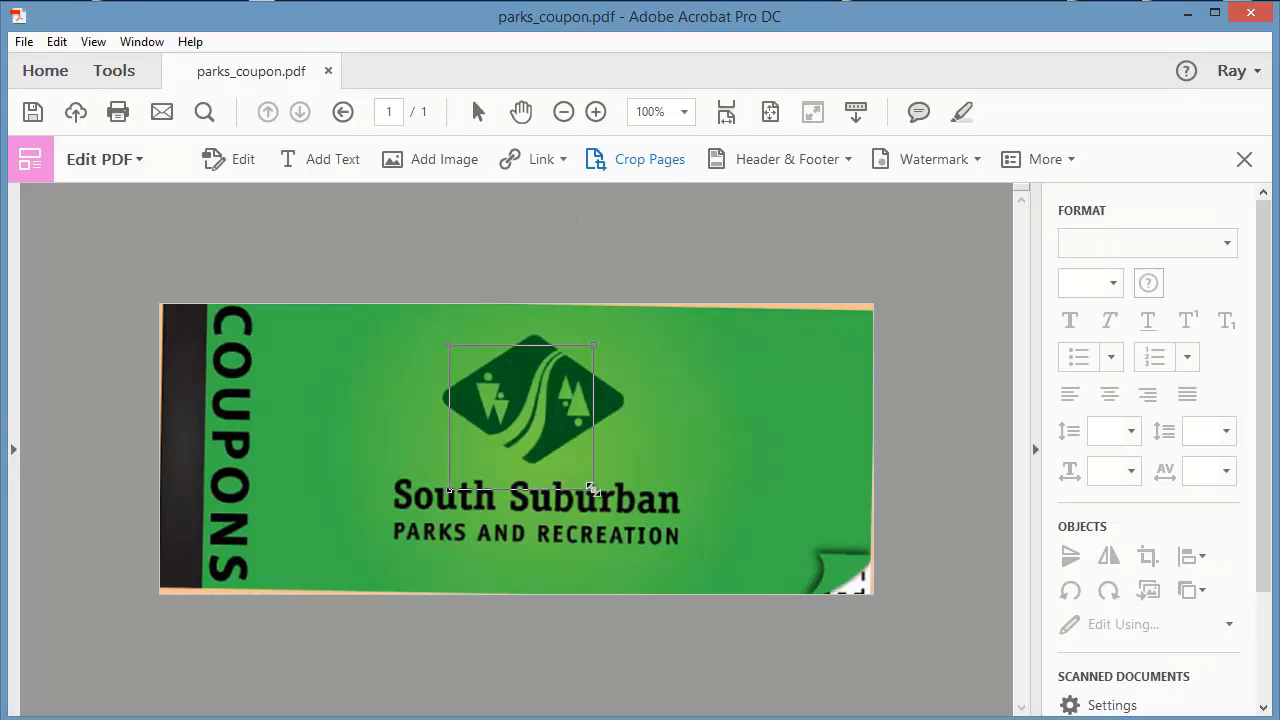
pyautogui.doubleClick(521, 428)
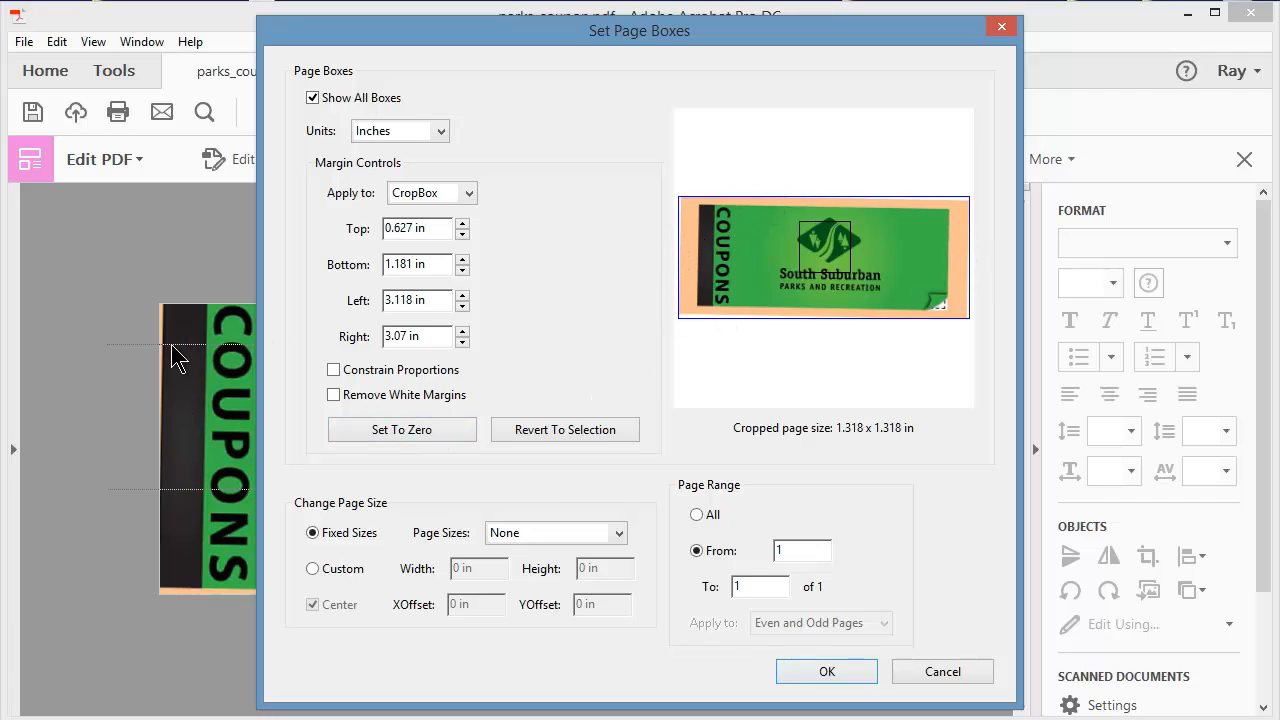
pyautogui.click(930, 672)
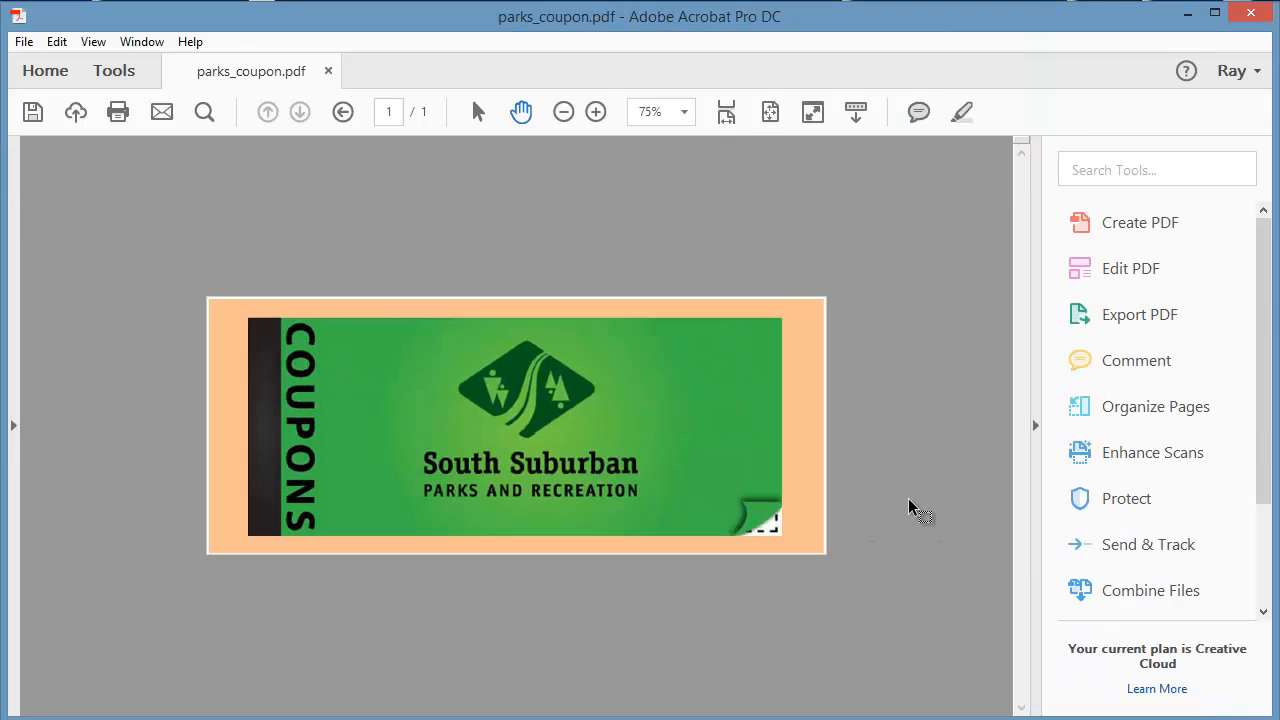
# Crop the uncropped coupon page to the coupon's edges, with margins of about 0.267 in top, 0.254 bottom, 0.521 left and 0.549 right.
pyautogui.click(1128, 272)
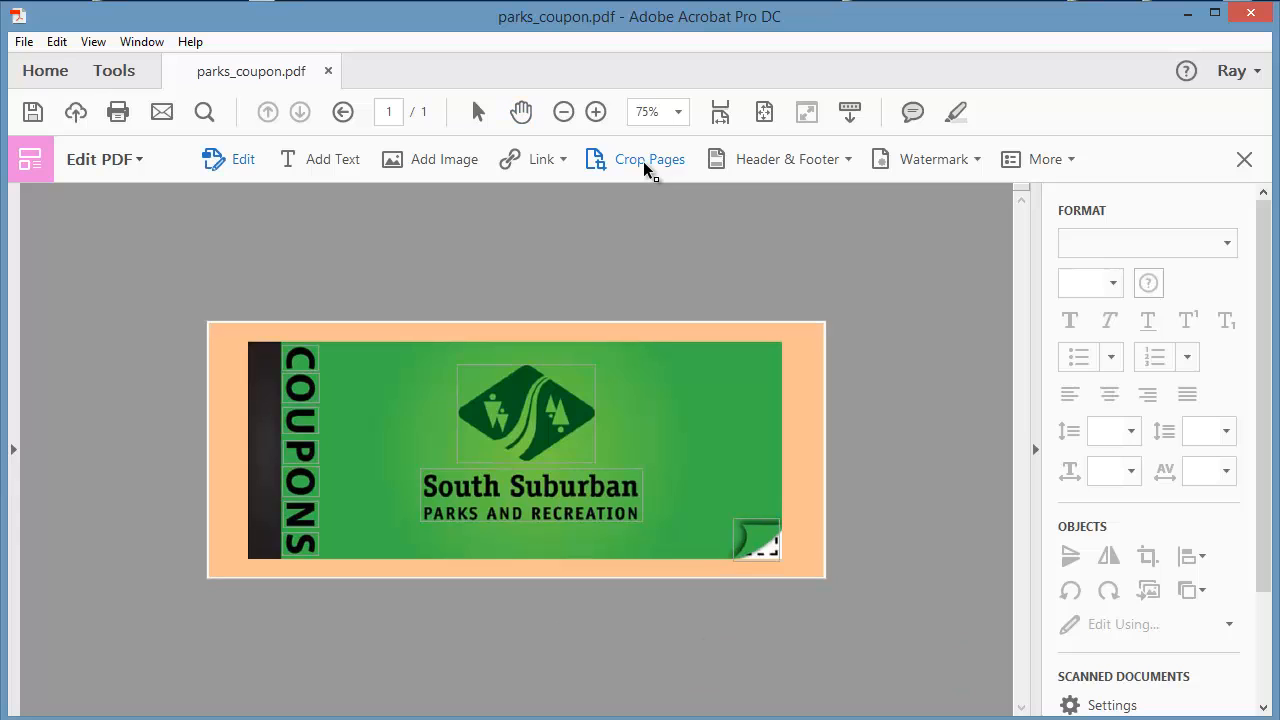
pyautogui.click(645, 163)
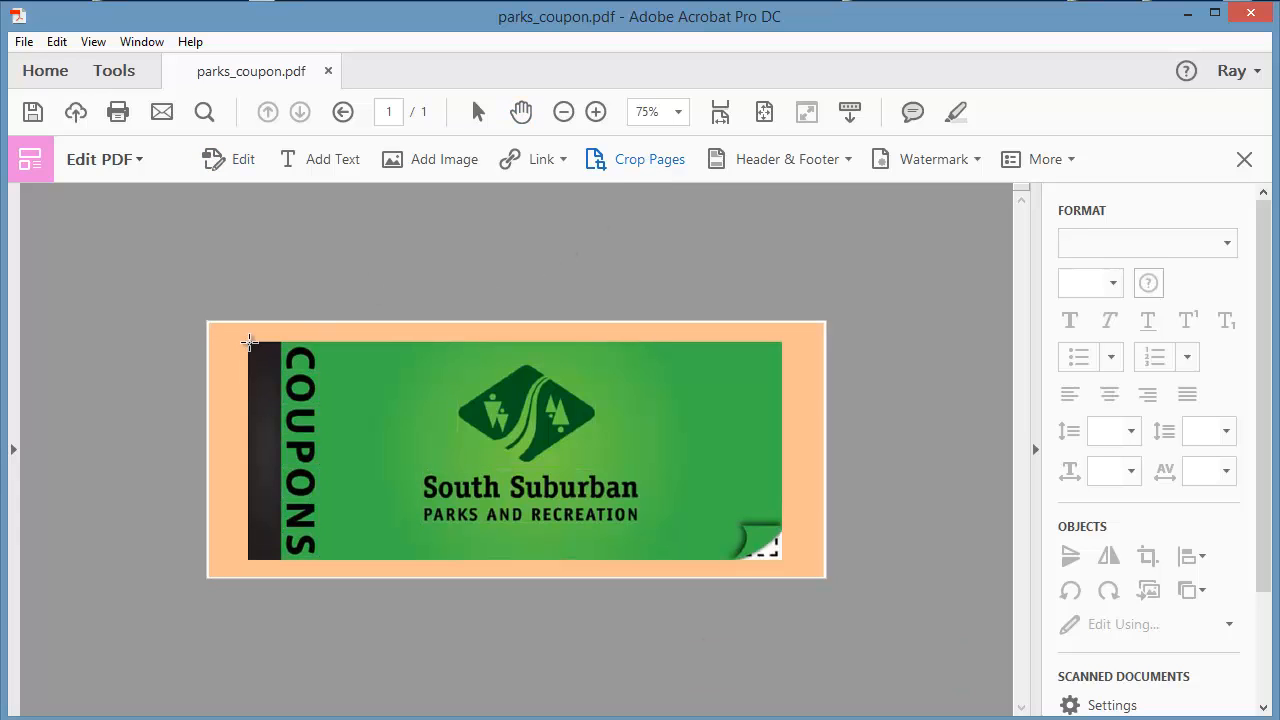
pyautogui.moveTo(252, 348); pyautogui.dragTo(781, 557)
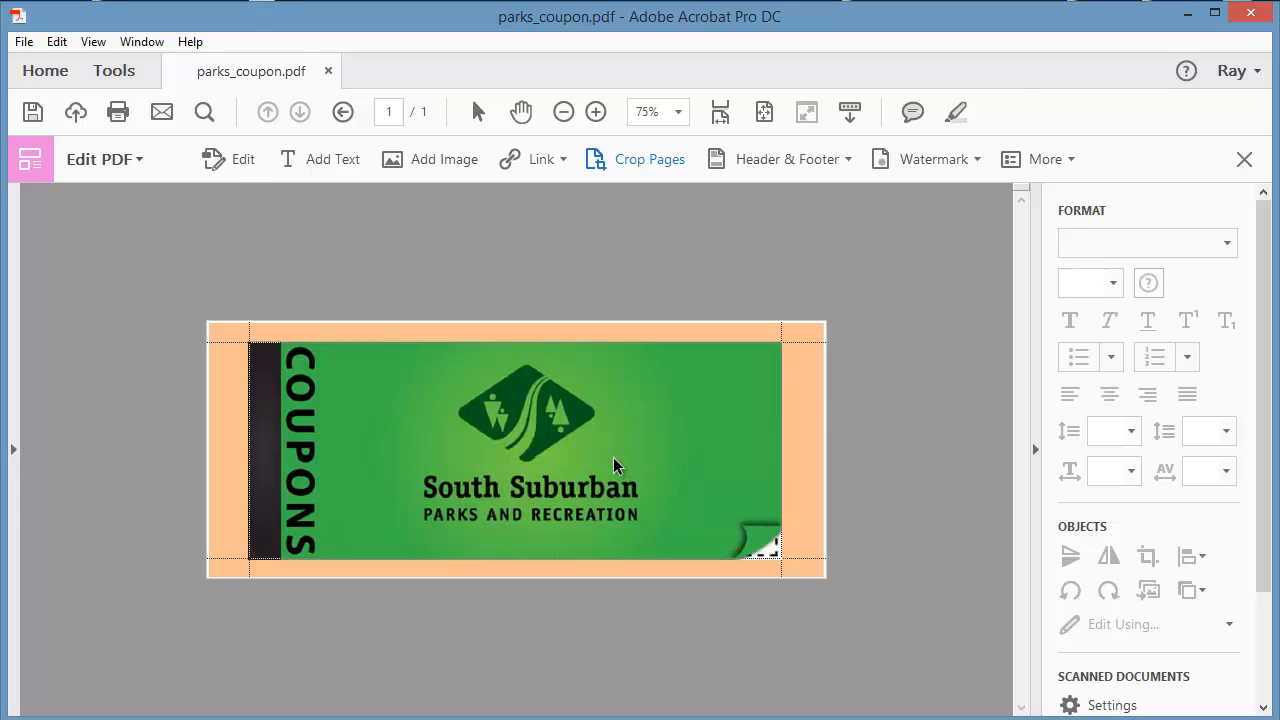
pyautogui.doubleClick(613, 457)
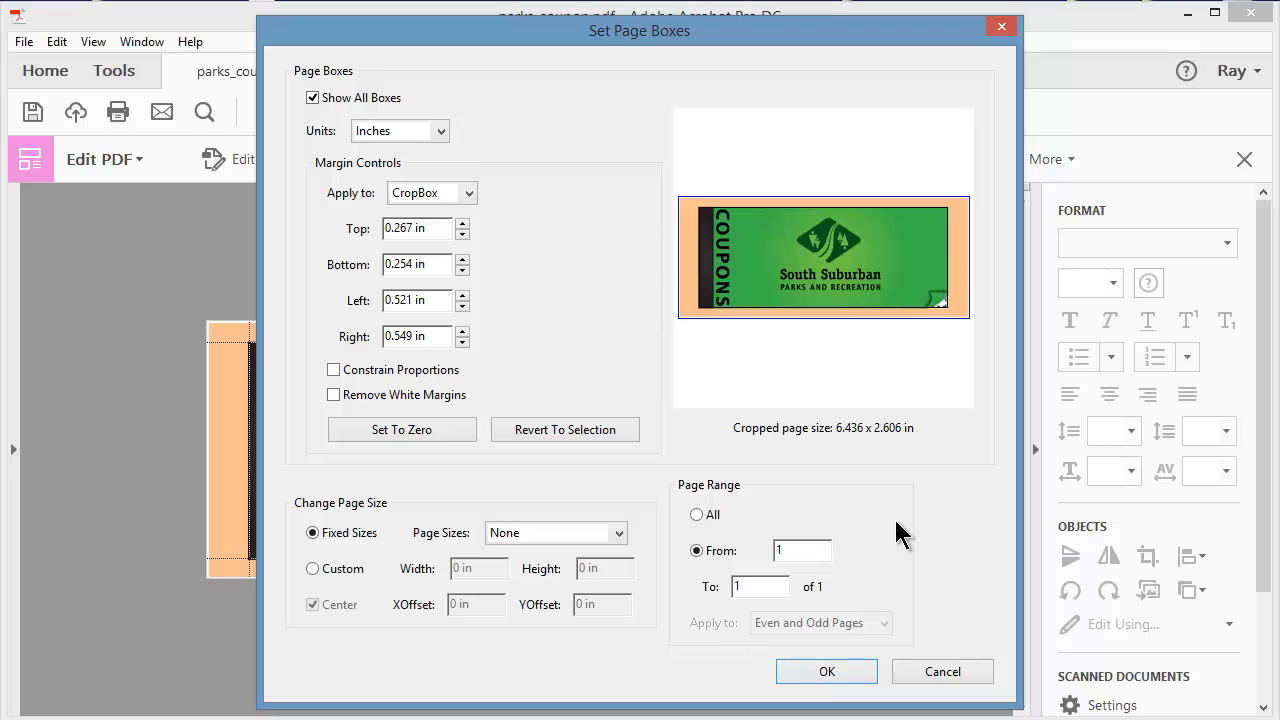
pyautogui.click(843, 672)
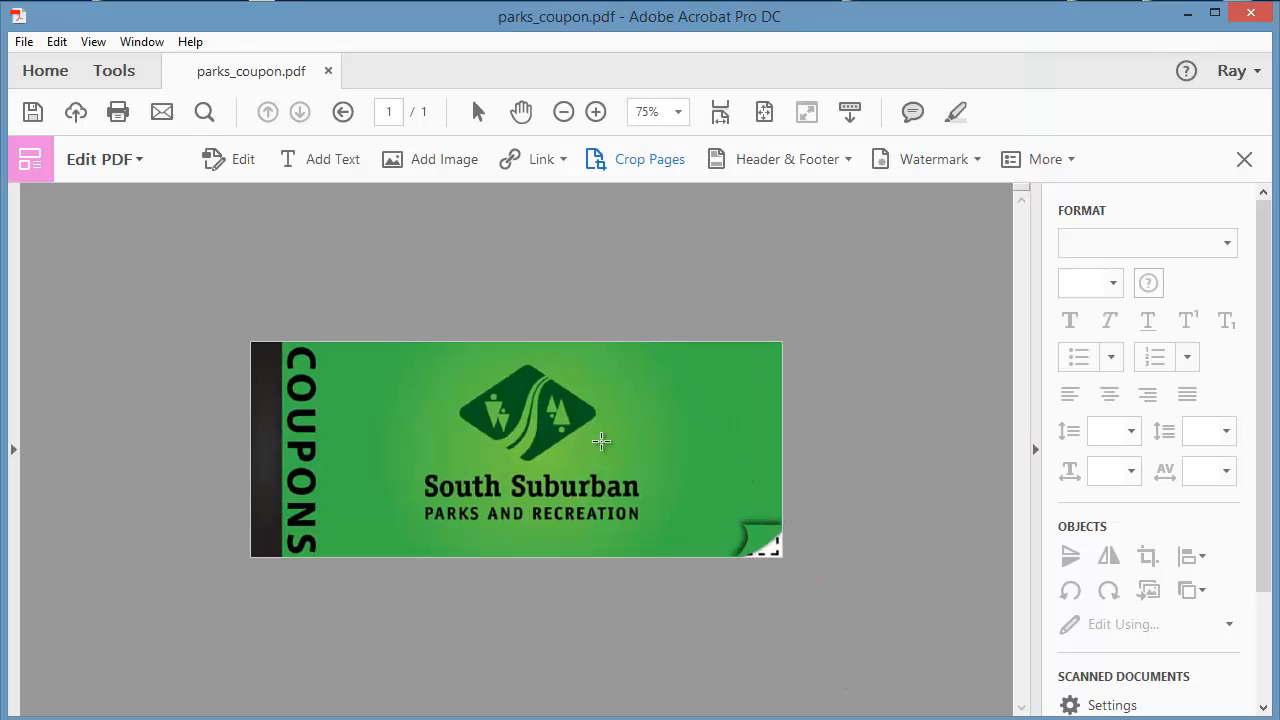
# Examine the cropped page in Set Page Boxes using a small trial crop area, cancel it, and close the Edit PDF tools.
pyautogui.moveTo(549, 423); pyautogui.dragTo(640, 479)
pyautogui.doubleClick(610, 458)
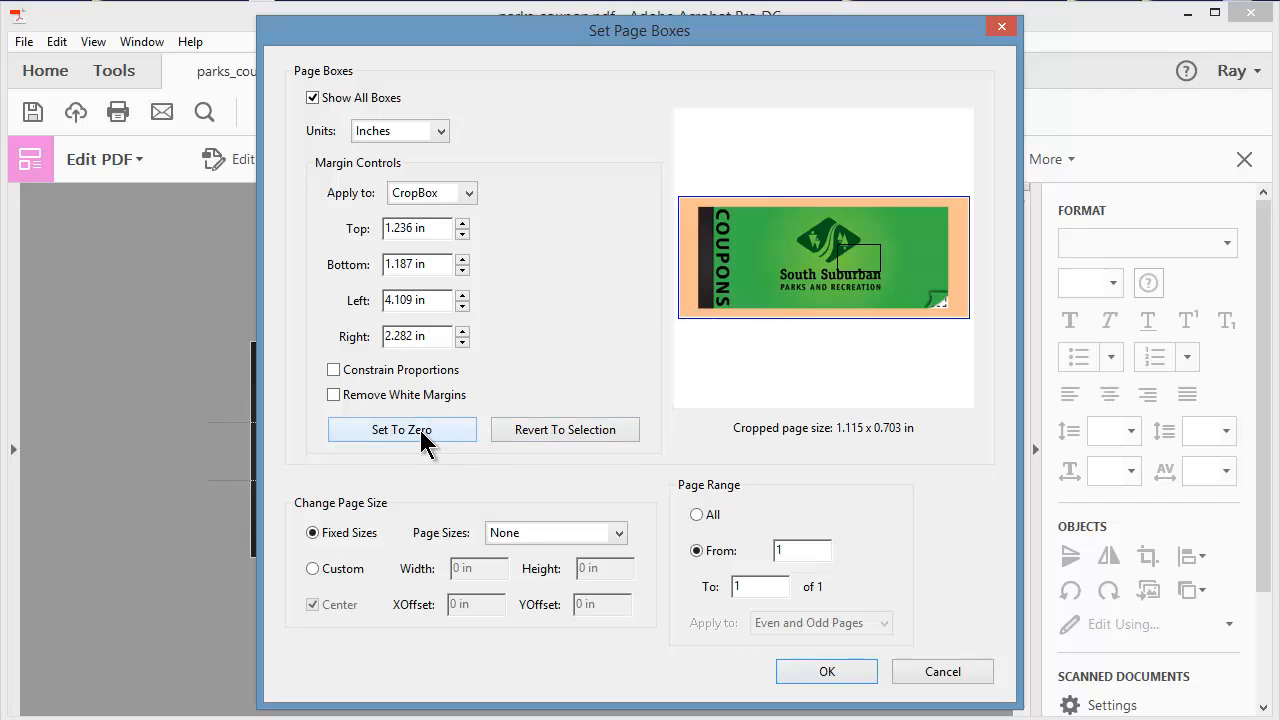
pyautogui.click(943, 668)
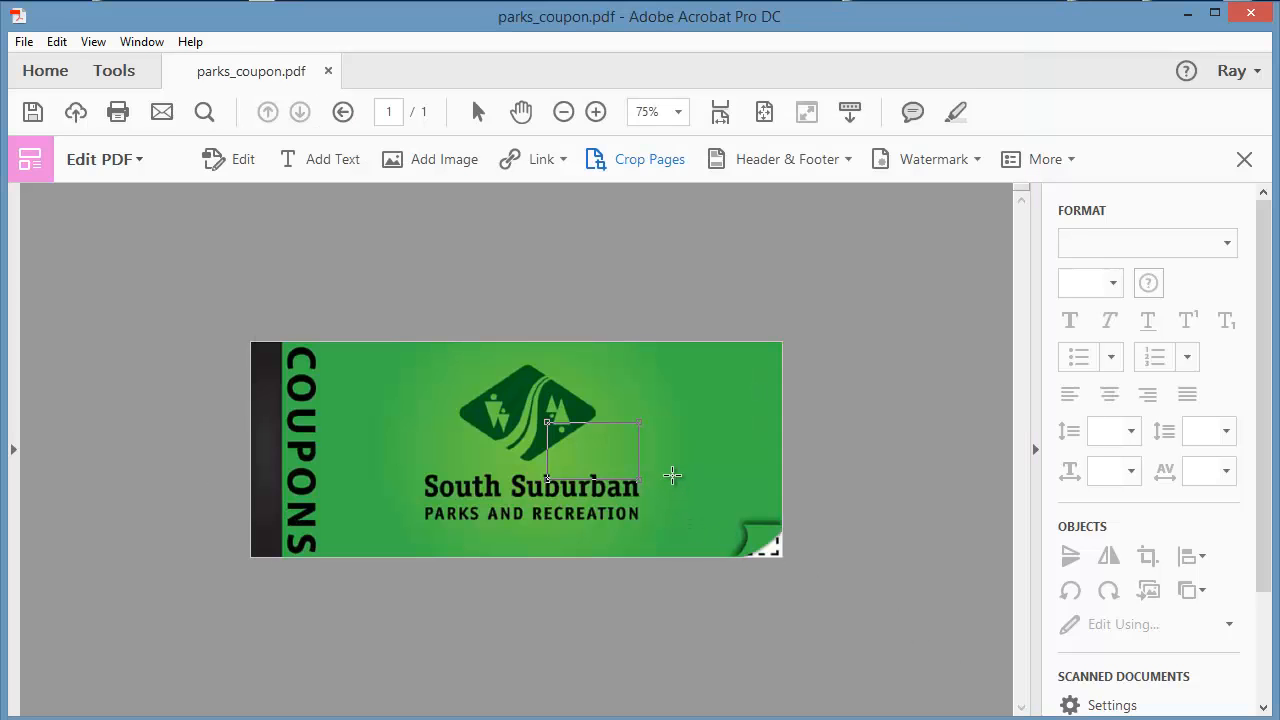
pyautogui.click(672, 470)
pyautogui.click(1244, 161)
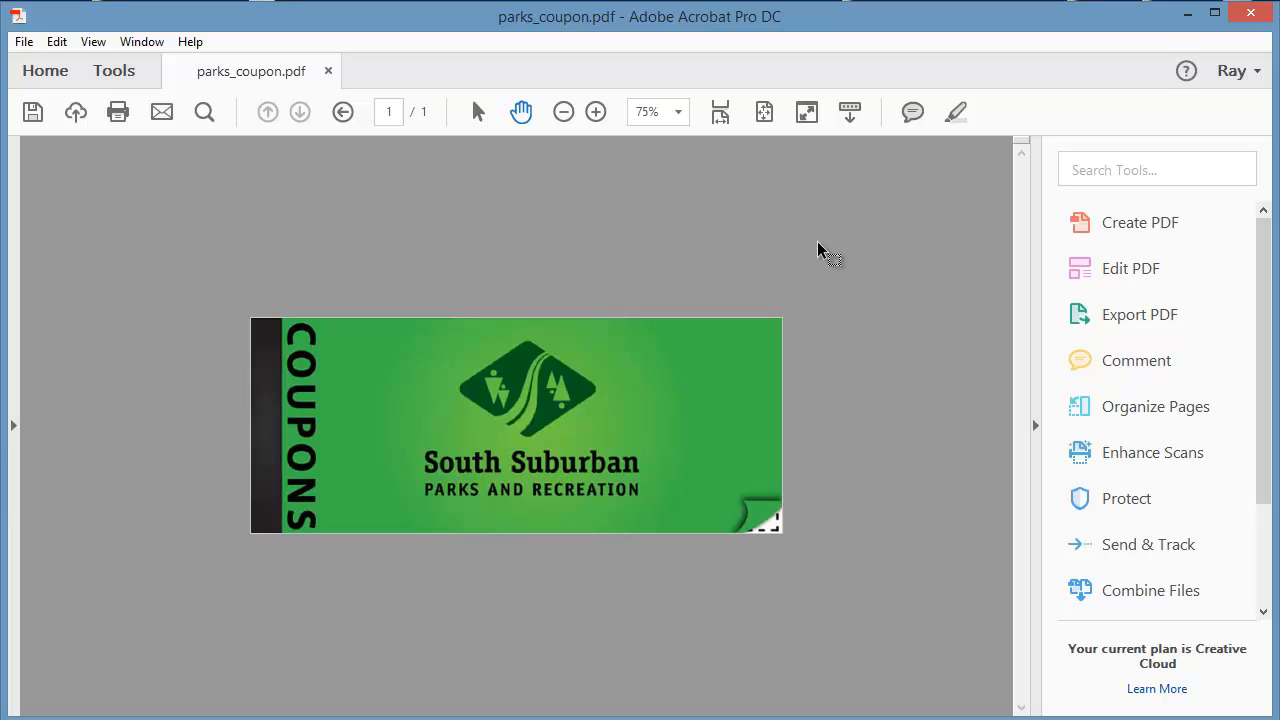
# Search the tools for "pref" to locate Preflight, and clear the search.
pyautogui.click(1097, 169)
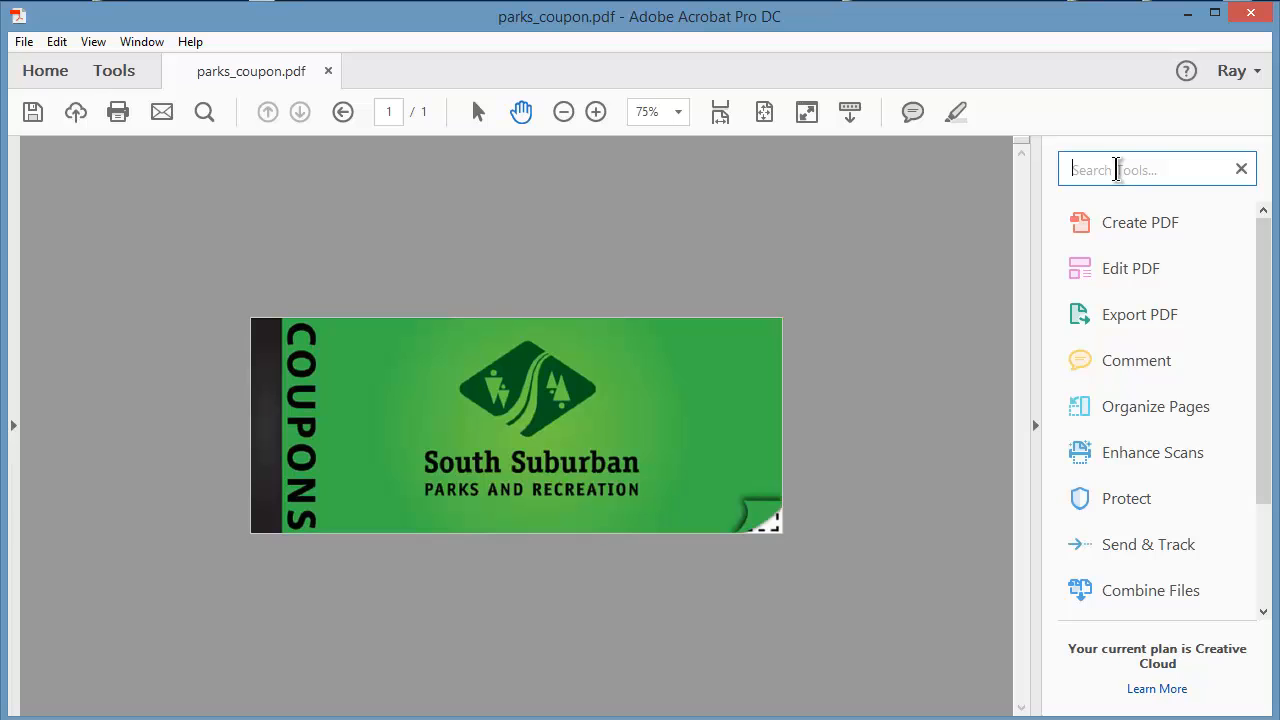
pyautogui.write('pref')
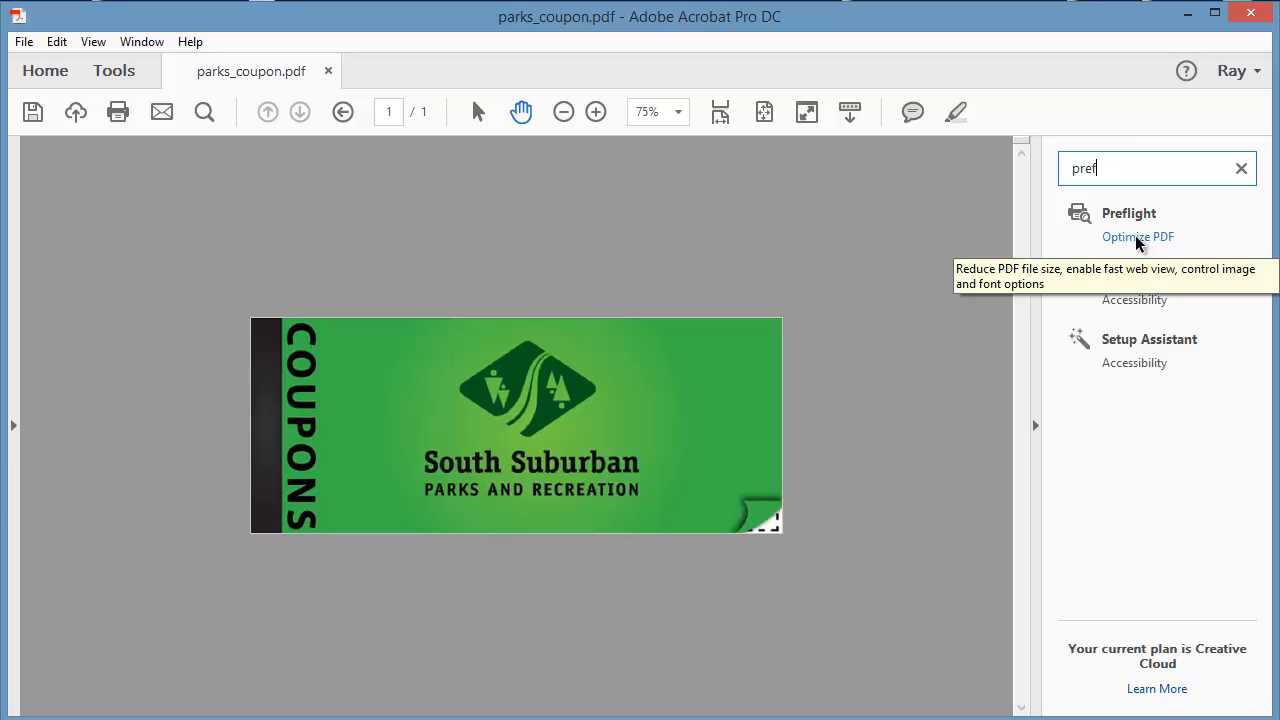
pyautogui.click(1241, 168)
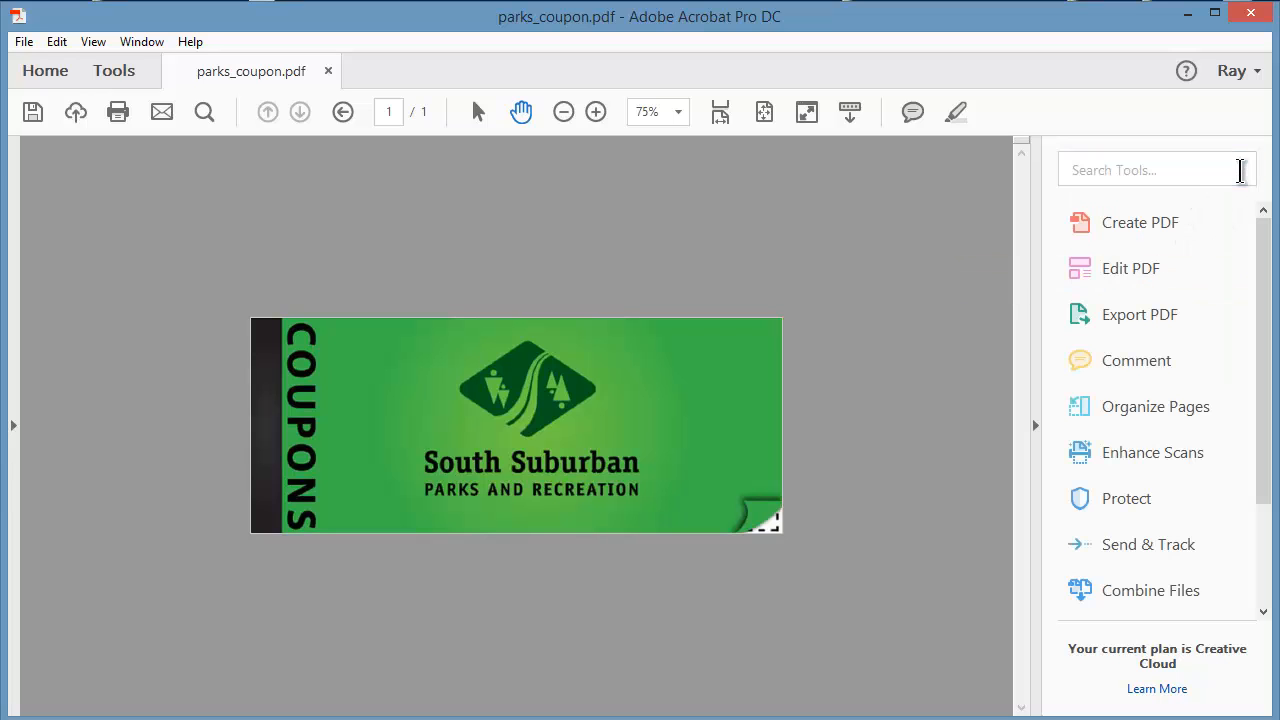
# Open Preflight from the Optimize PDF tool, move its window off the coupon, and show the list of single fixups.
pyautogui.click(112, 78)
pyautogui.scroll(-5, 340, 334)
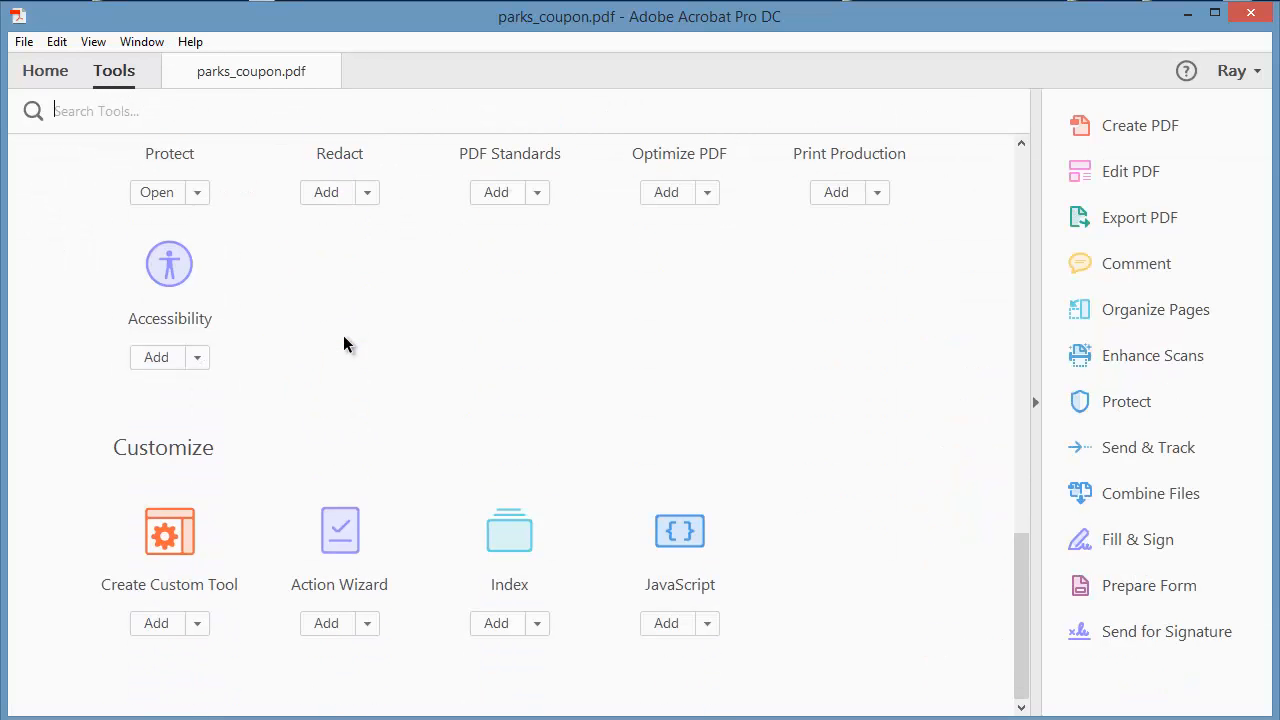
pyautogui.scroll(3, 352, 358)
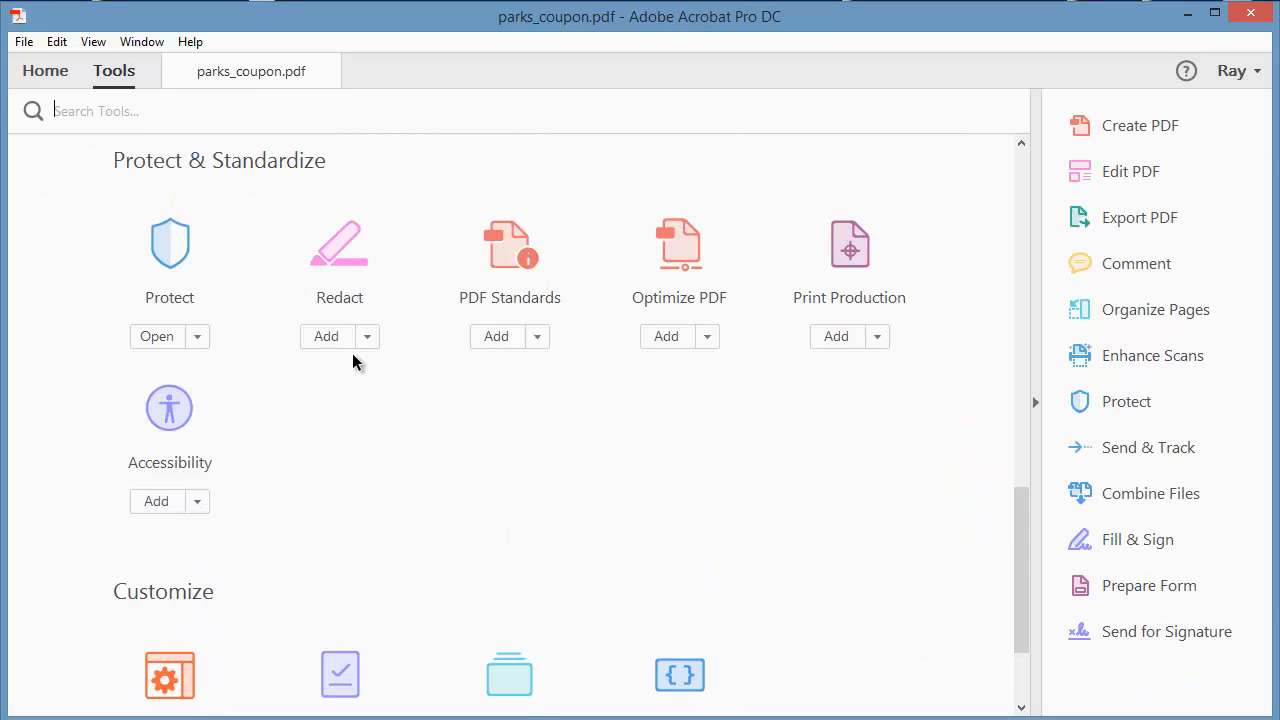
pyautogui.click(685, 252)
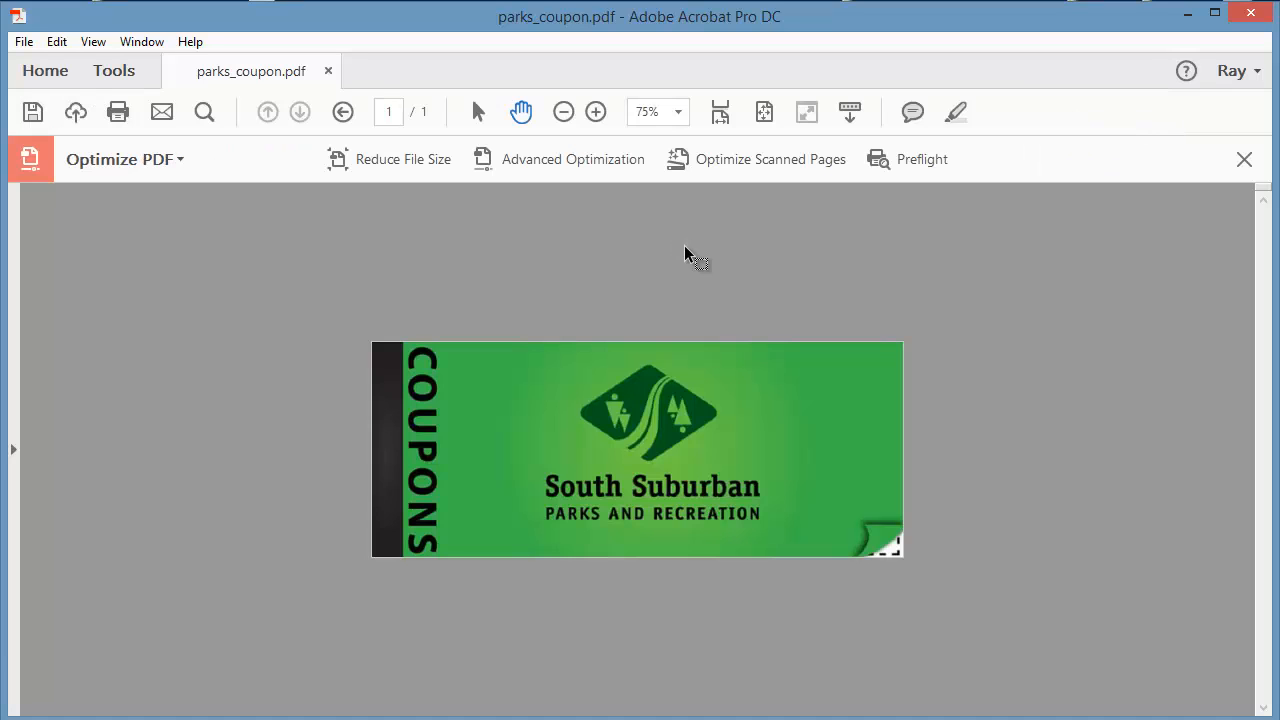
pyautogui.click(918, 166)
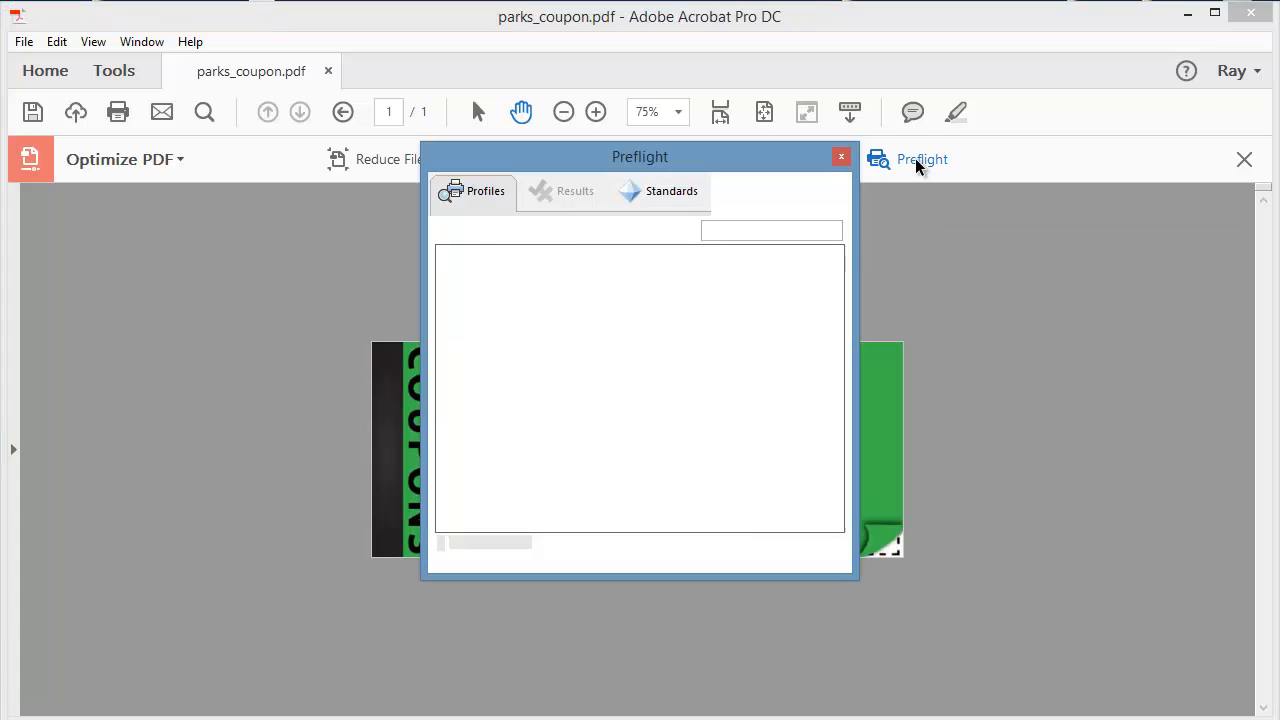
pyautogui.moveTo(789, 168); pyautogui.dragTo(568, 203)
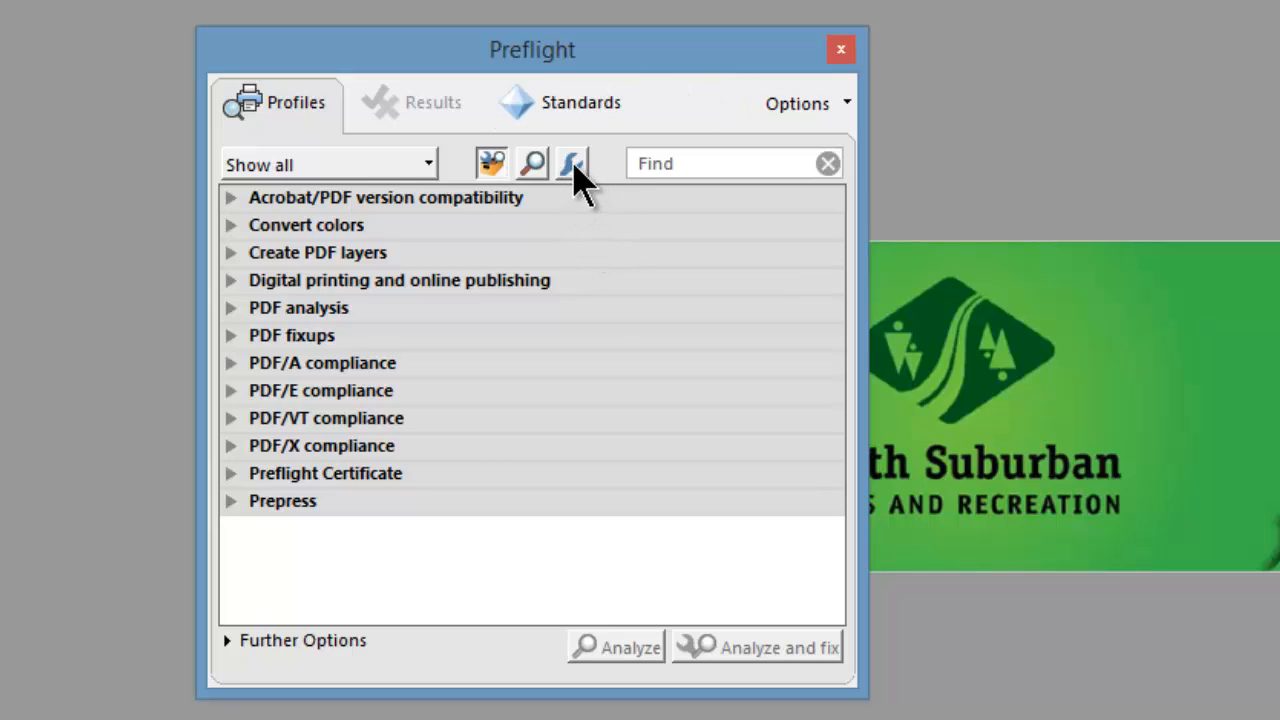
pyautogui.click(573, 165)
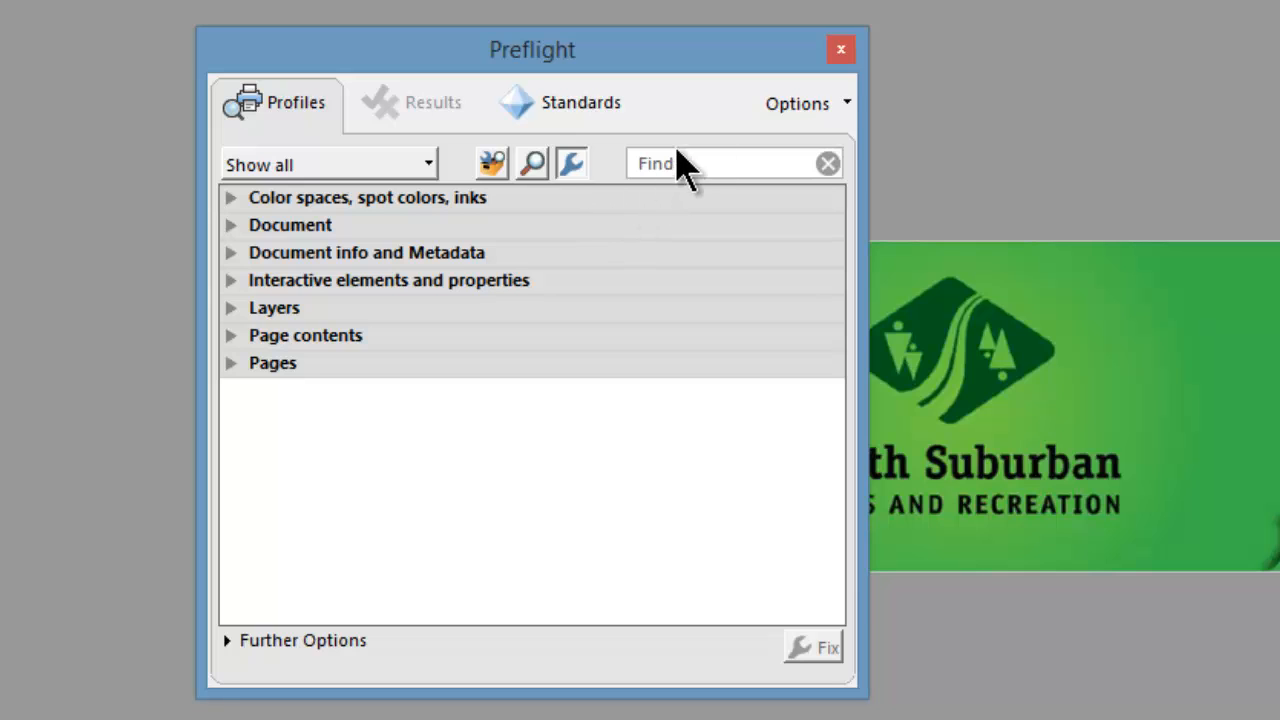
# Create a new Preflight fixup named 1_Crop.
pyautogui.click(808, 106)
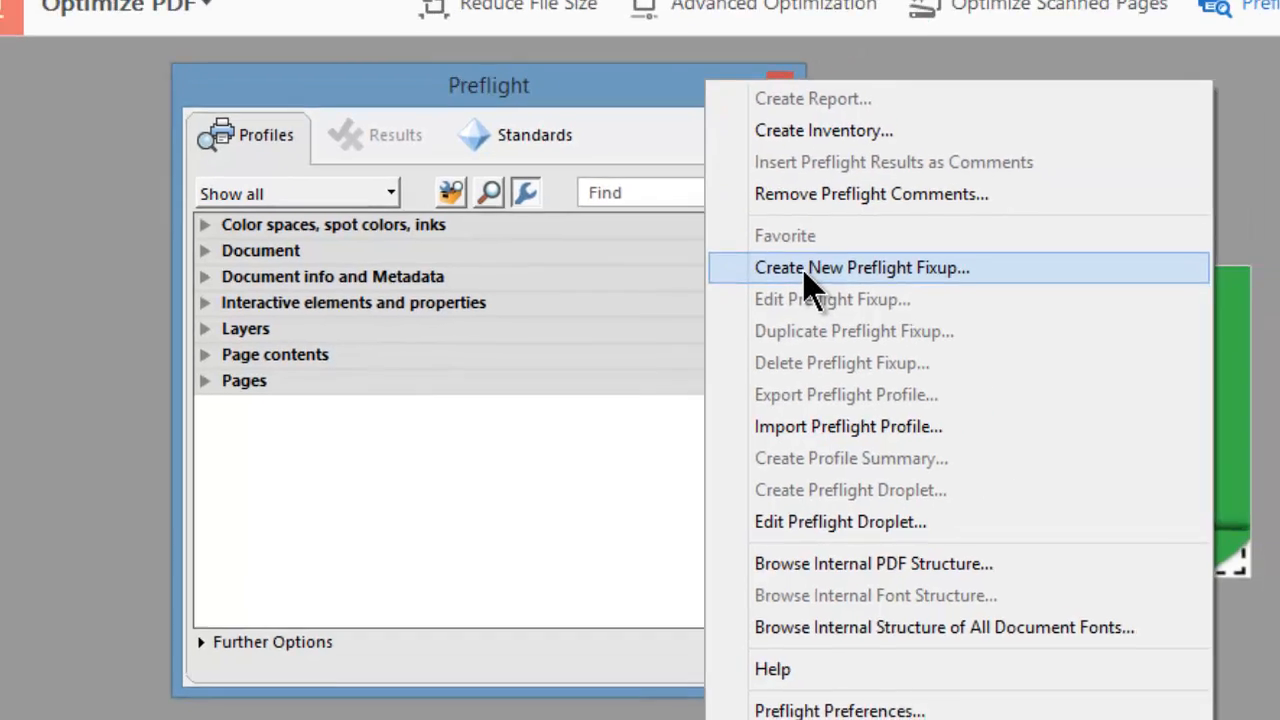
pyautogui.click(866, 248)
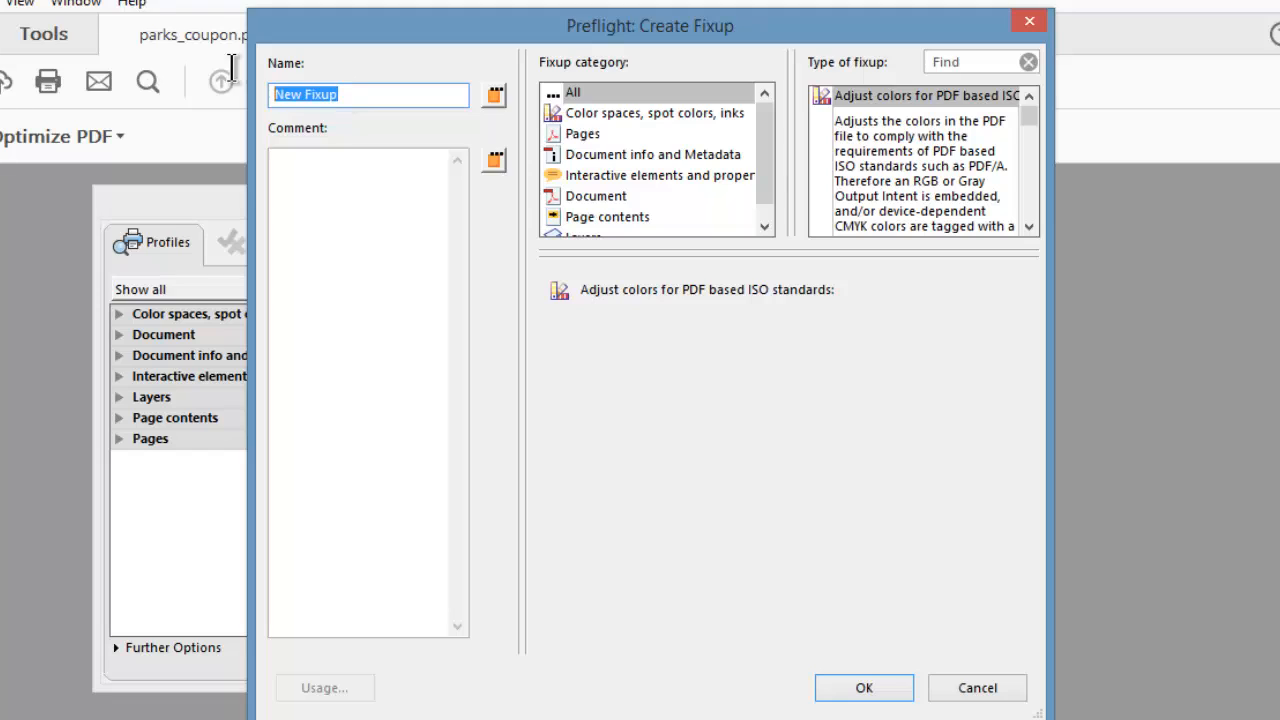
pyautogui.press('BackSpace')
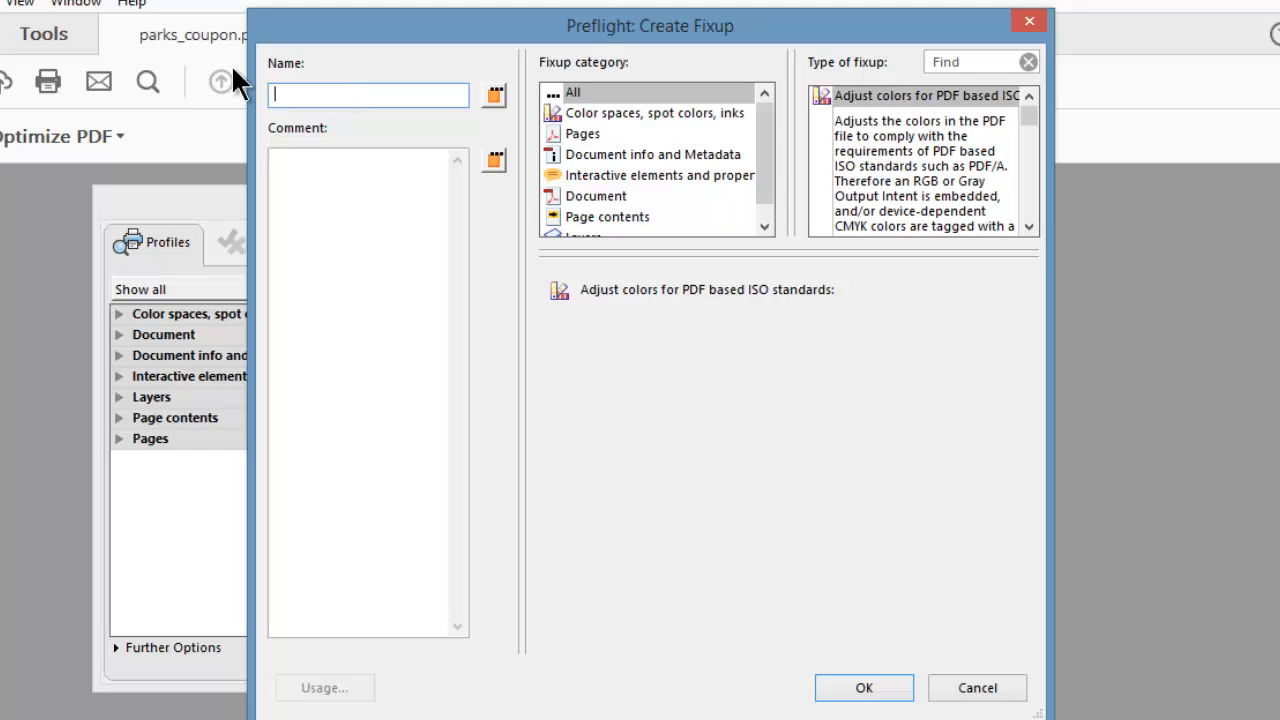
pyautogui.write('1_Crop')
# Choose Set page geometry boxes from the Pages category as the fixup type.
pyautogui.click(584, 133)
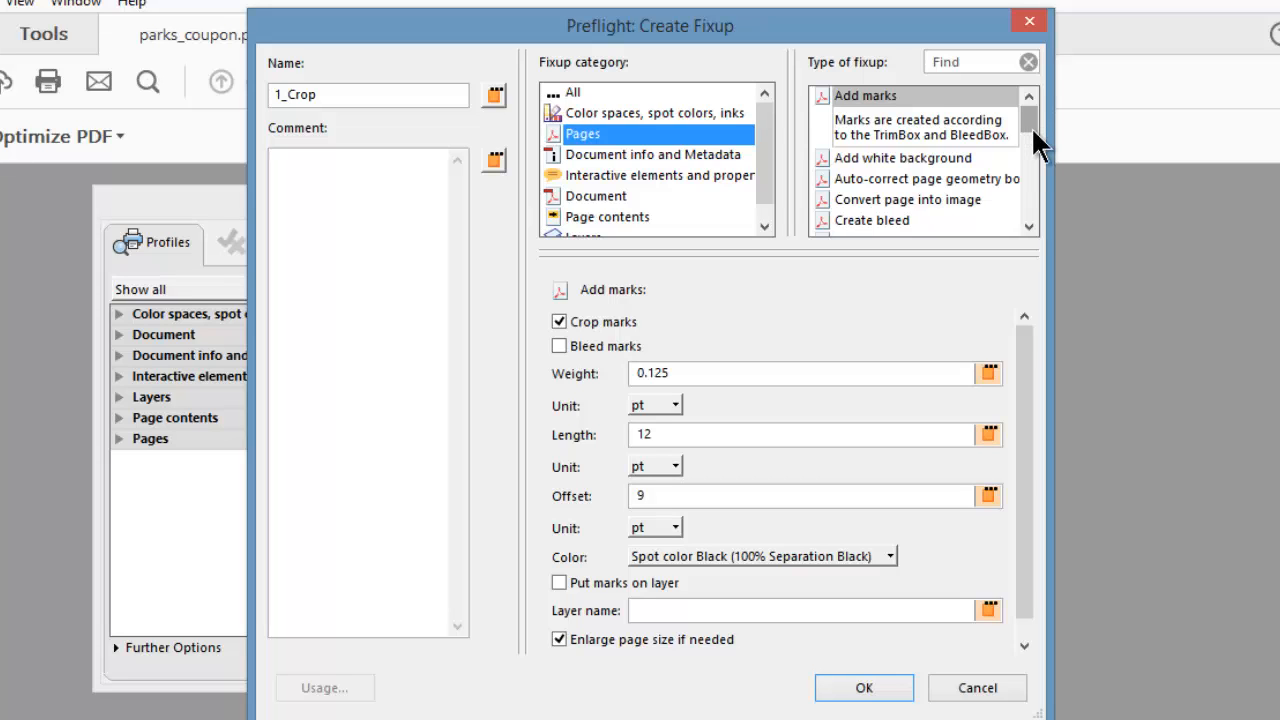
pyautogui.moveTo(1031, 126); pyautogui.dragTo(1023, 190)
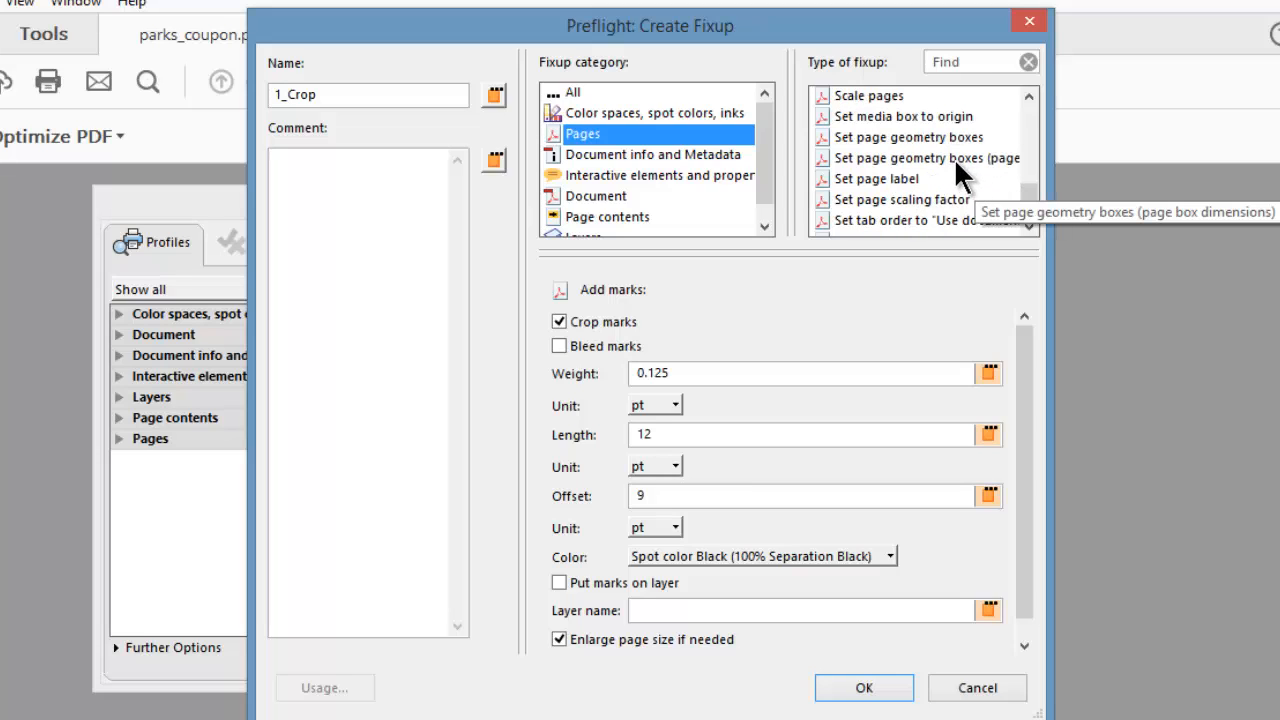
pyautogui.click(941, 136)
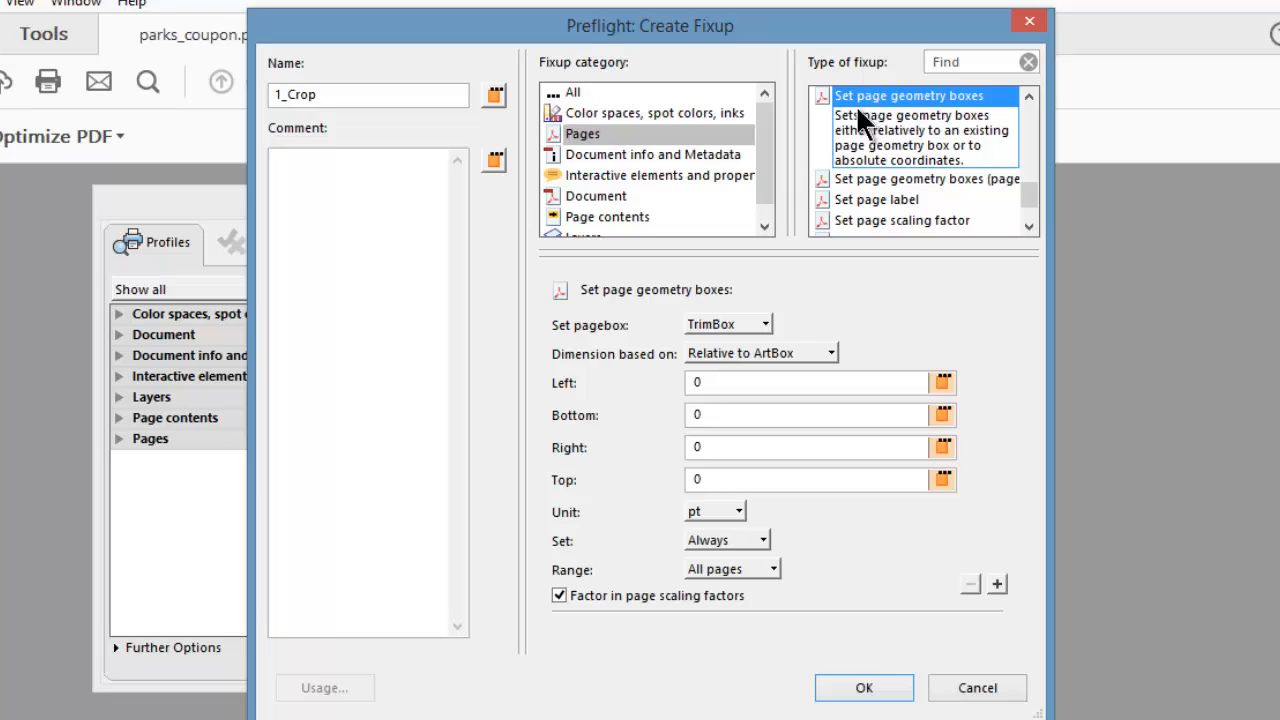
# Set the fixup's page box to MediaBox with dimensions relative to CropBox, and save the fixup.
pyautogui.click(760, 322)
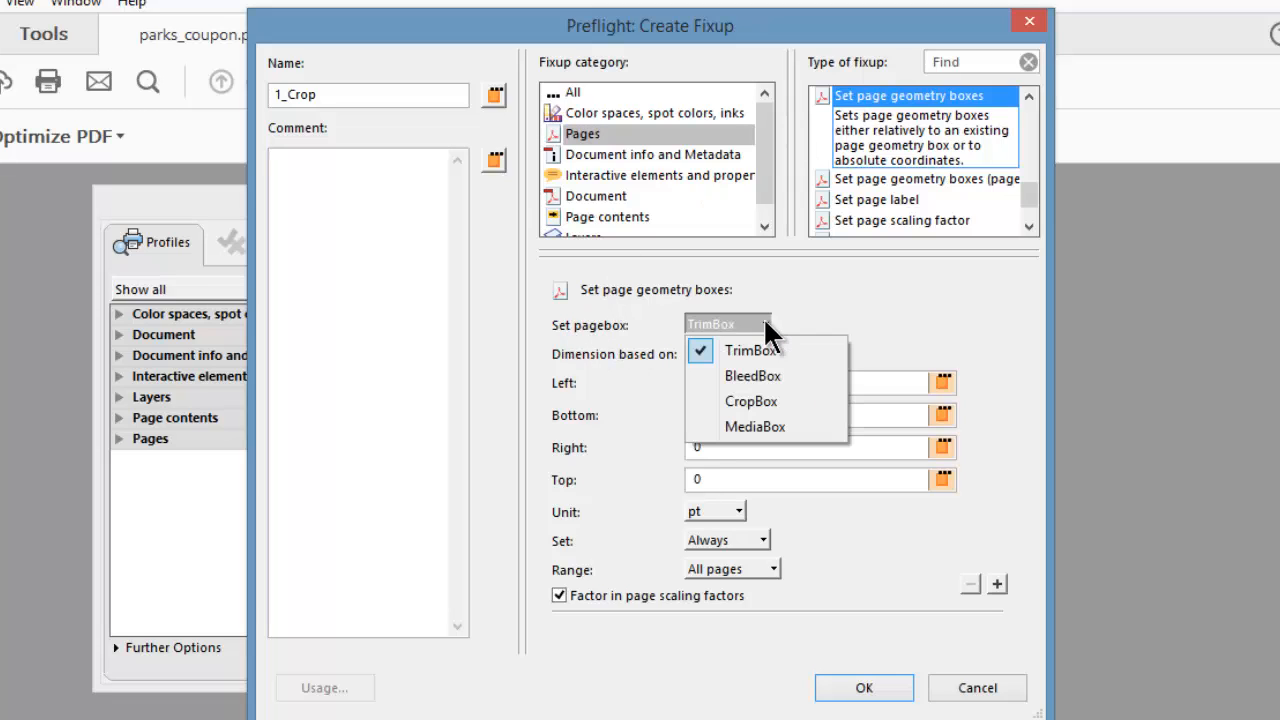
pyautogui.click(746, 424)
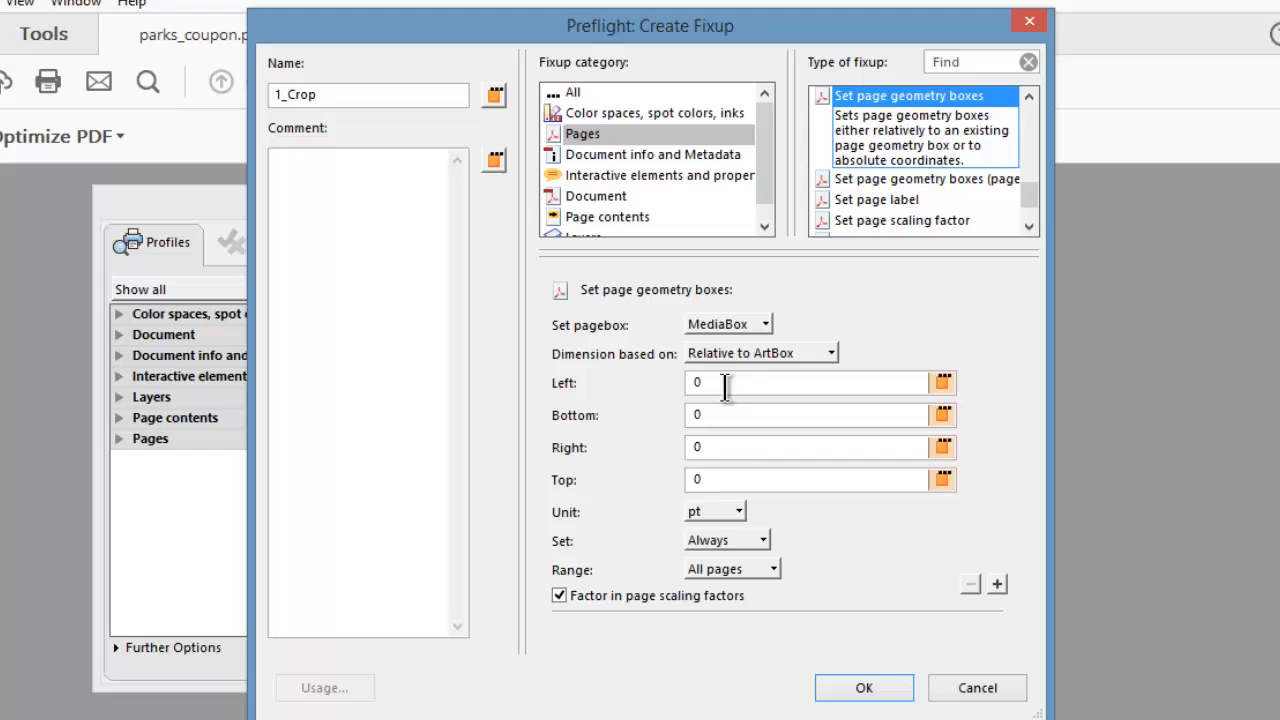
pyautogui.click(828, 356)
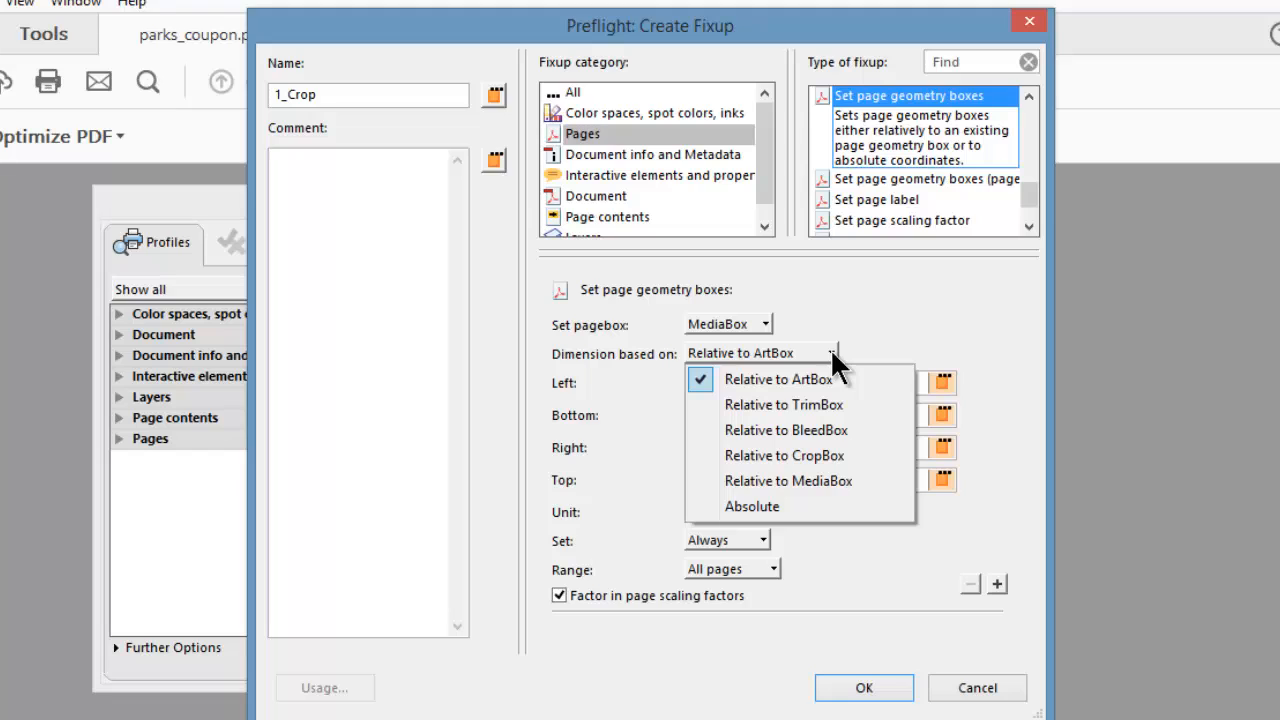
pyautogui.click(801, 456)
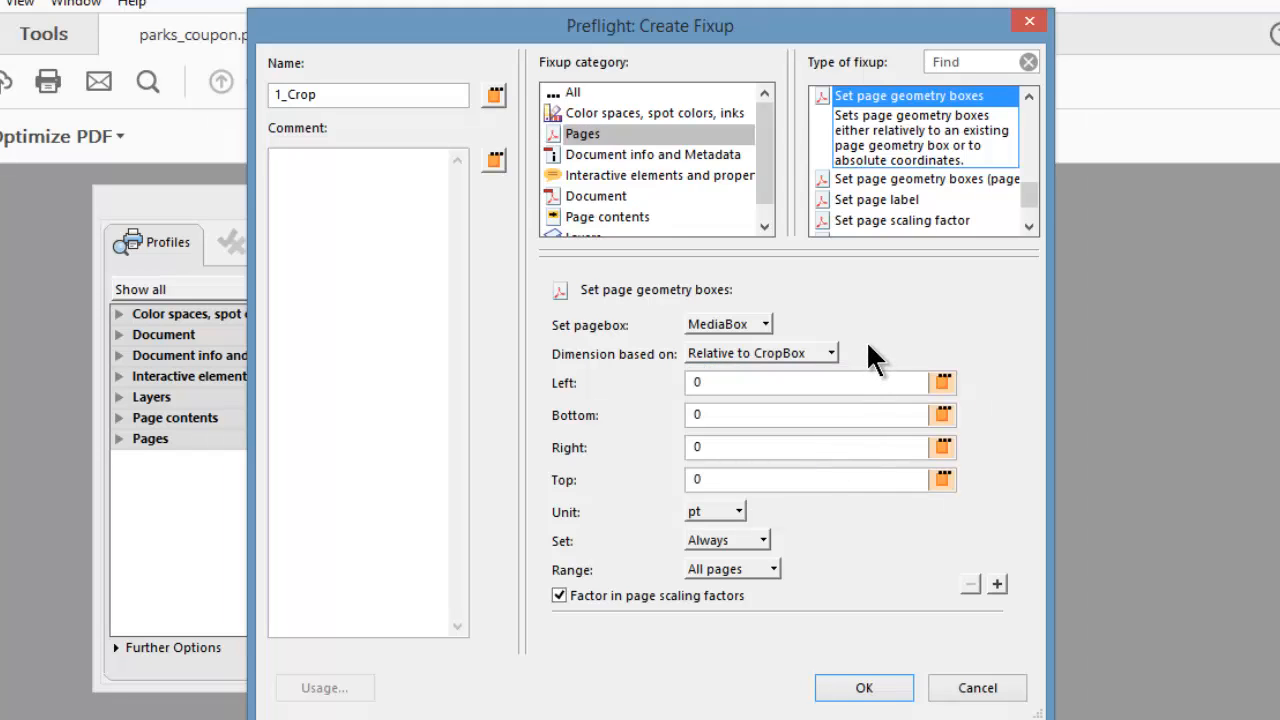
pyautogui.click(866, 689)
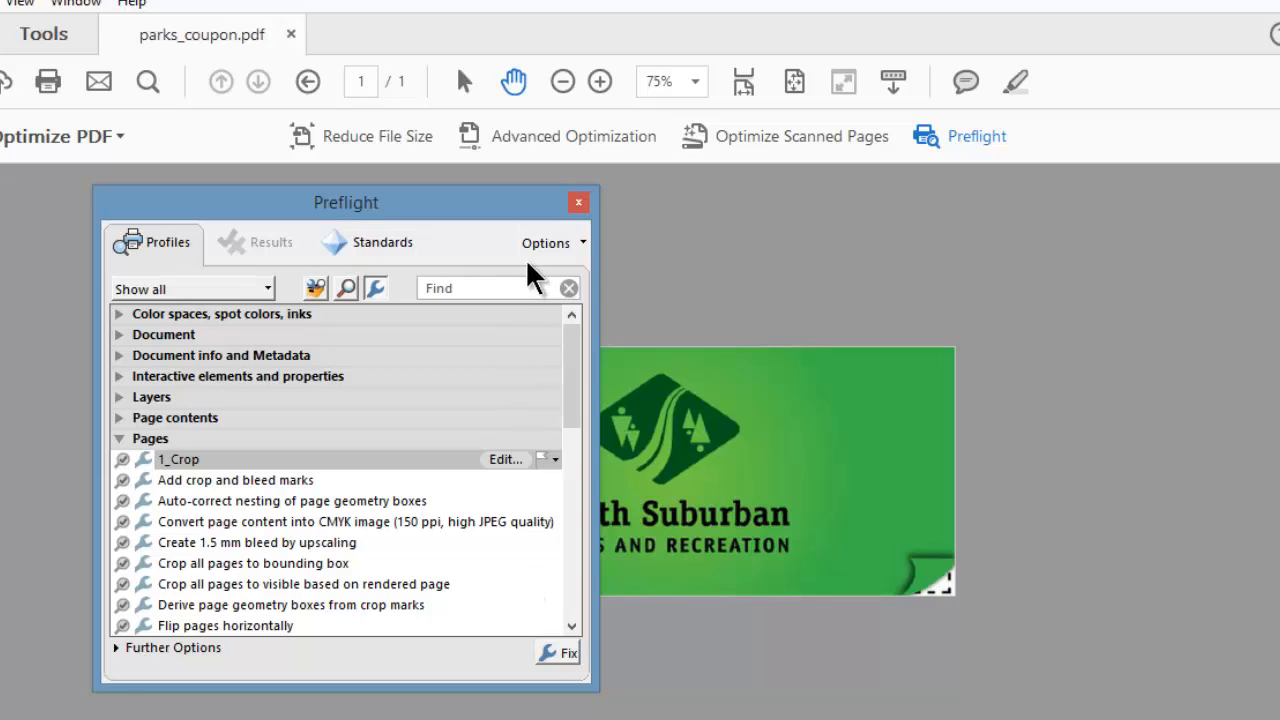
# Create a second Preflight fixup named 2_remove_objects.
pyautogui.click(547, 246)
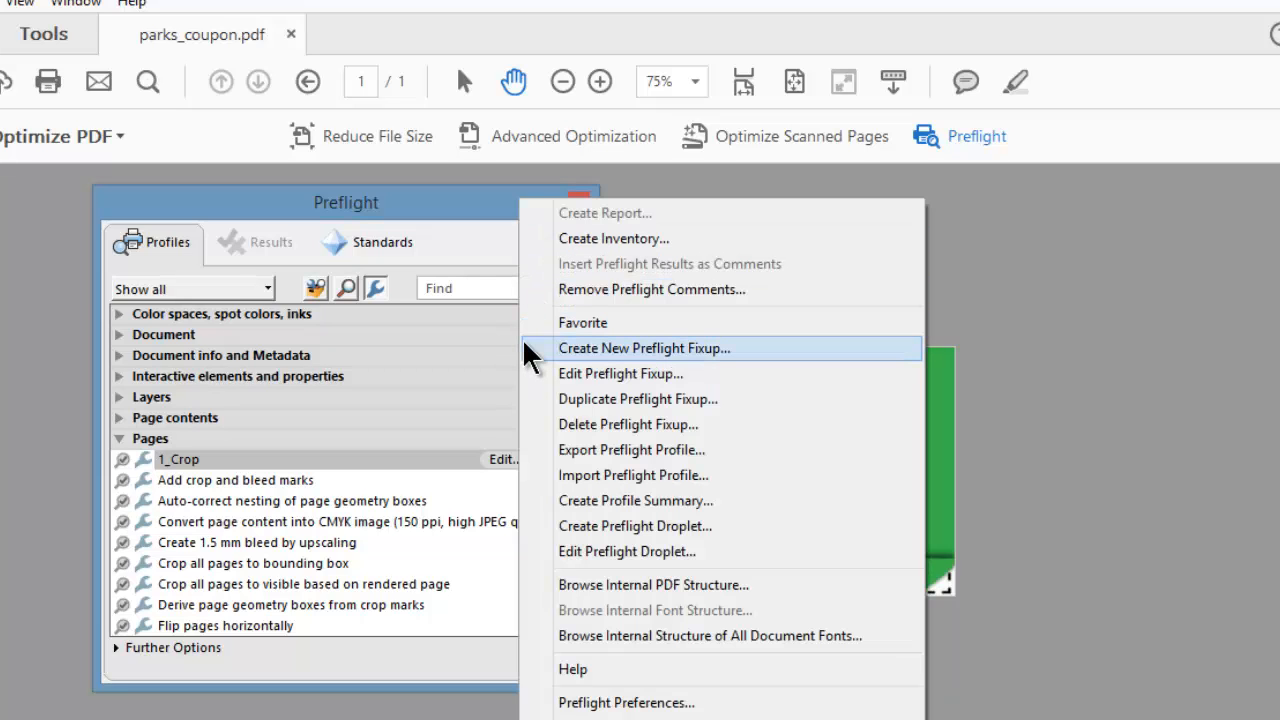
pyautogui.click(603, 350)
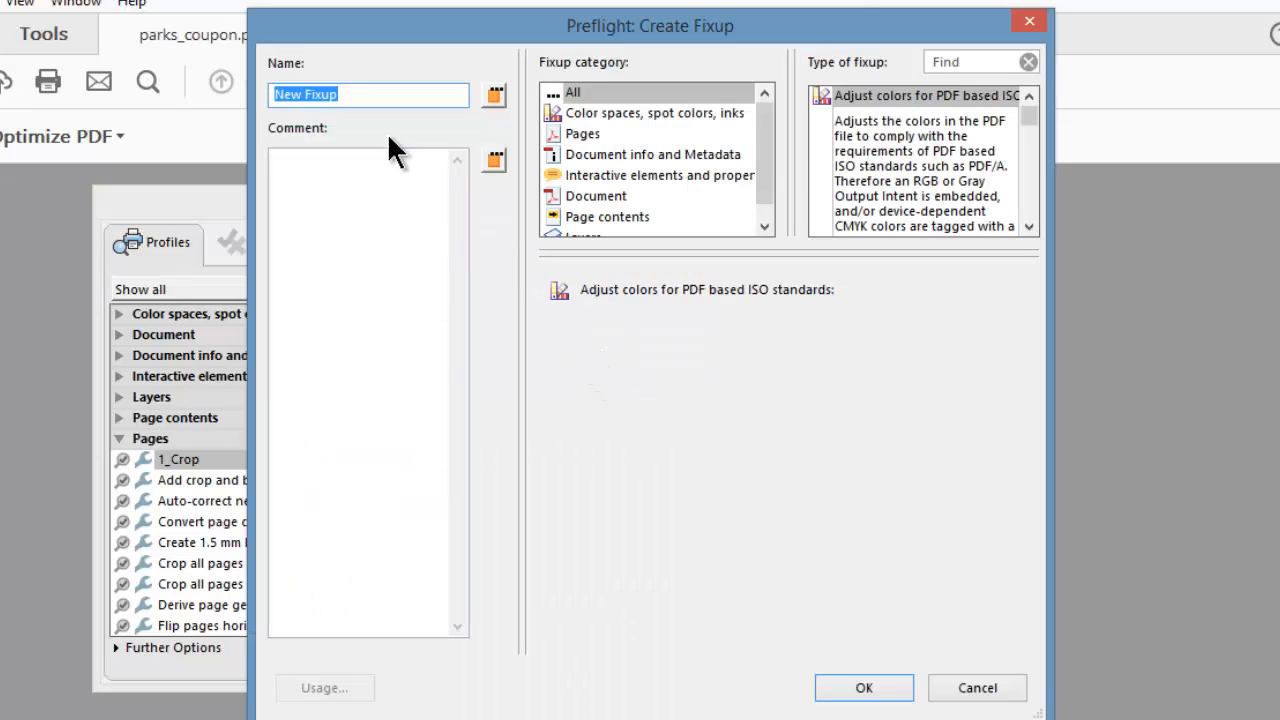
pyautogui.write('2_')
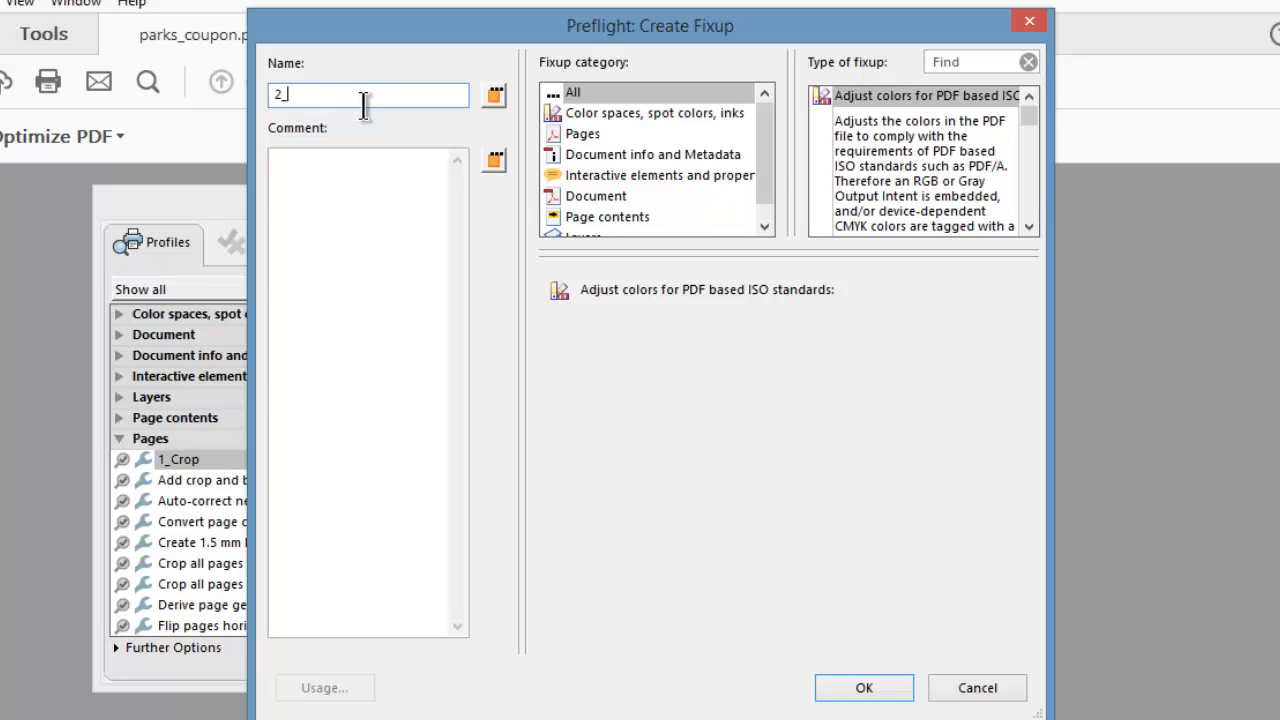
pyautogui.write('remove_objects')
# Make it a Remove objects outside page area fixup from the Pages category, completely outside the Media box, and save it.
pyautogui.click(583, 134)
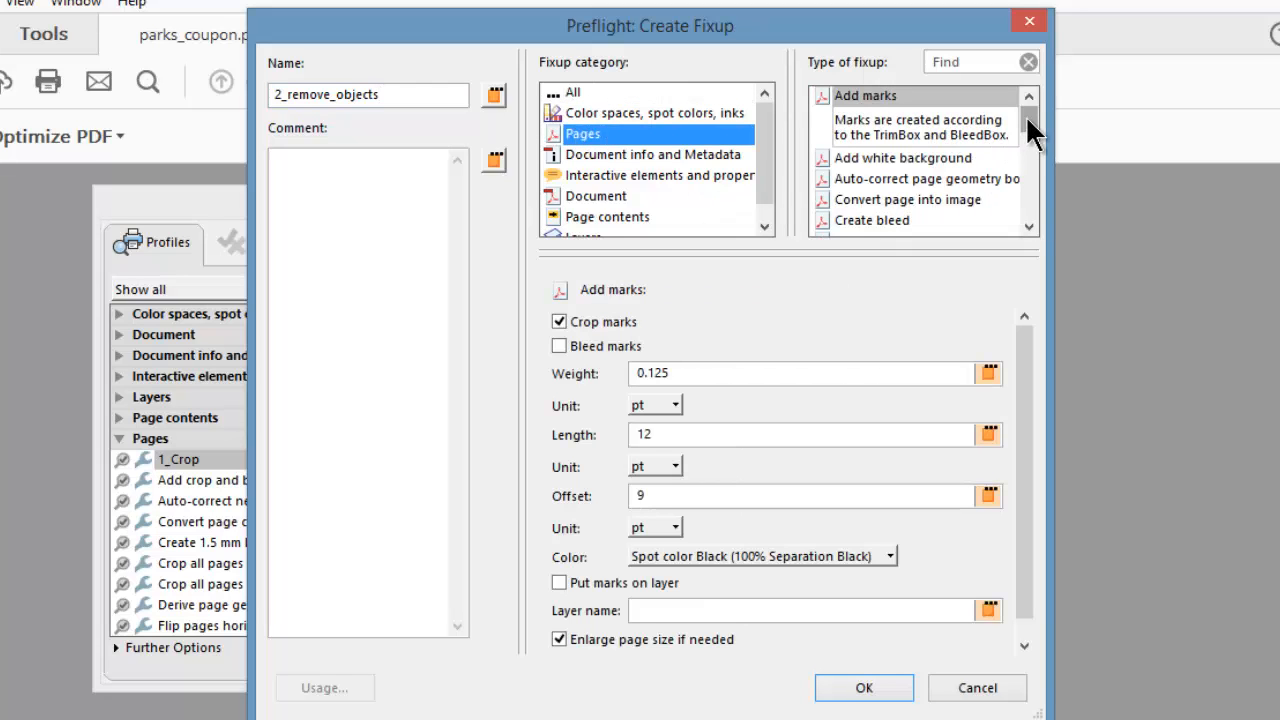
pyautogui.moveTo(1027, 118); pyautogui.dragTo(1033, 163)
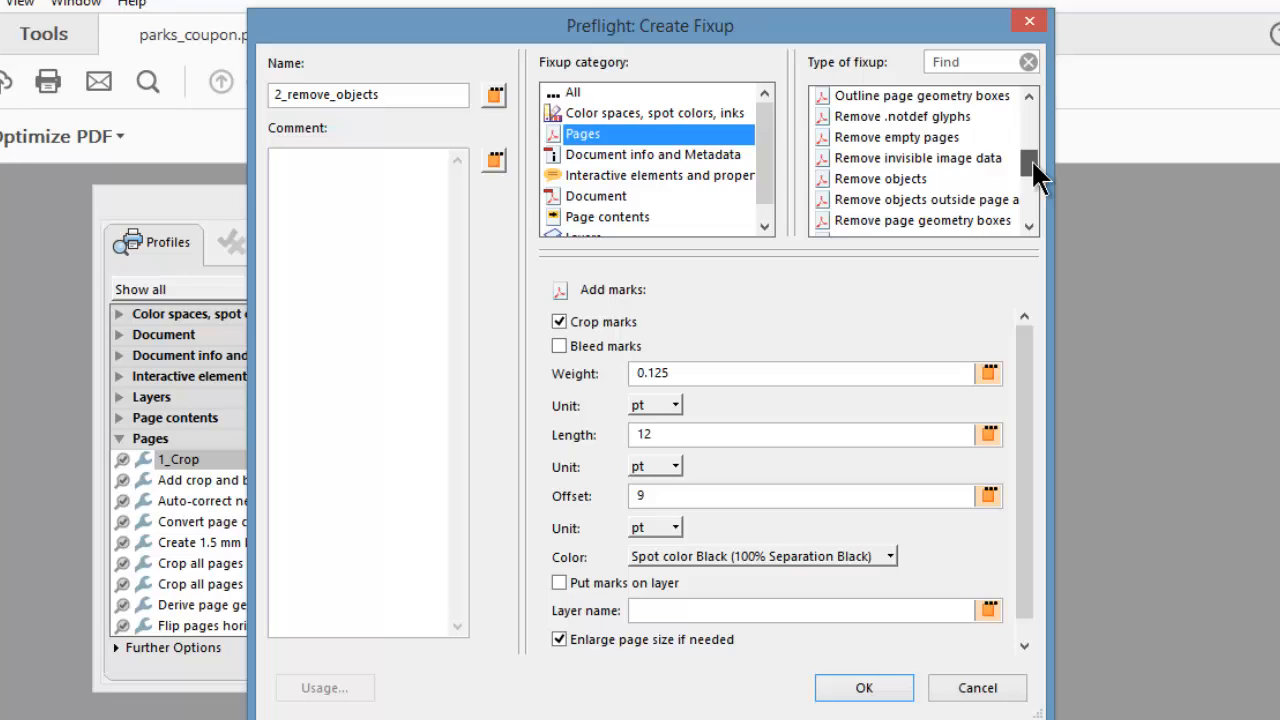
pyautogui.click(965, 199)
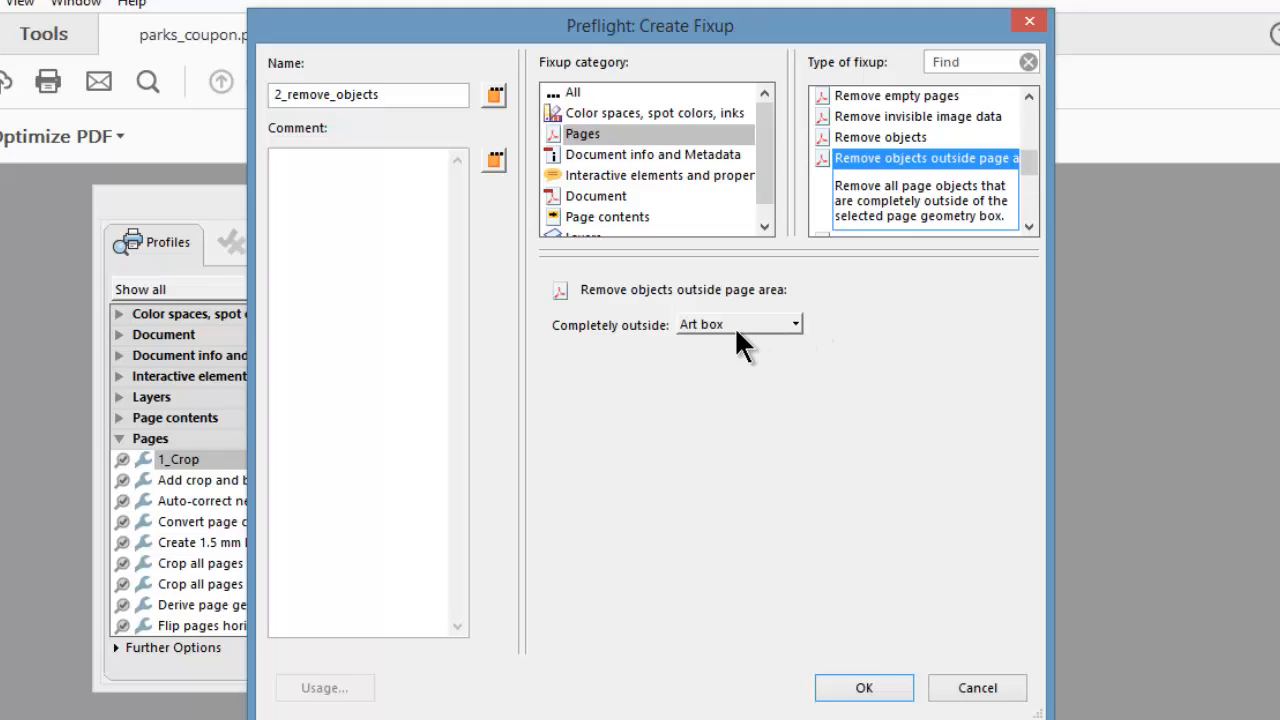
pyautogui.click(796, 324)
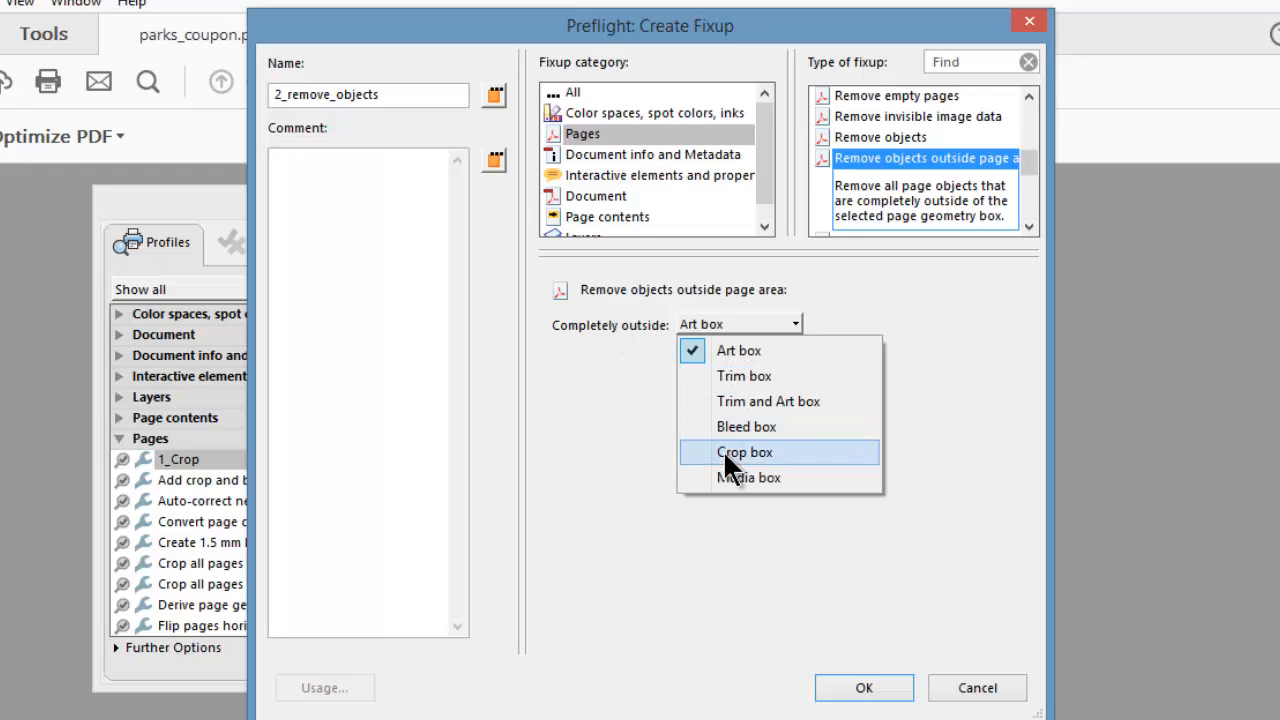
pyautogui.click(751, 478)
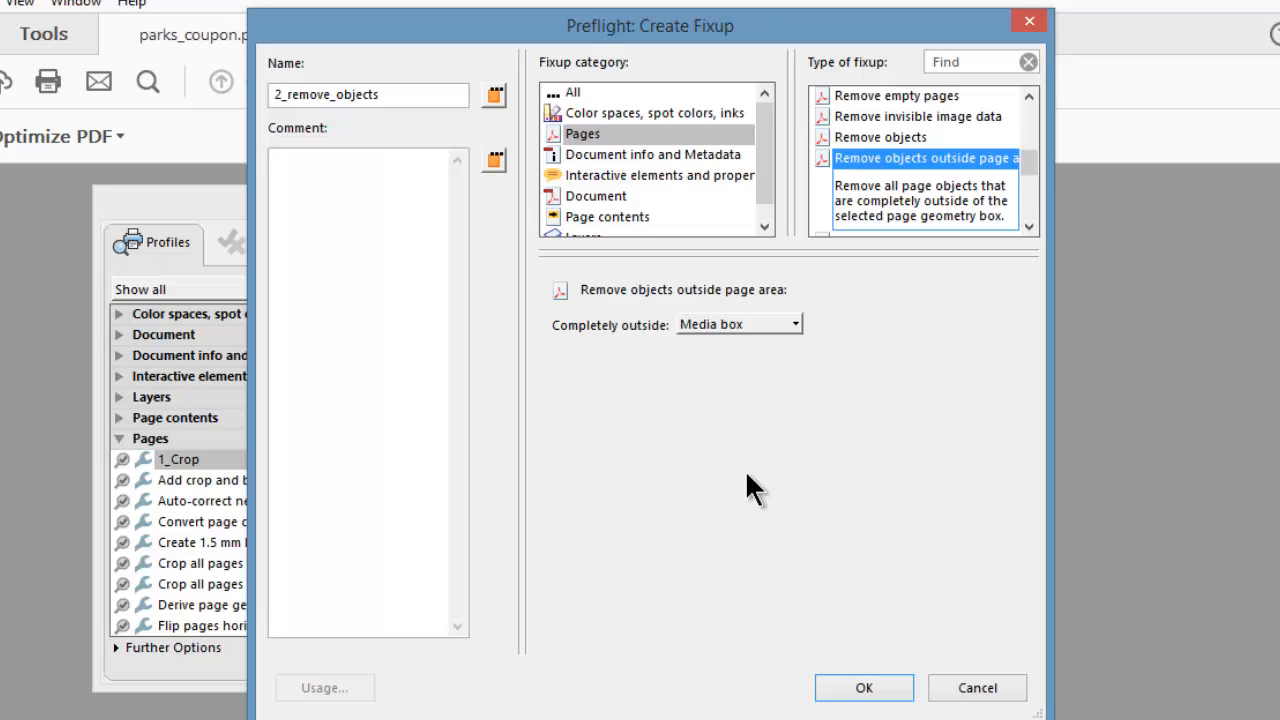
pyautogui.click(866, 687)
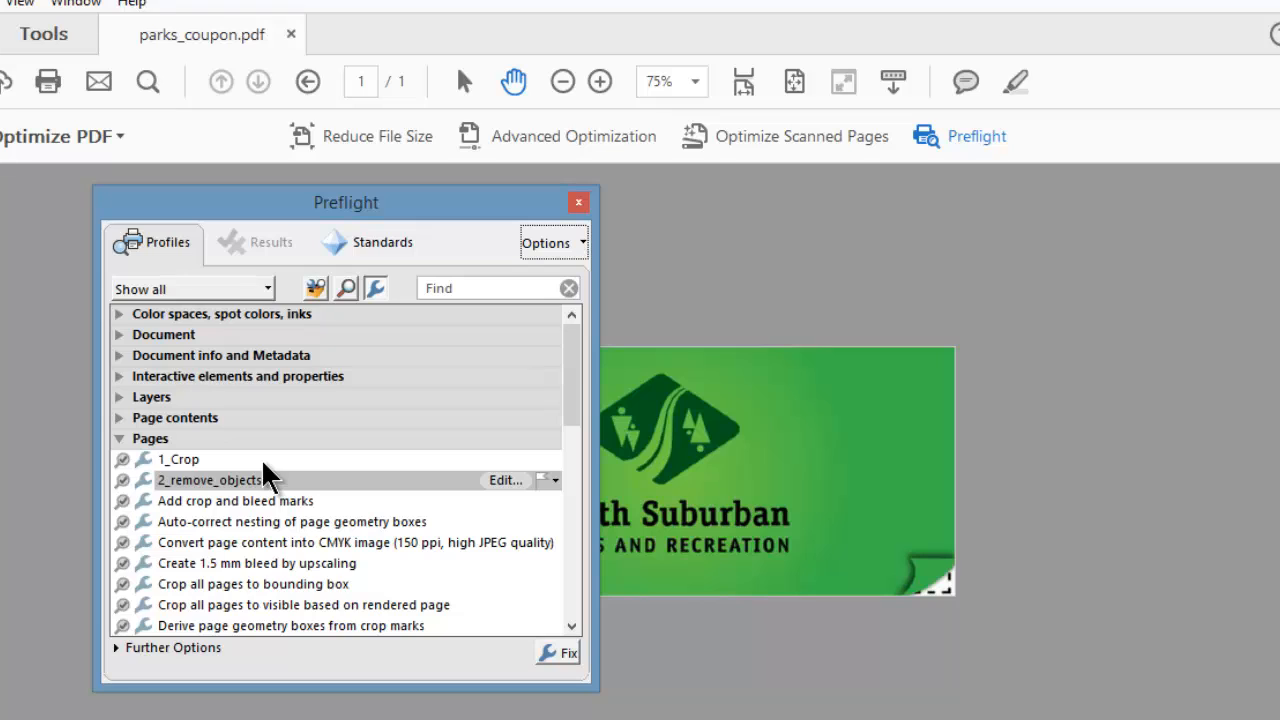
# Switch Preflight to the profiles list and create a new Preflight profile named crop_complete.
pyautogui.click(316, 288)
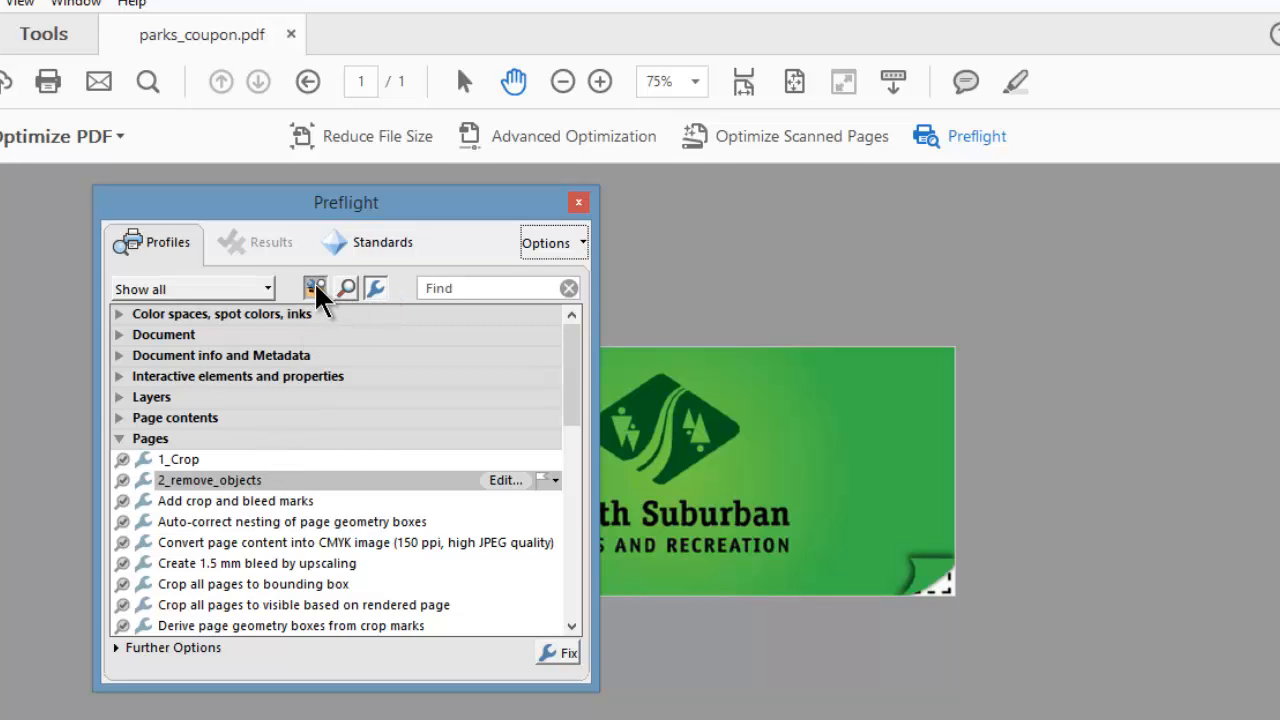
pyautogui.click(540, 242)
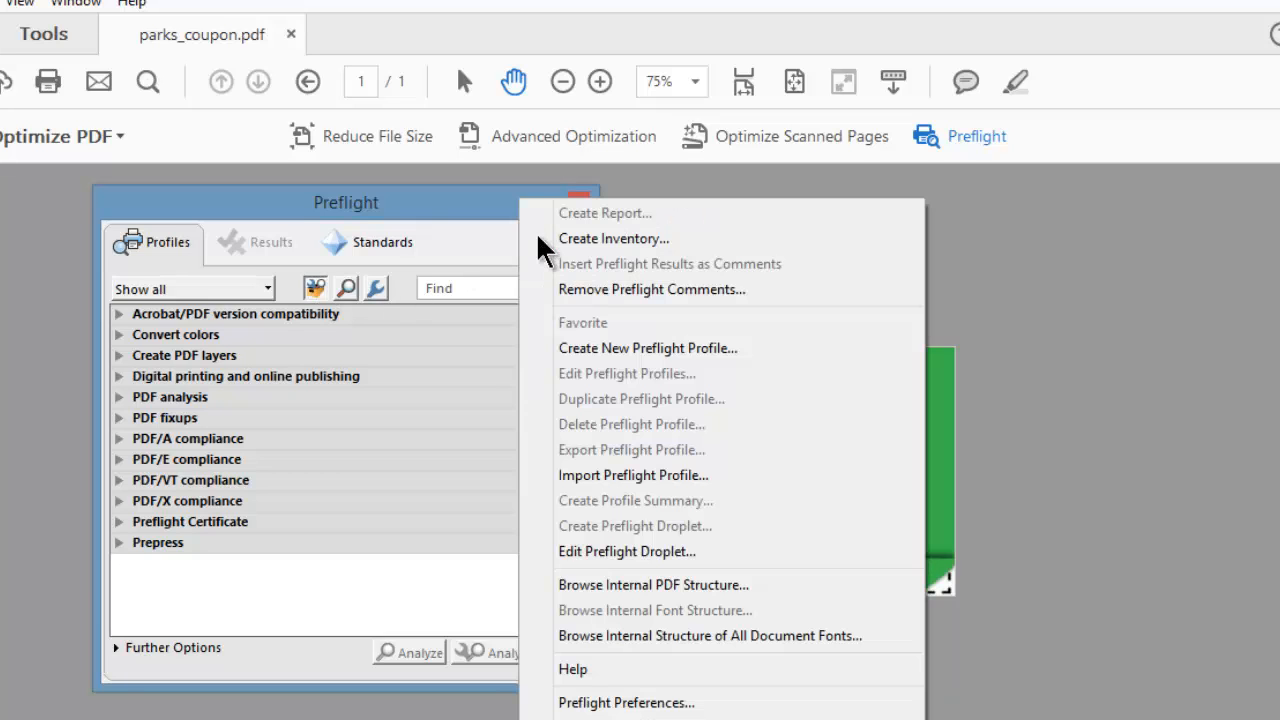
pyautogui.click(622, 352)
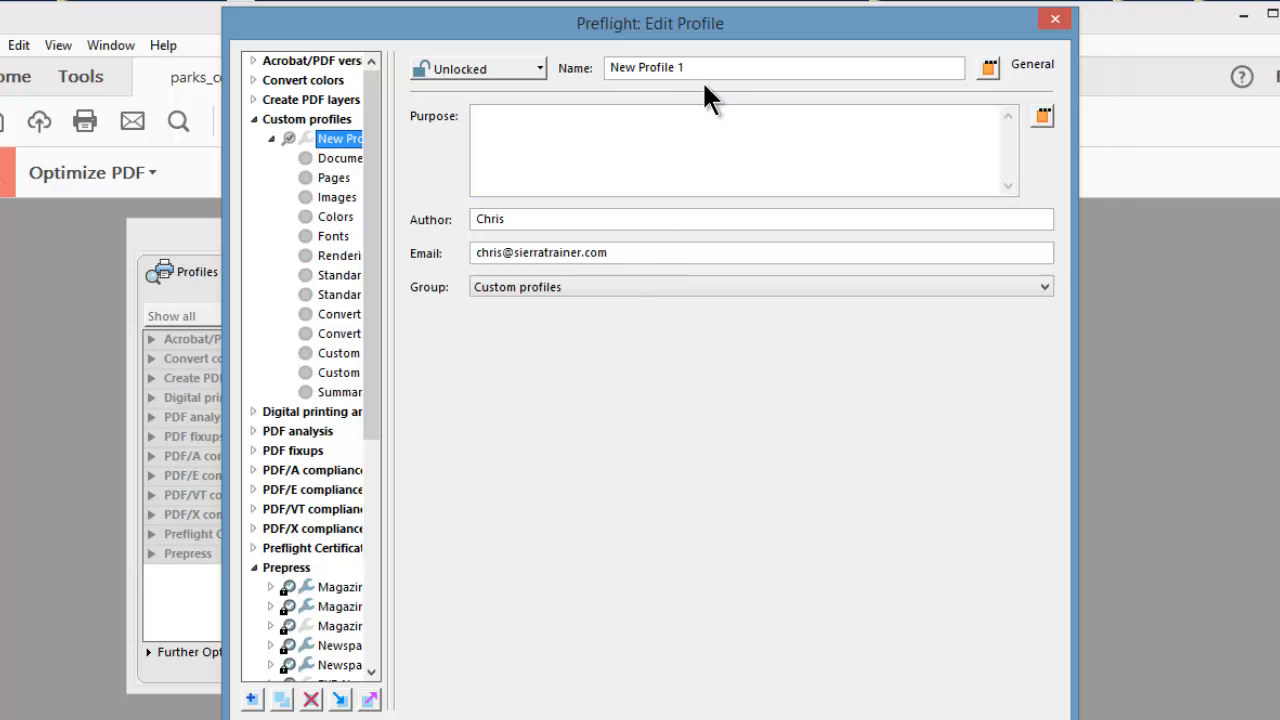
pyautogui.moveTo(705, 67); pyautogui.dragTo(604, 67)
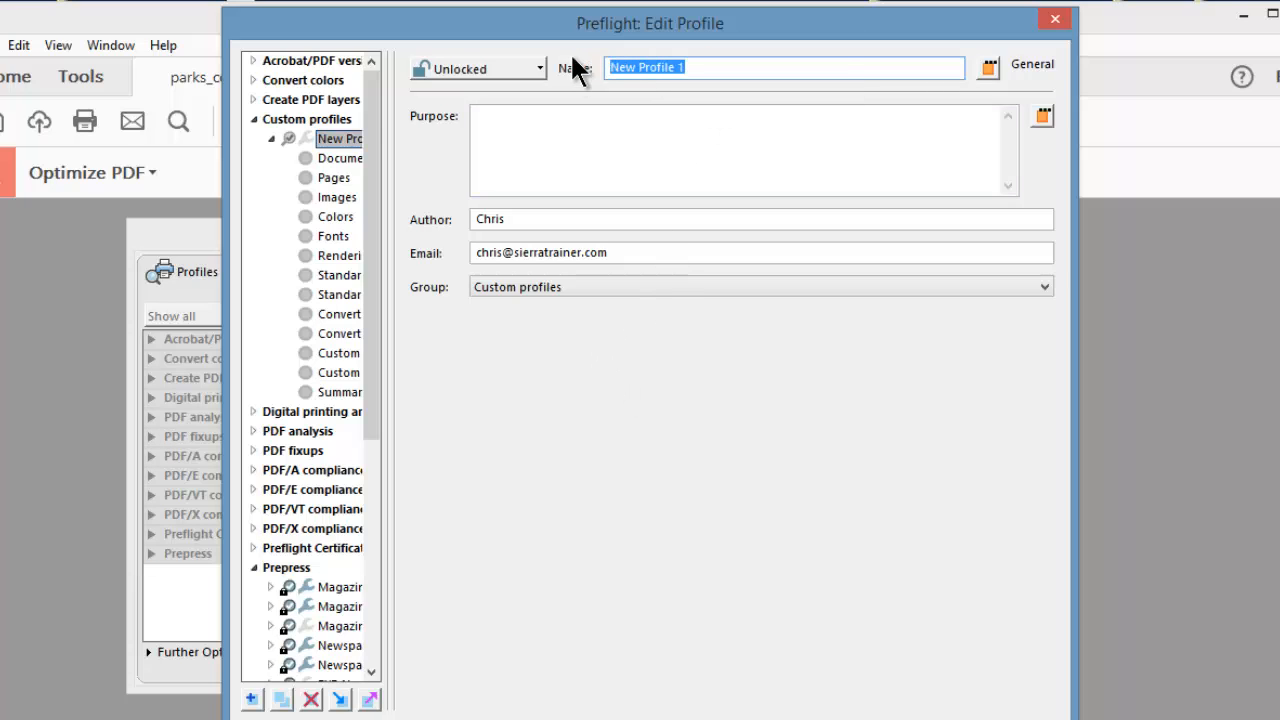
pyautogui.write('crop')
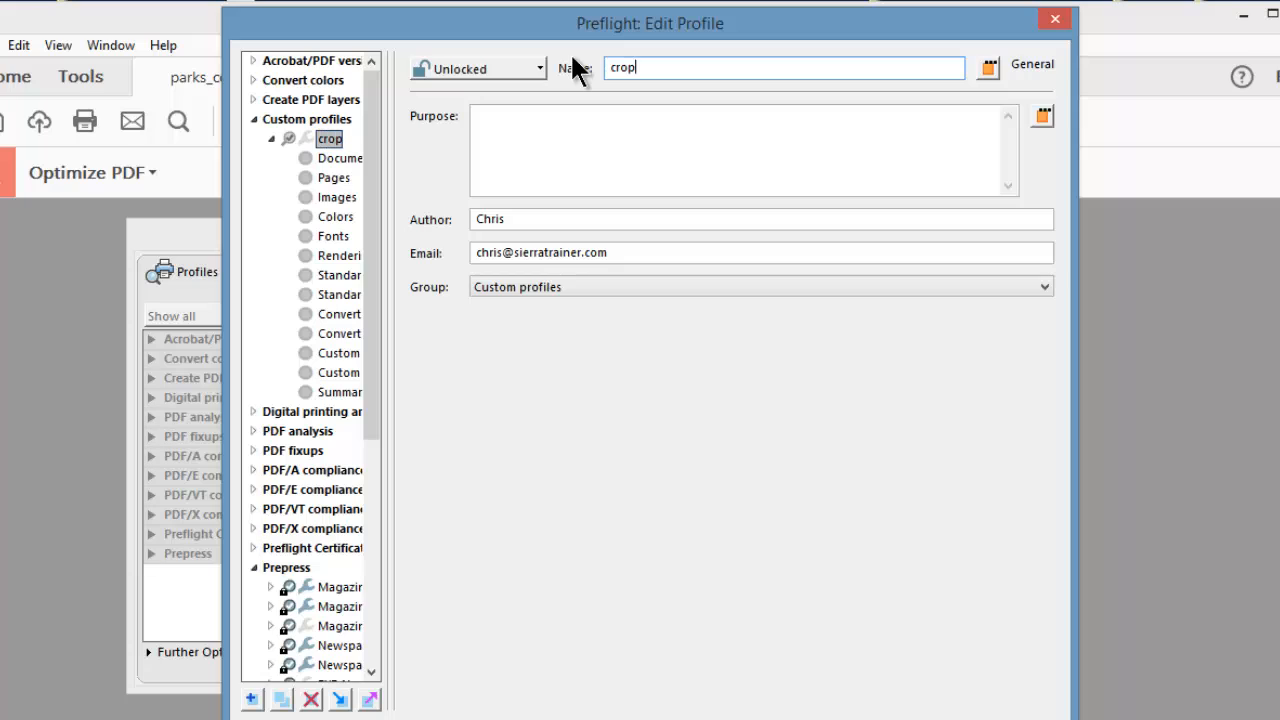
pyautogui.write('_complete')
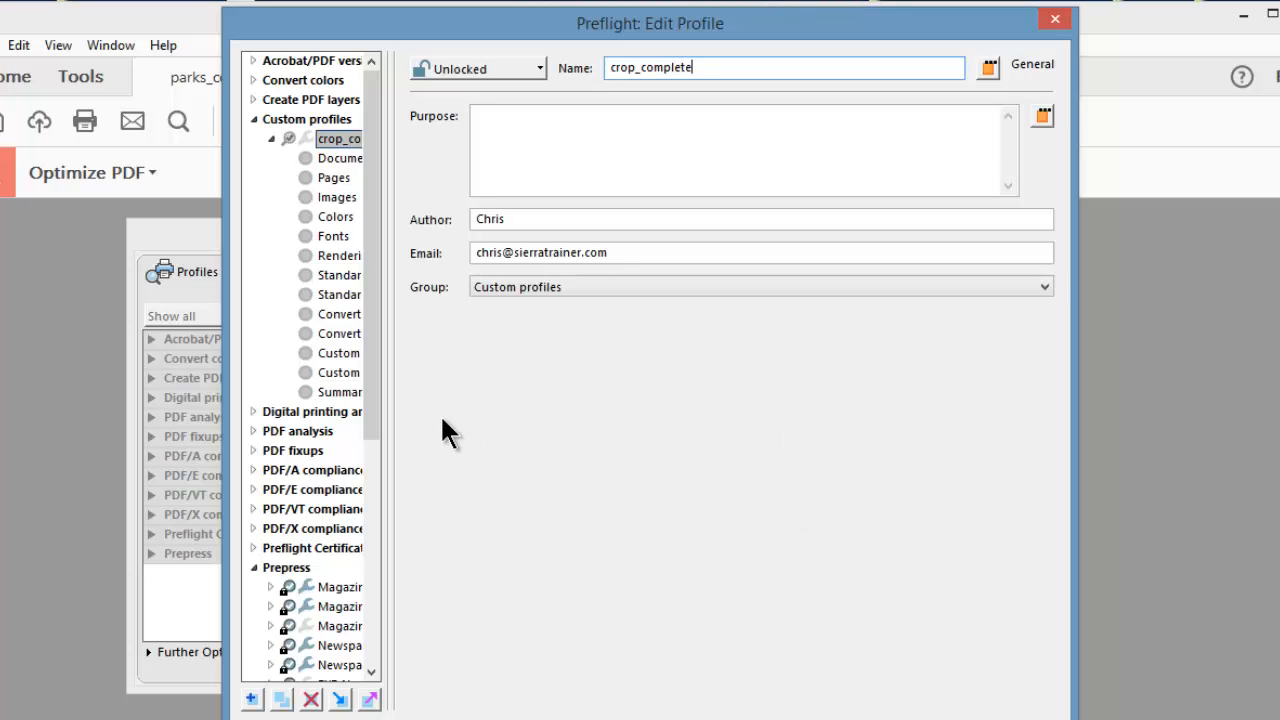
# Add the custom fixups 1_Crop and 2_remove_objects, in that order, to the crop_complete profile and save it.
pyautogui.moveTo(390, 426); pyautogui.dragTo(460, 432)
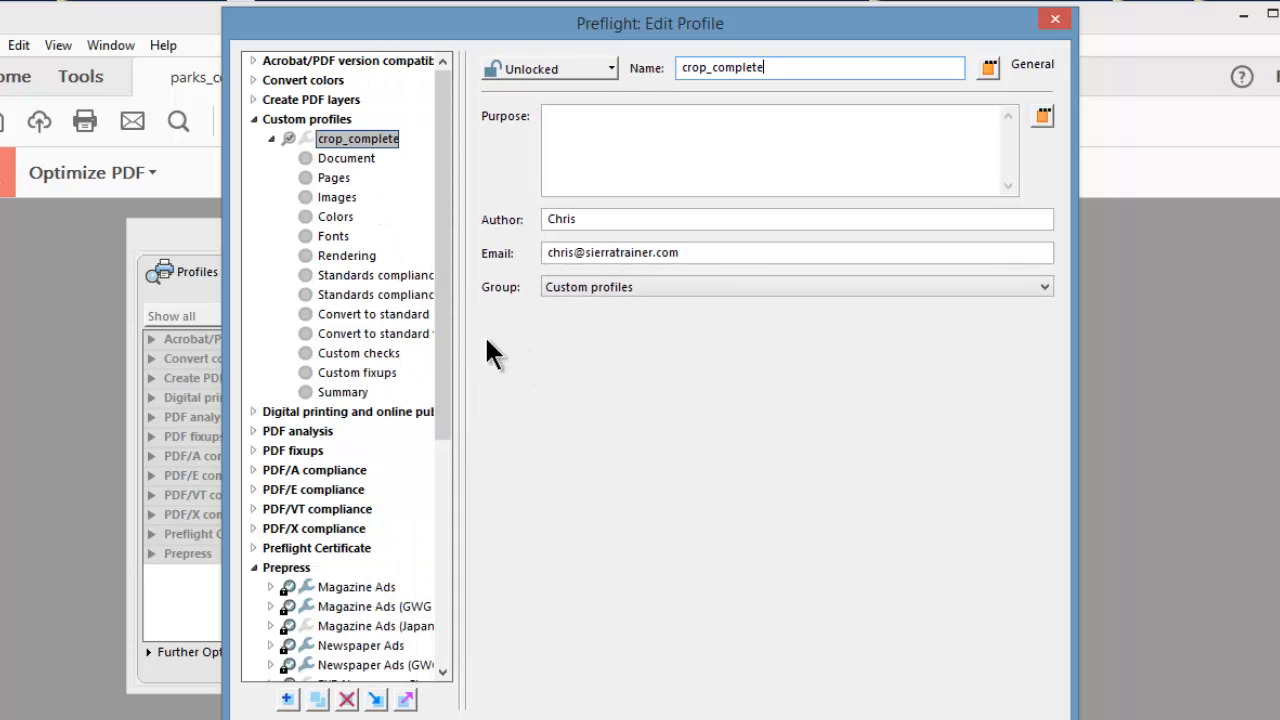
pyautogui.click(271, 136)
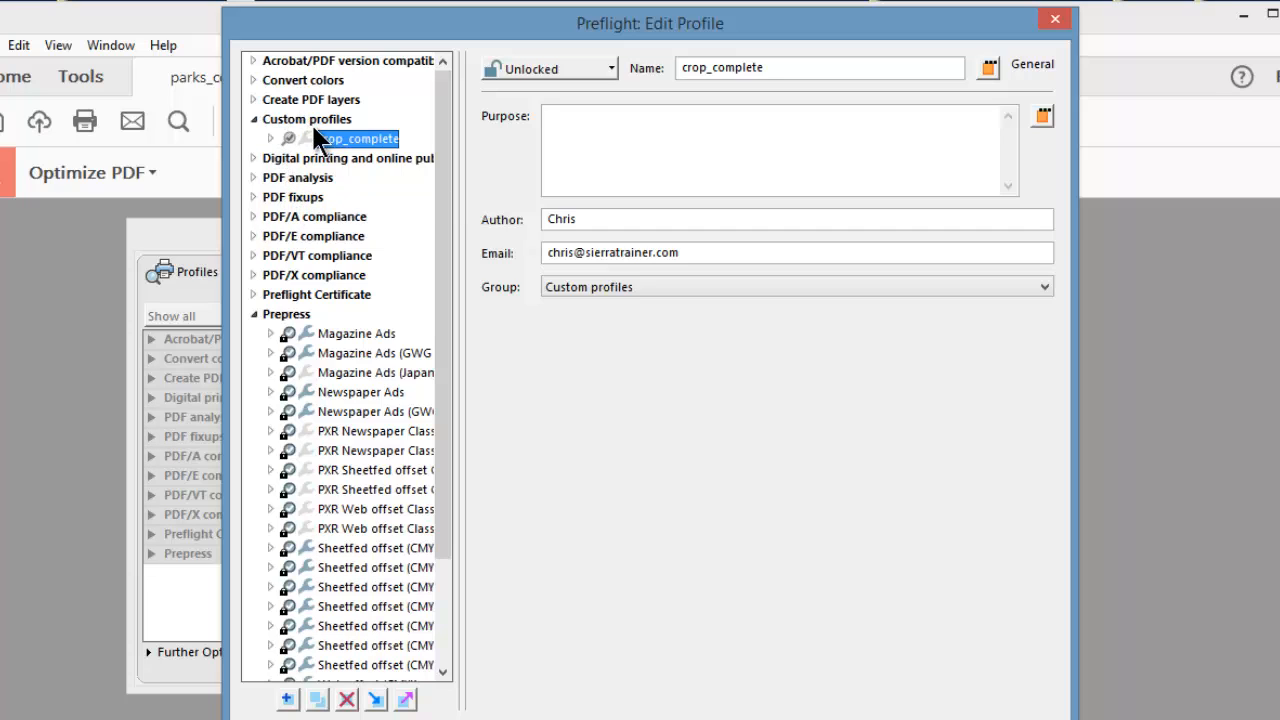
pyautogui.click(269, 135)
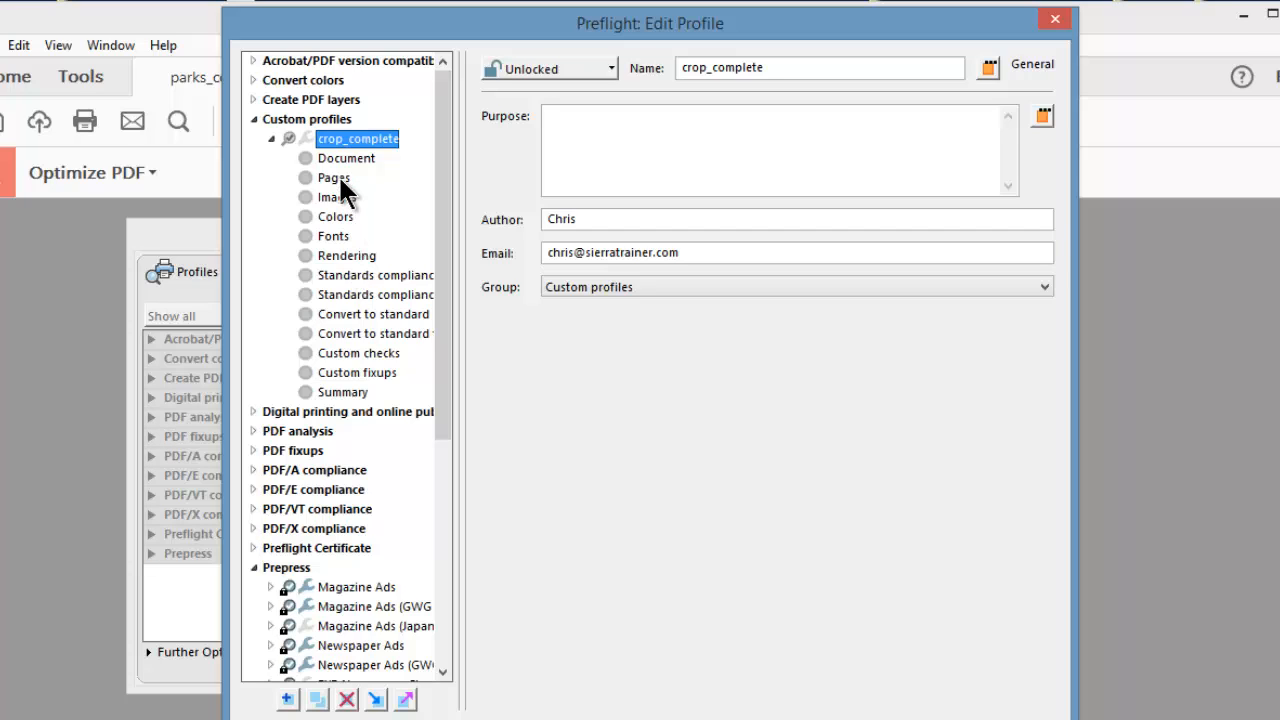
pyautogui.click(335, 370)
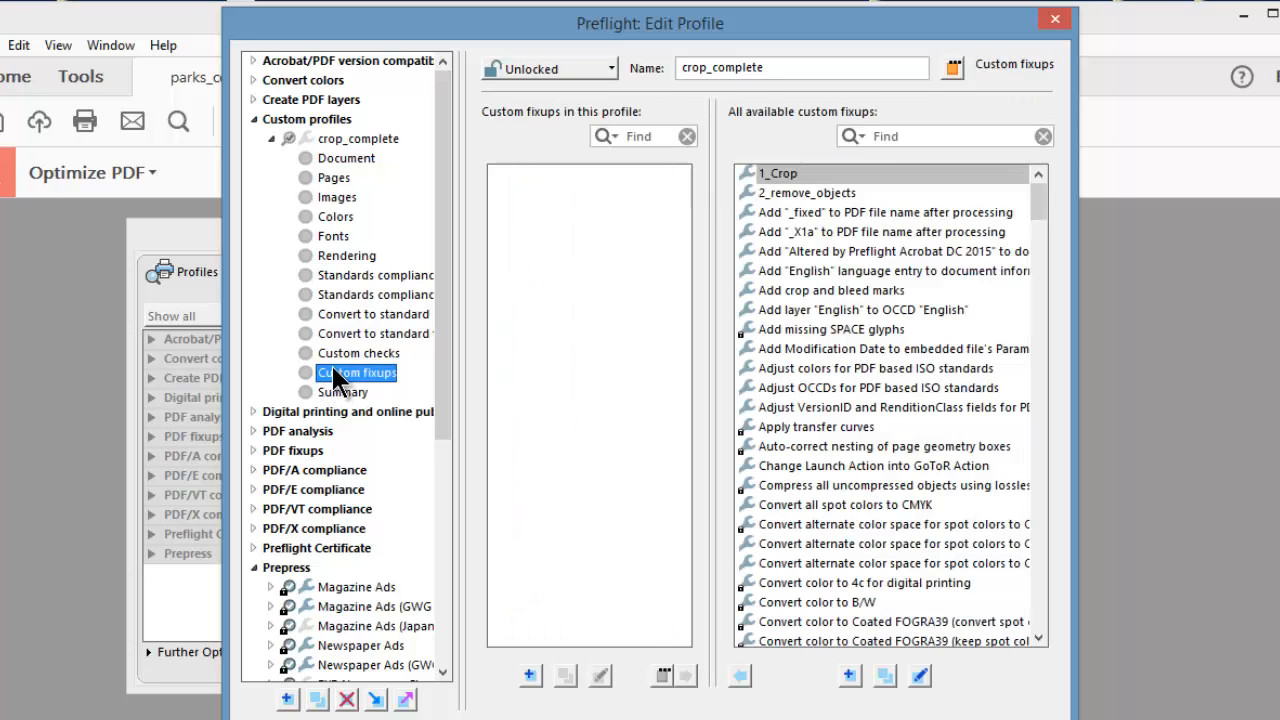
pyautogui.click(806, 176)
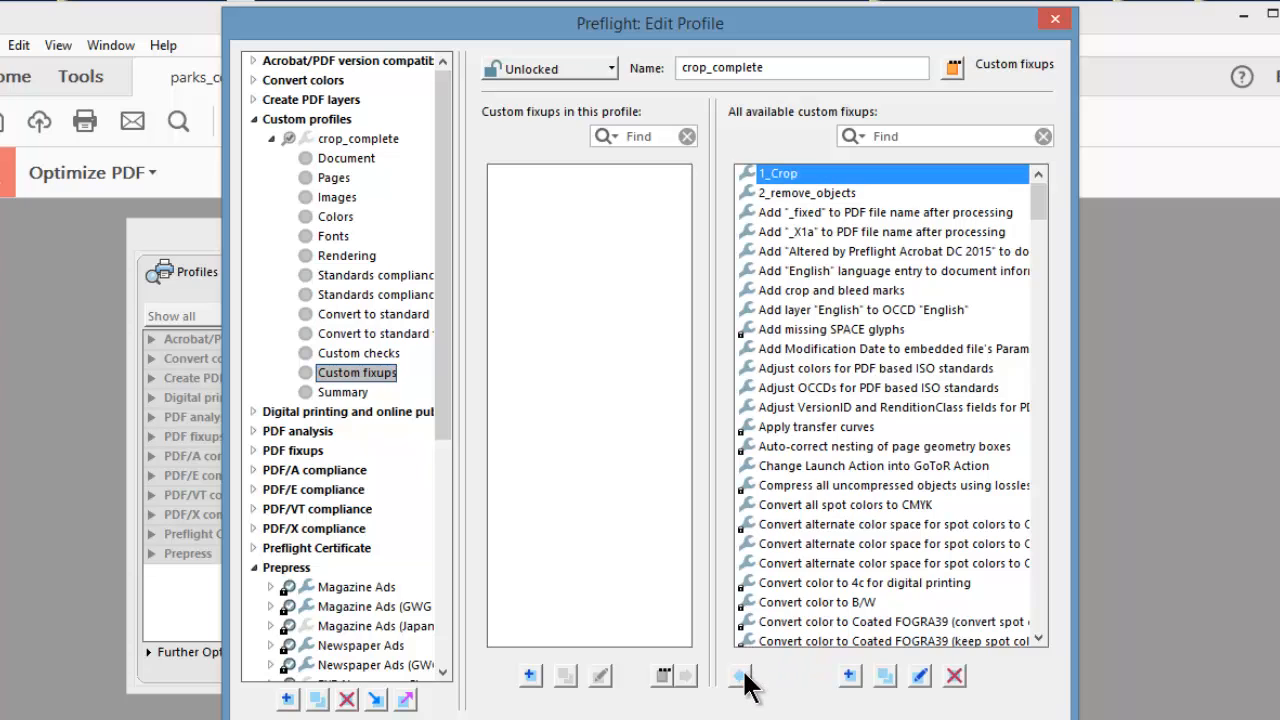
pyautogui.click(741, 677)
pyautogui.click(802, 193)
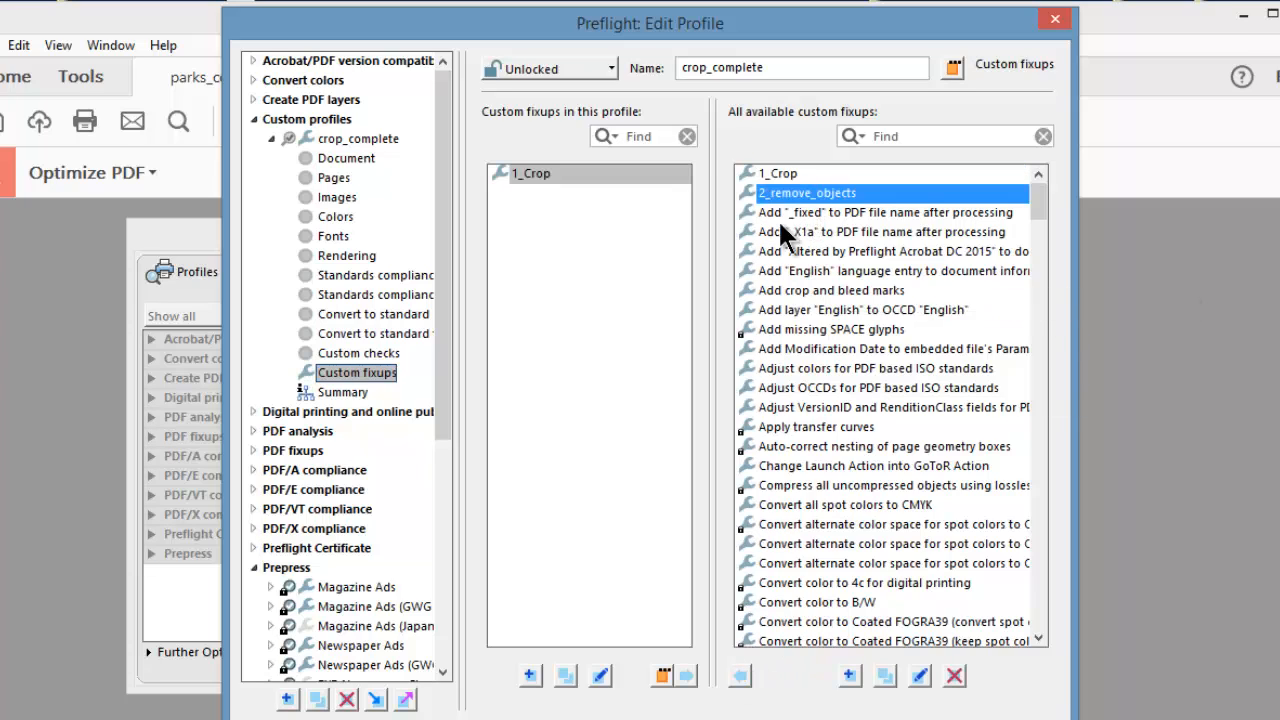
pyautogui.click(745, 678)
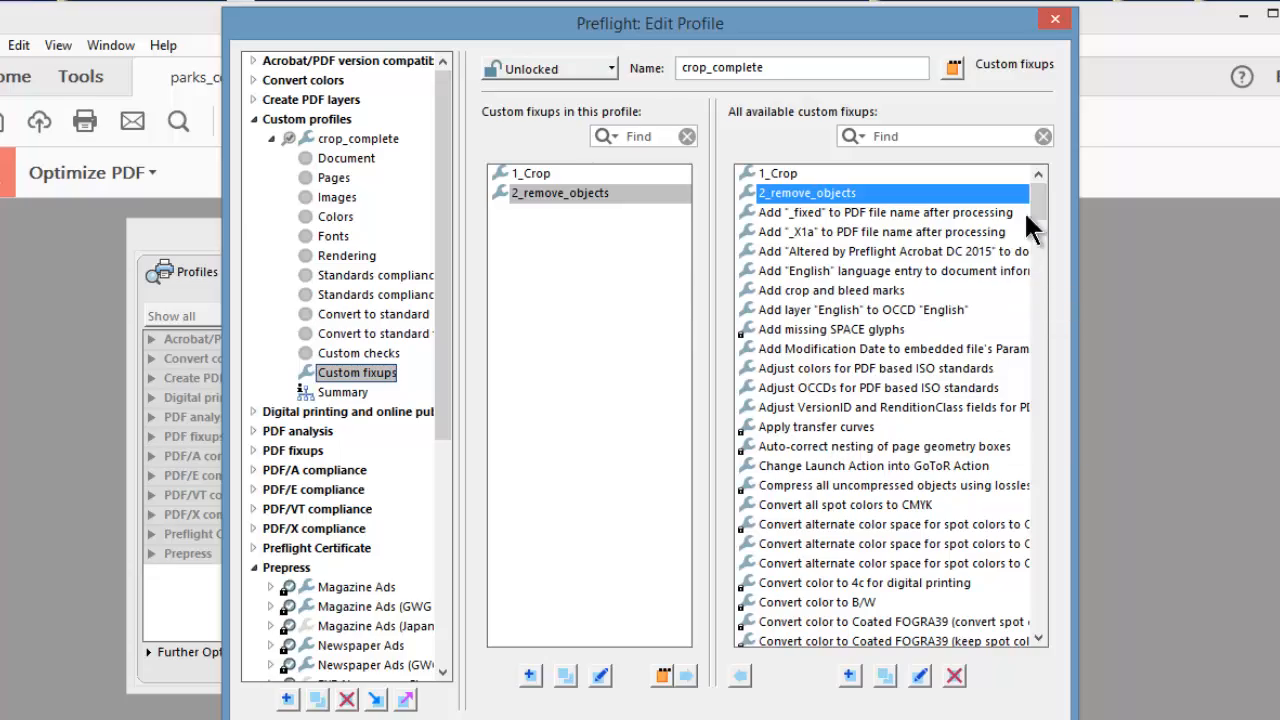
pyautogui.moveTo(1042, 210)
pyautogui.mouseDown()
pyautogui.moveTo(1046, 440)
pyautogui.moveTo(1042, 198)
pyautogui.mouseUp()
pyautogui.click(932, 719)
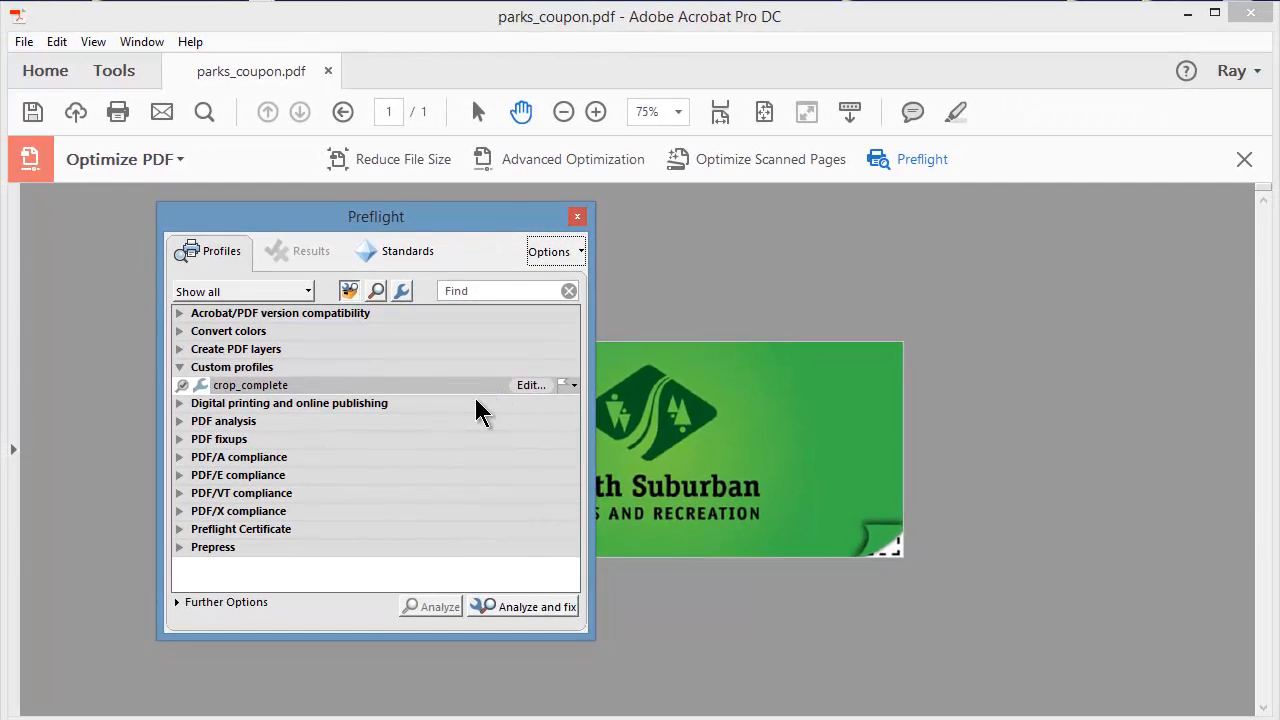
# Close Preflight, inspect the hidden cropped area in Set Page Boxes using a trial crop of about 1.04 x 0.91 in over the logo, and cancel.
pyautogui.click(578, 218)
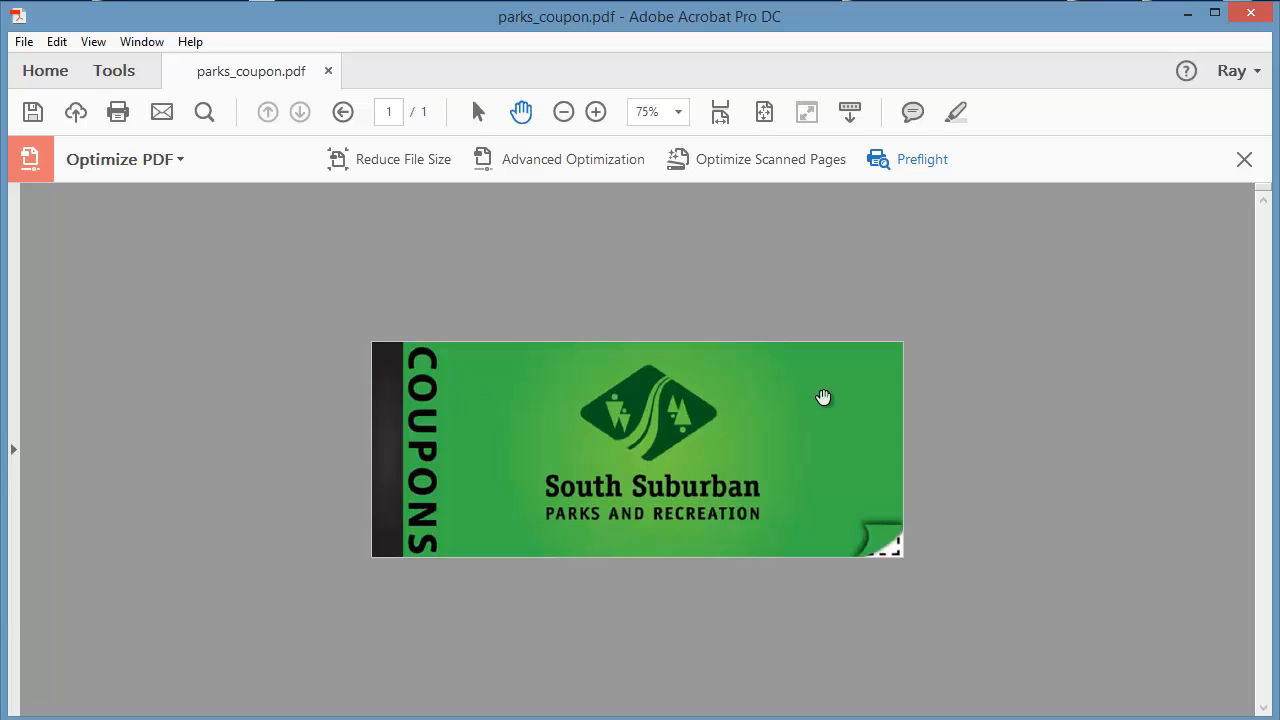
pyautogui.click(1244, 160)
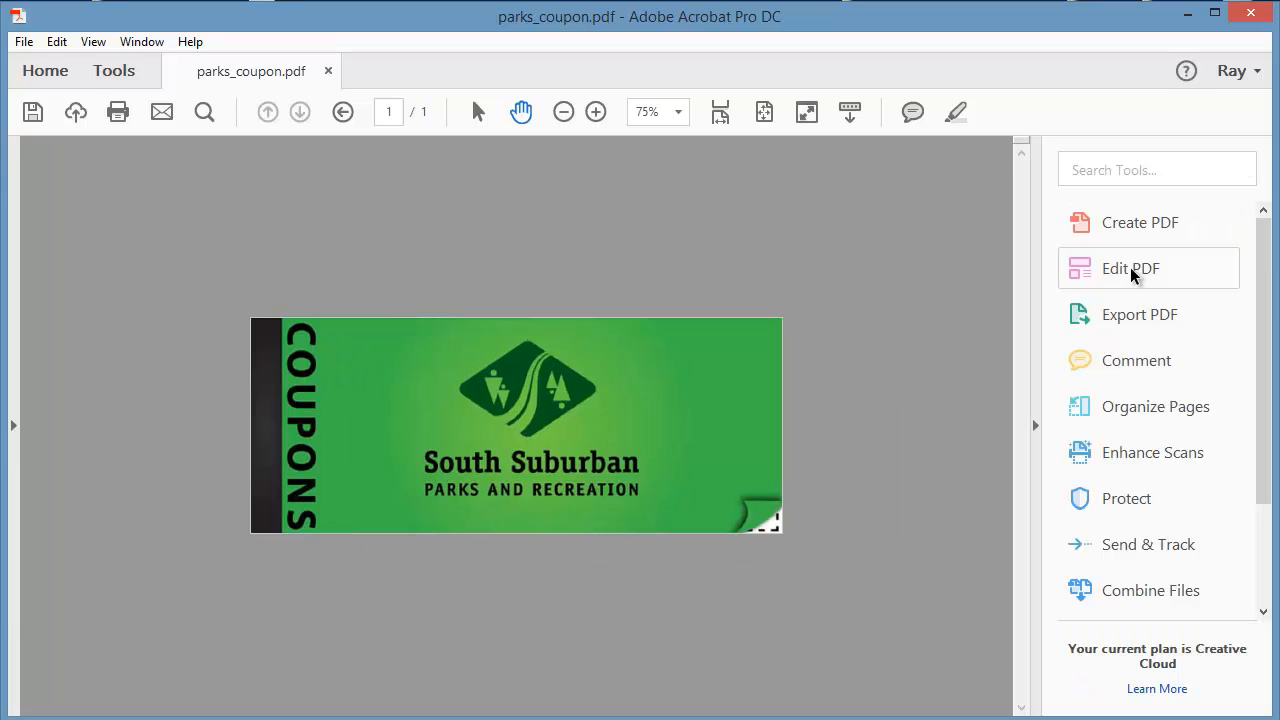
pyautogui.click(1131, 270)
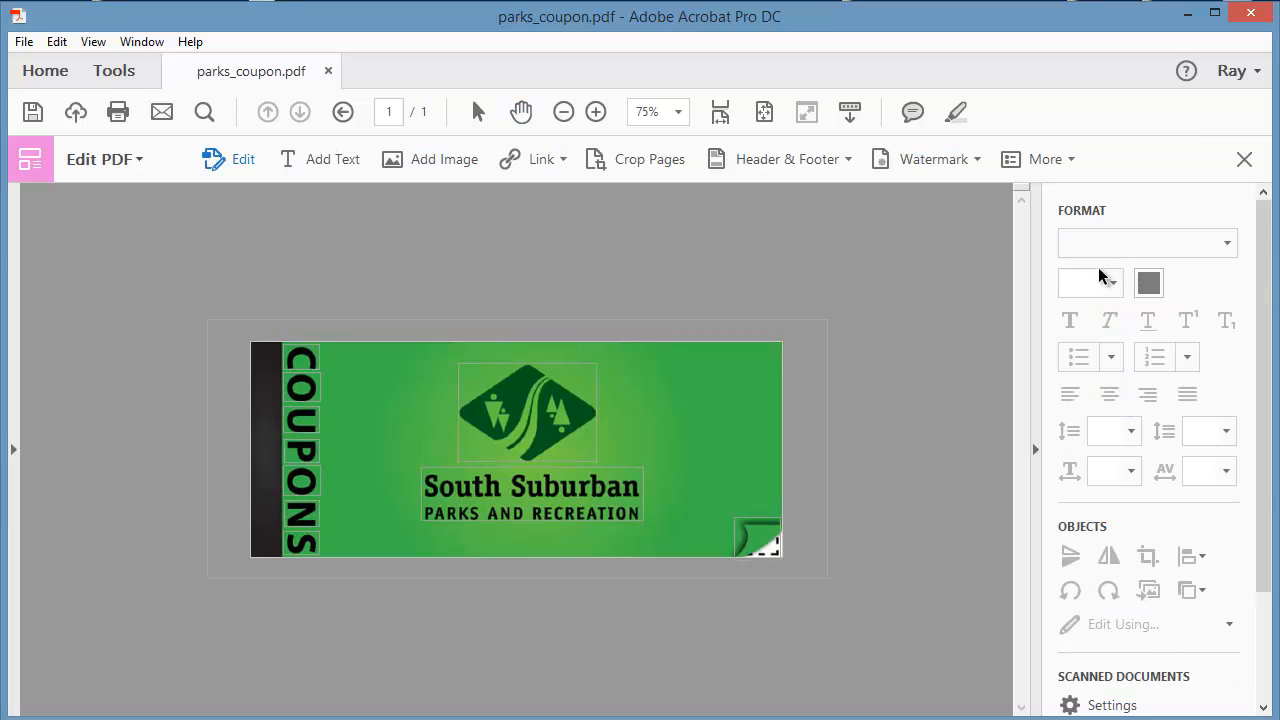
pyautogui.click(636, 162)
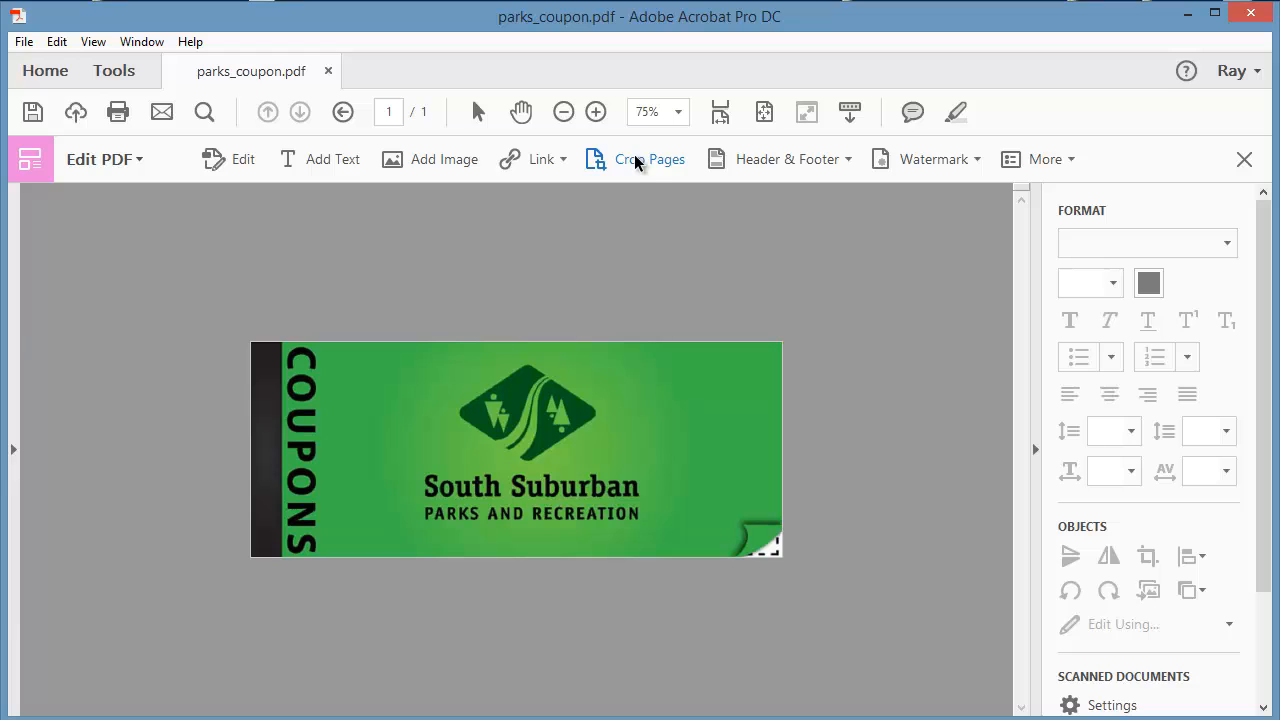
pyautogui.moveTo(479, 366); pyautogui.dragTo(566, 440)
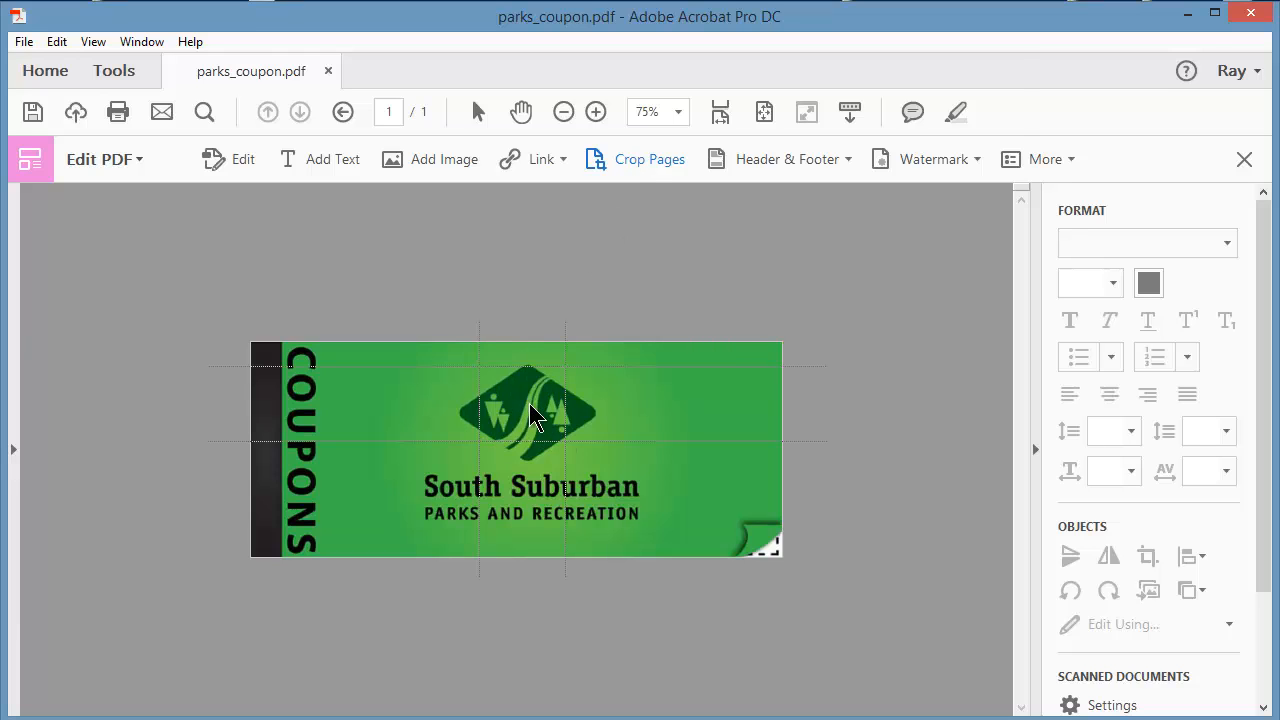
pyautogui.doubleClick(529, 410)
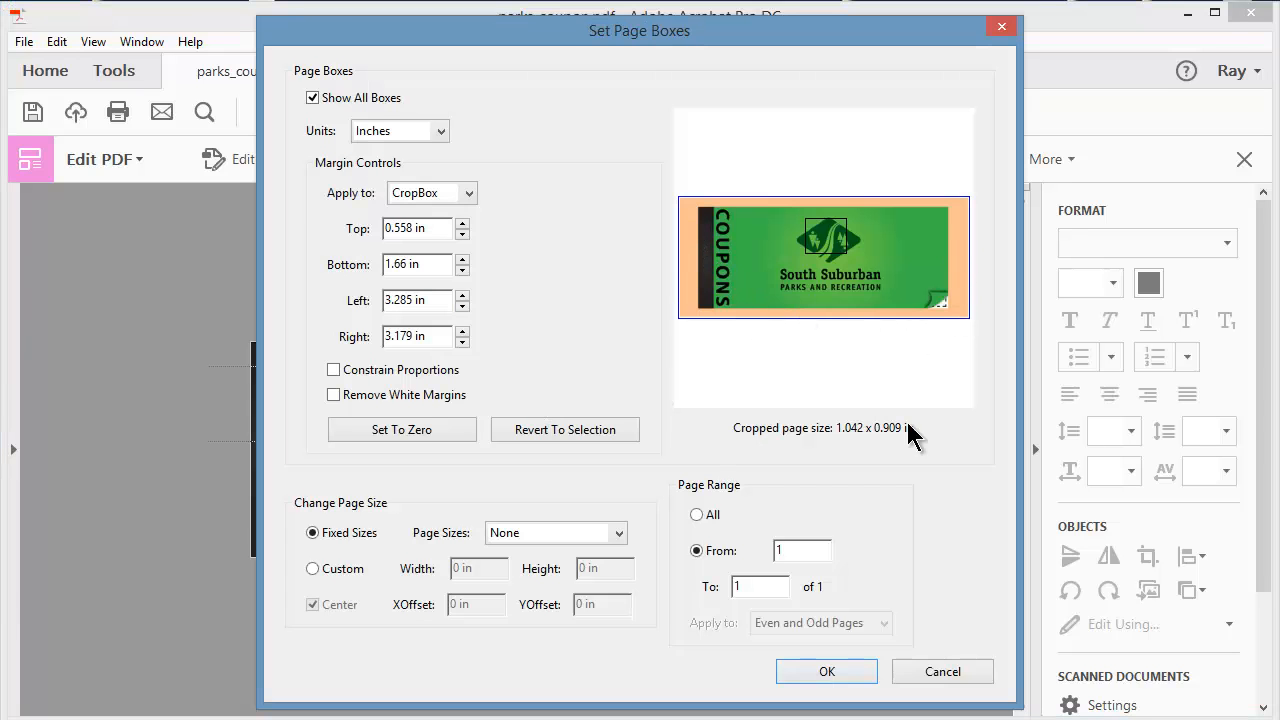
pyautogui.click(948, 677)
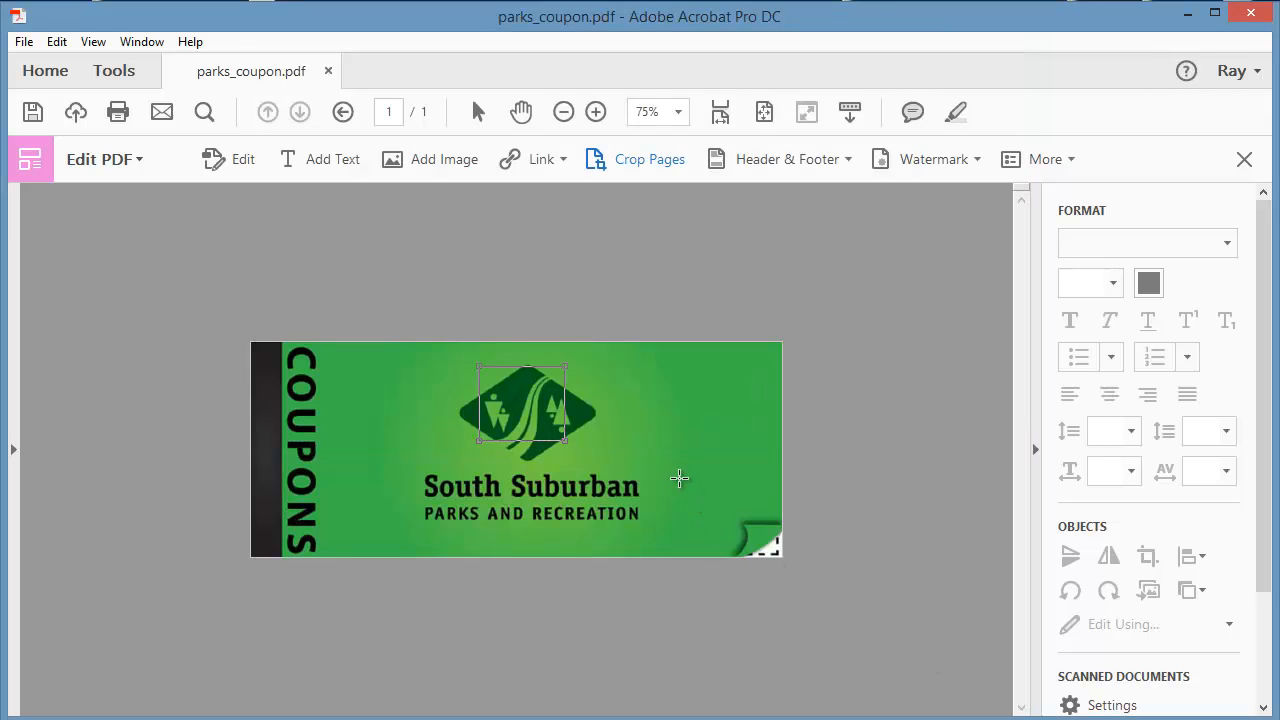
pyautogui.click(665, 480)
pyautogui.click(1244, 161)
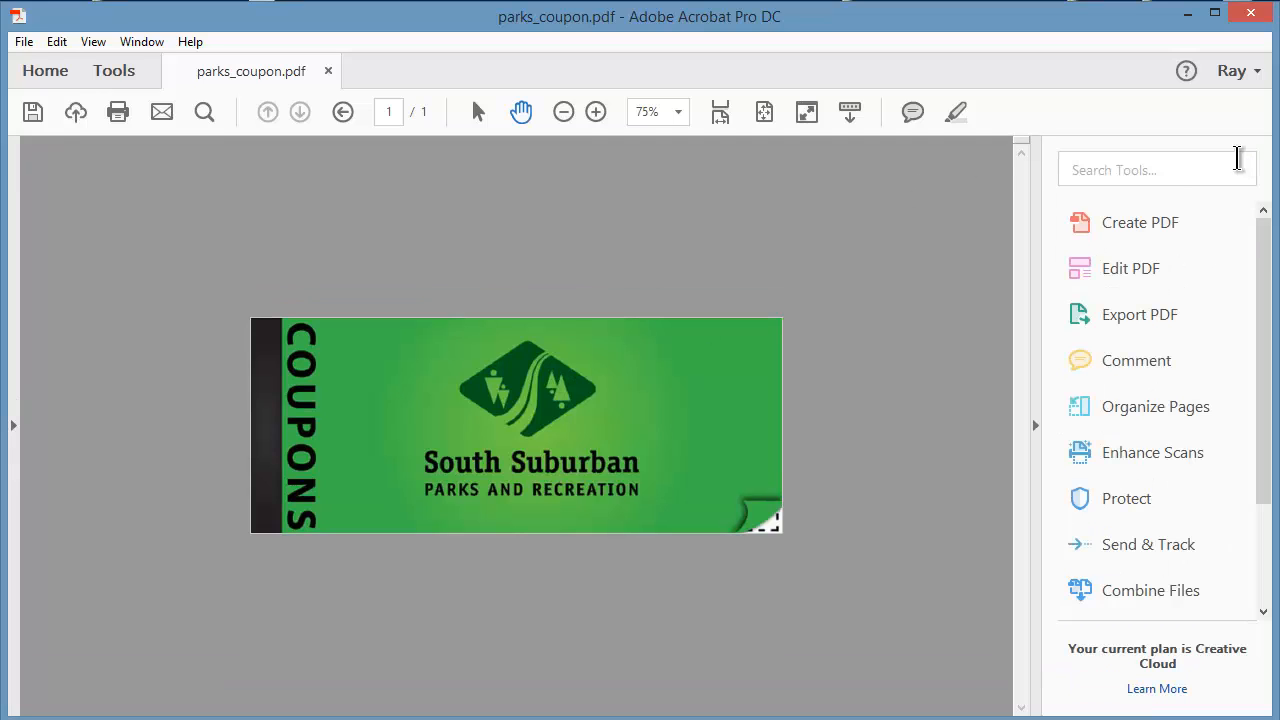
# Run the crop_complete Preflight profile with analyze and fix on the coupon, save the result as parks_coupon_crop.pdf, and close Preflight.
pyautogui.write('pref')
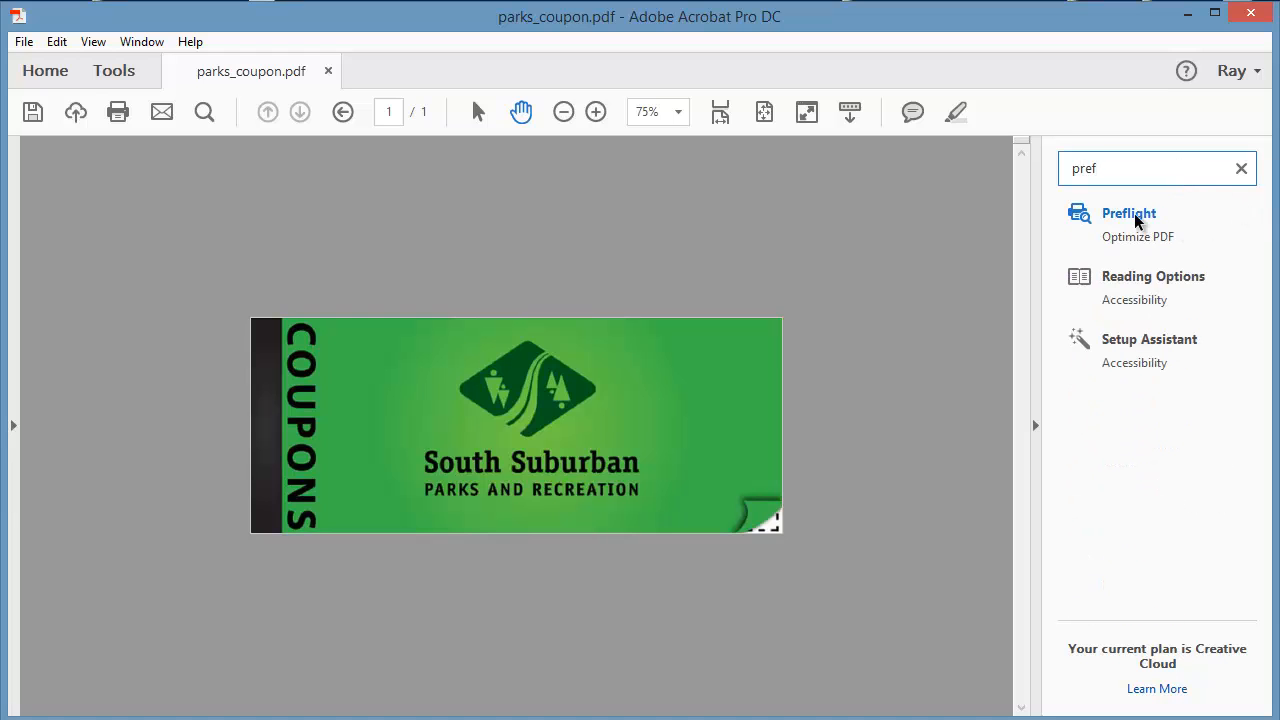
pyautogui.click(1130, 214)
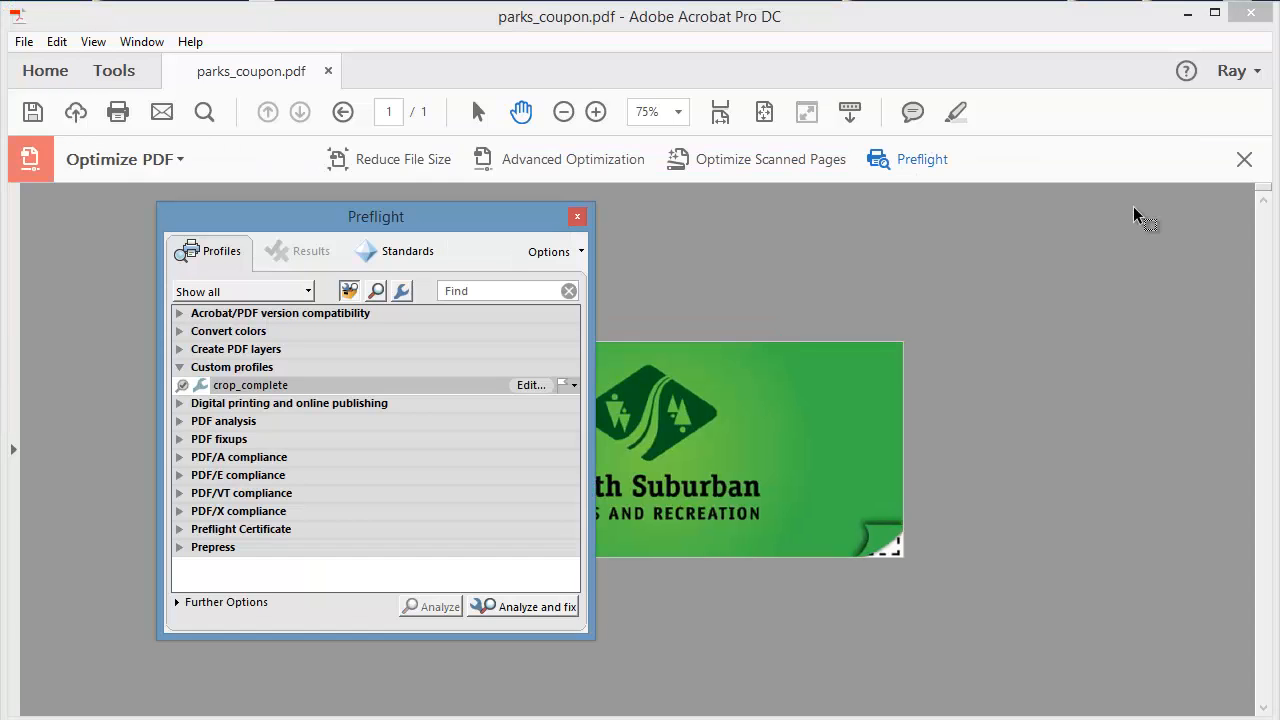
pyautogui.click(240, 389)
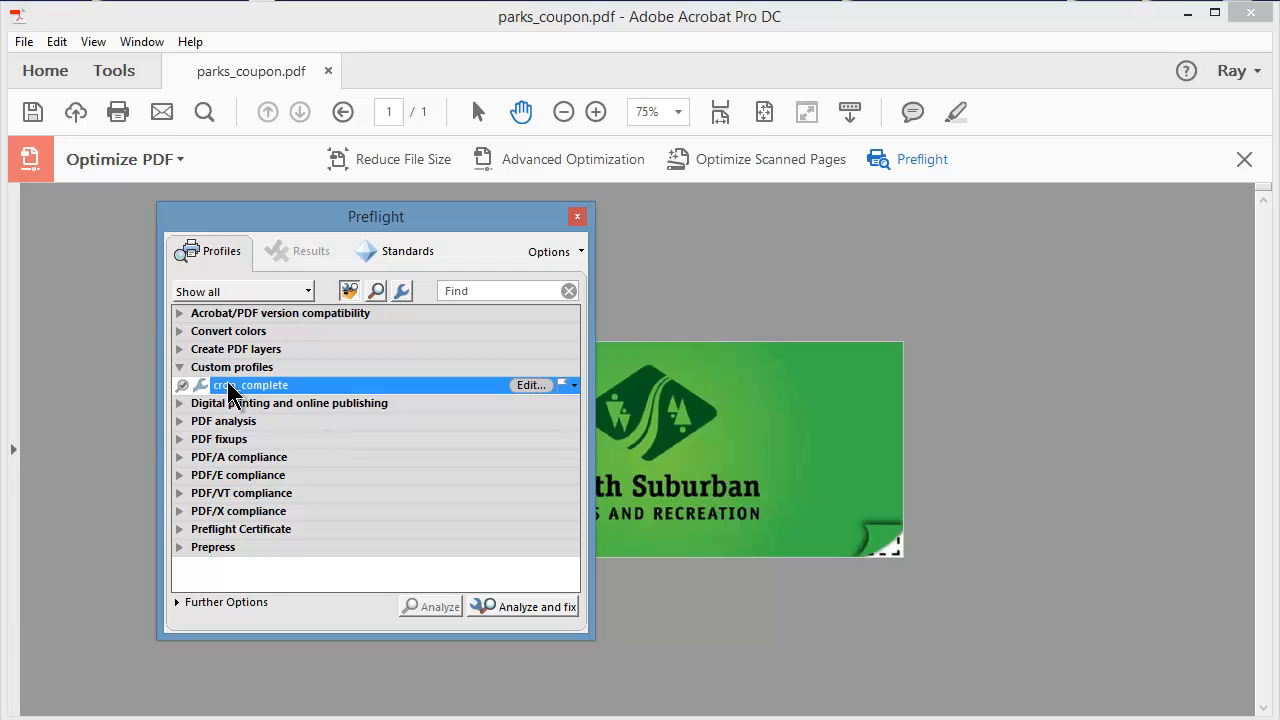
pyautogui.click(525, 605)
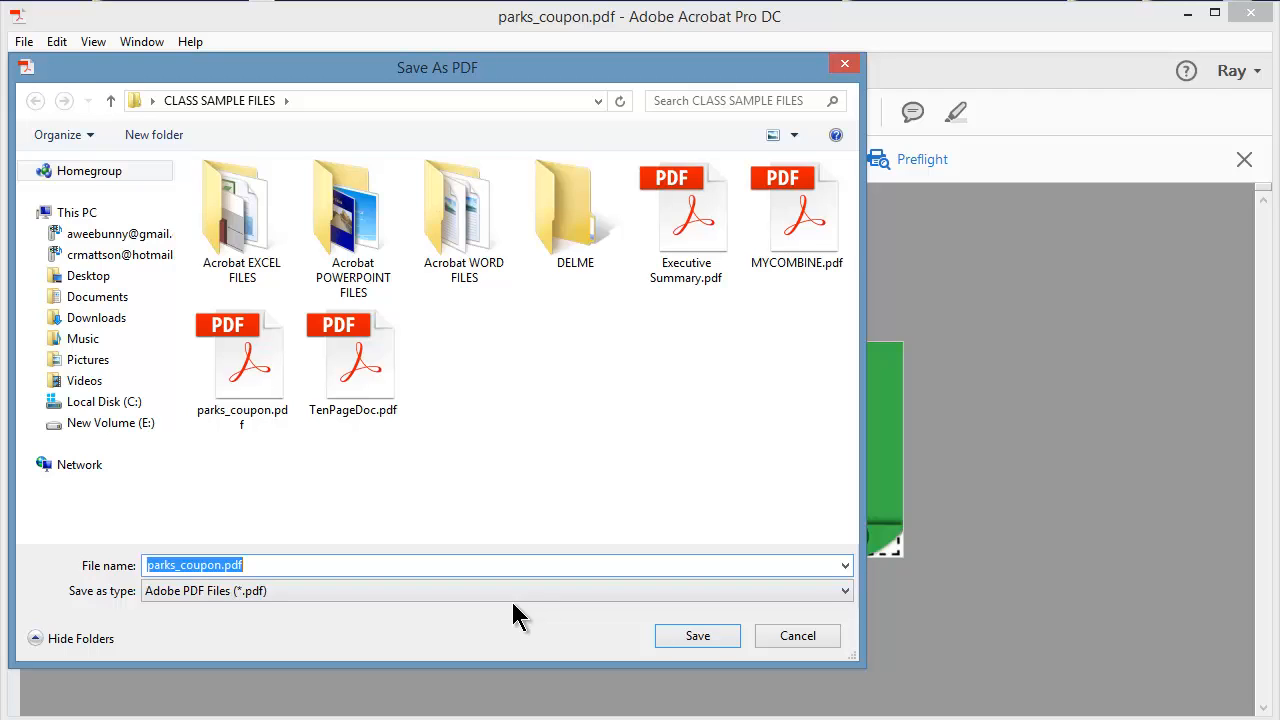
pyautogui.click(223, 566)
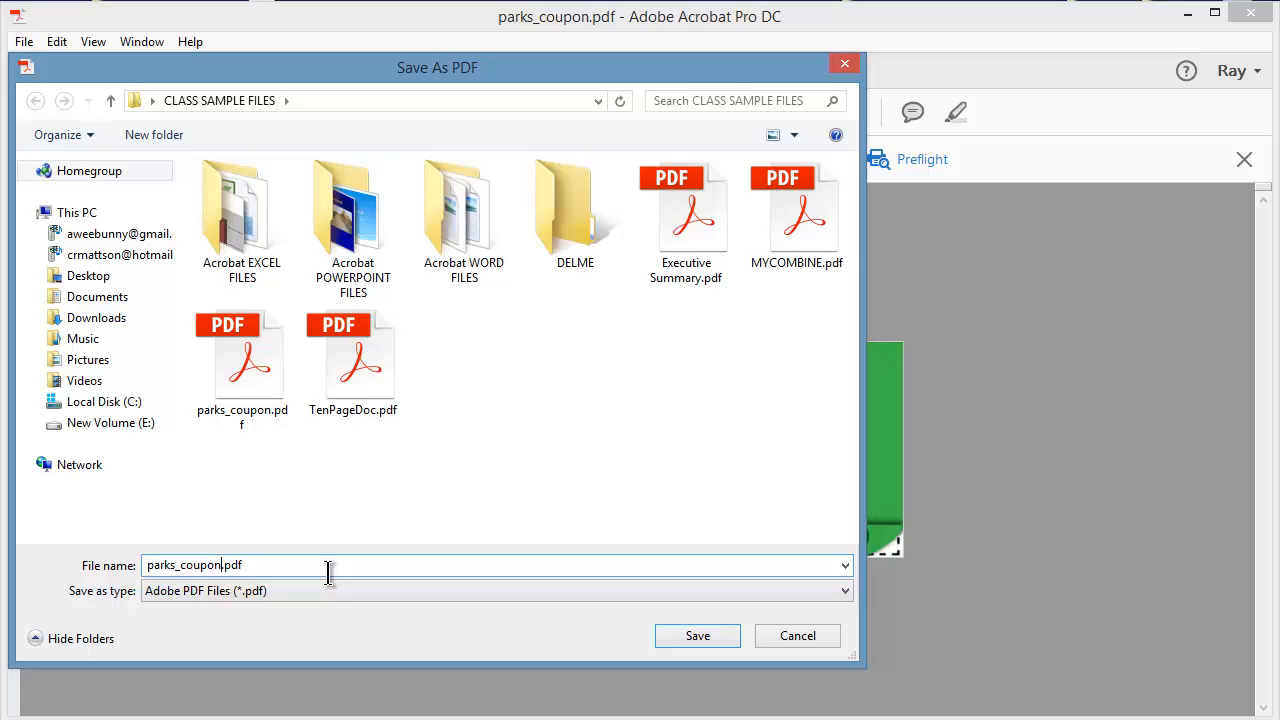
pyautogui.write('_crop')
pyautogui.click(690, 640)
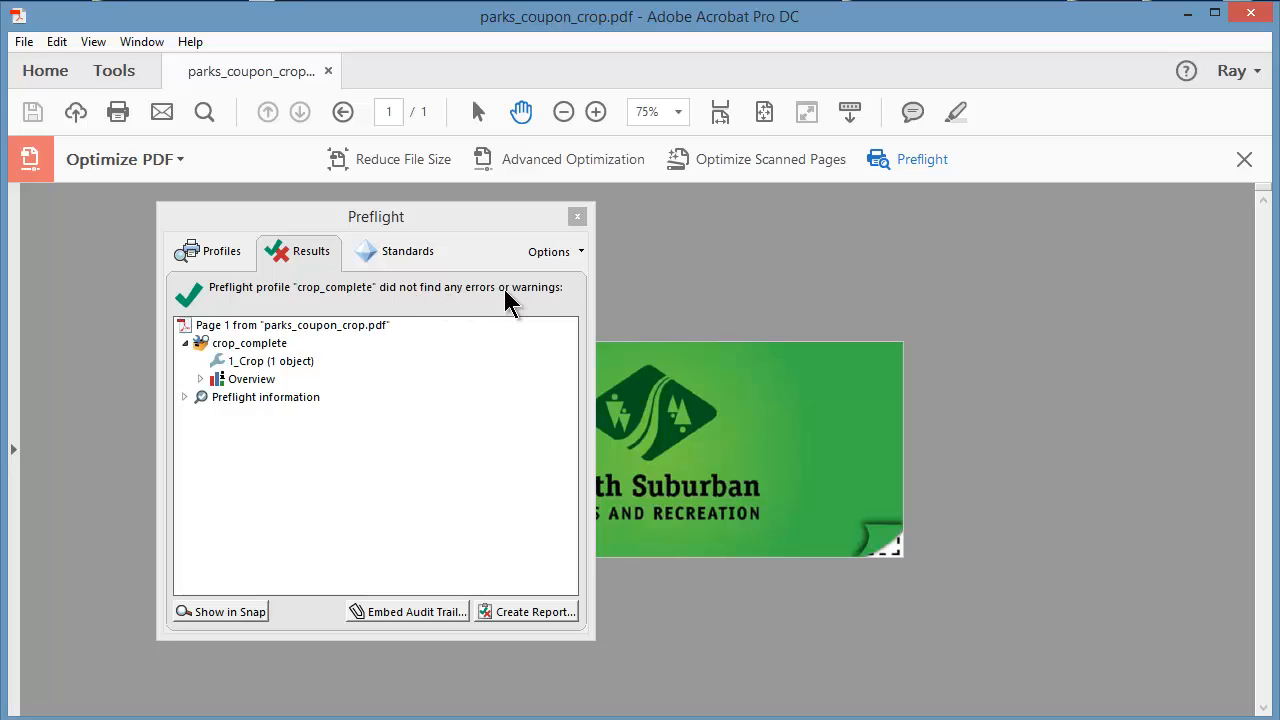
pyautogui.click(578, 217)
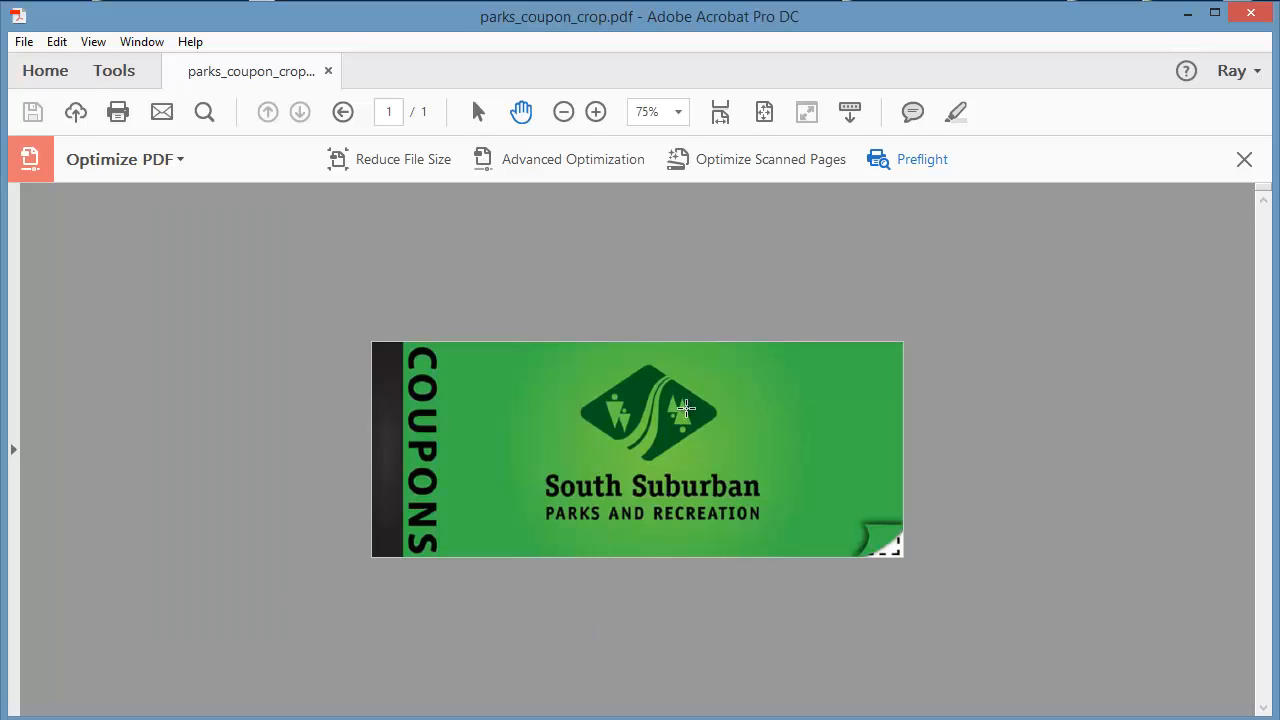
pyautogui.click(1243, 162)
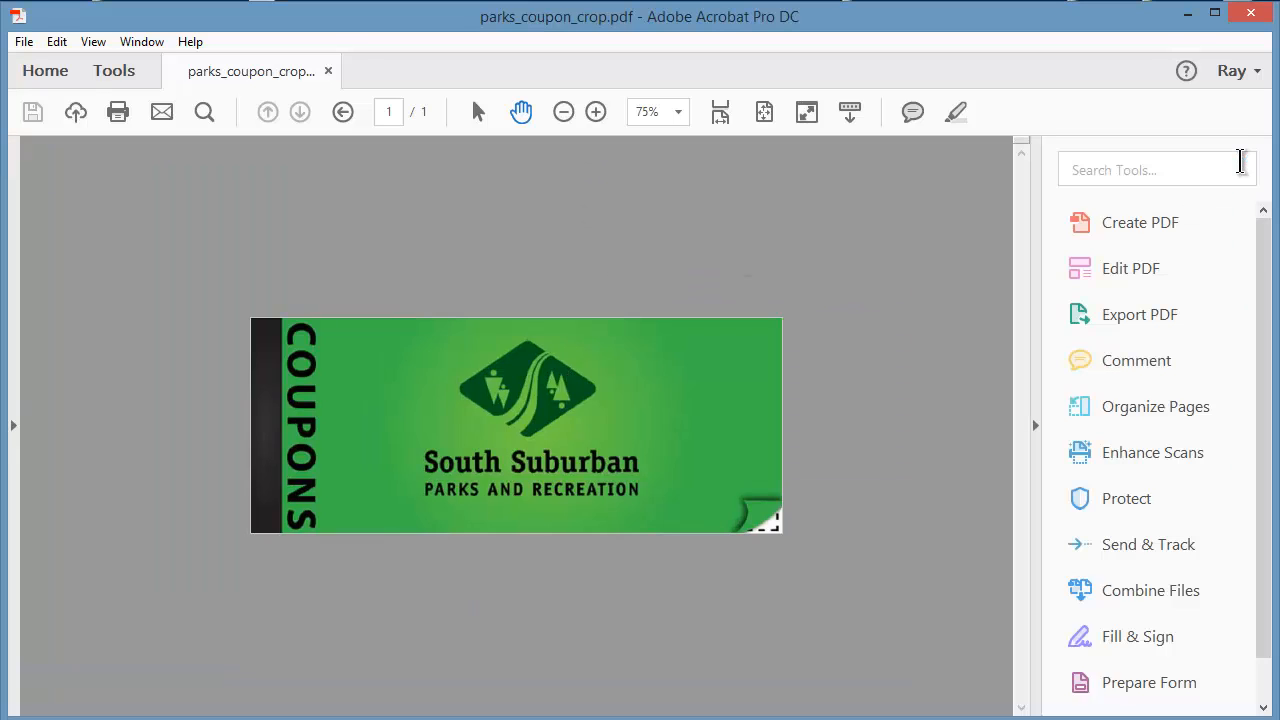
# Check the coupon for a hidden cropped area using a trial crop of about 1.44 x 1.04 in, resetting all CropBox margins to zero.
pyautogui.click(1128, 267)
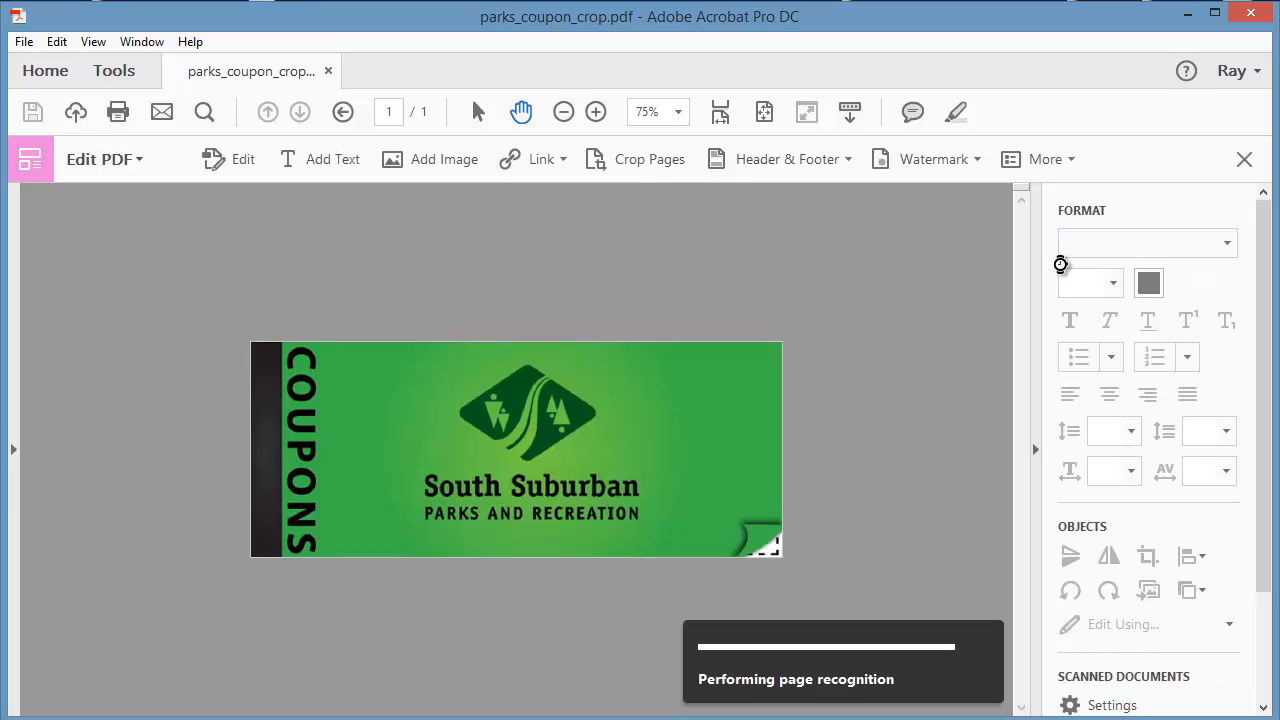
pyautogui.click(635, 157)
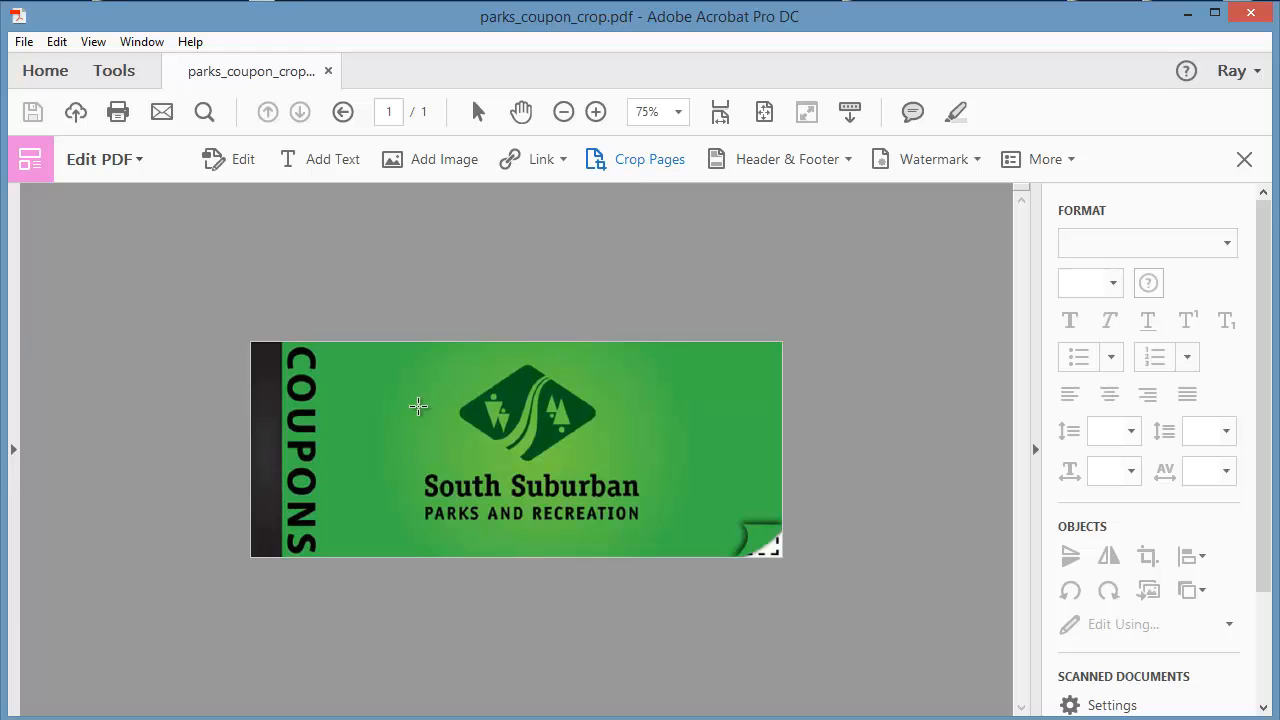
pyautogui.moveTo(418, 407); pyautogui.dragTo(538, 492)
pyautogui.doubleClick(475, 453)
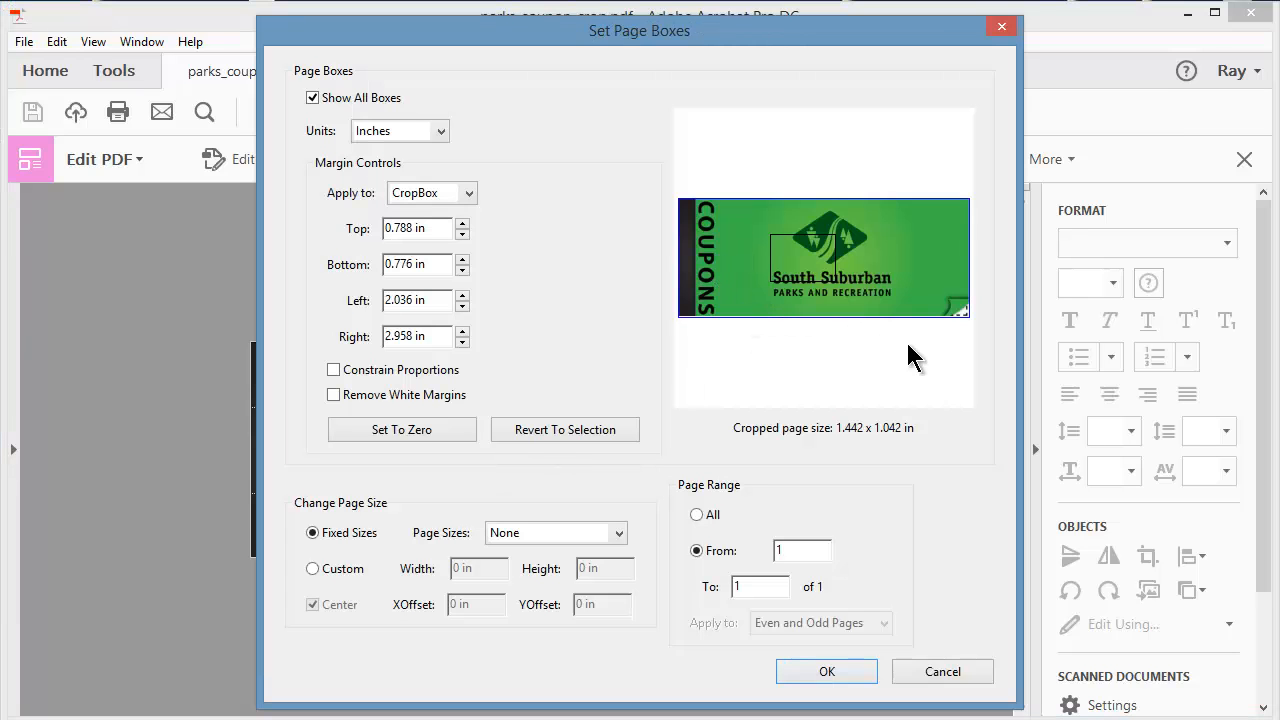
pyautogui.click(401, 429)
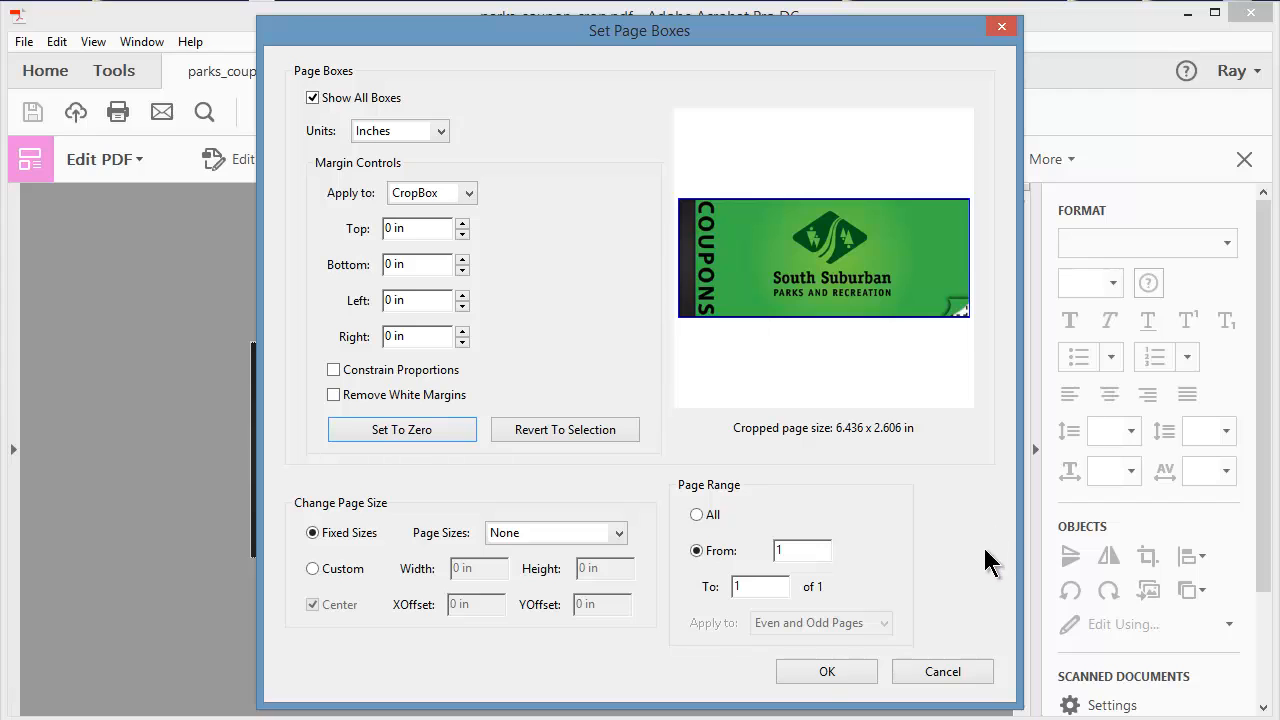
pyautogui.click(828, 673)
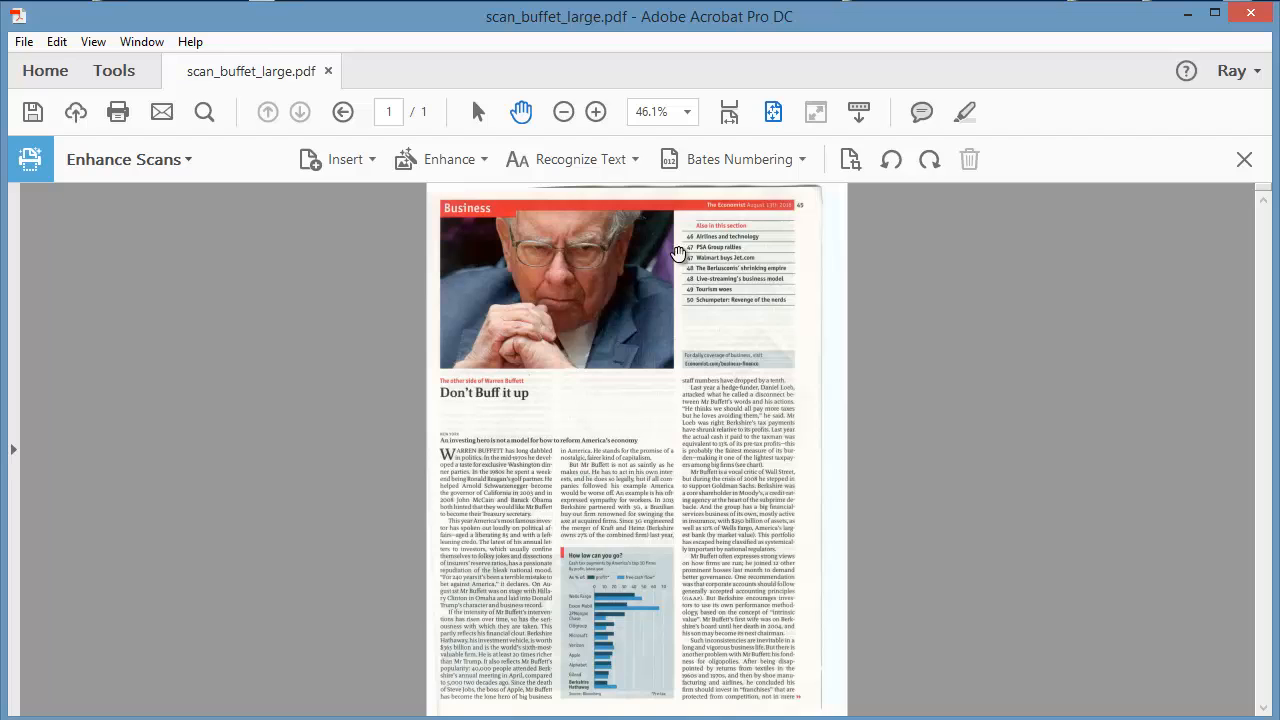
# Crop the page of scan_buffet_large.pdf to about 4.47 x 2.11 in around the portrait photo.
pyautogui.click(1244, 161)
pyautogui.click(1119, 265)
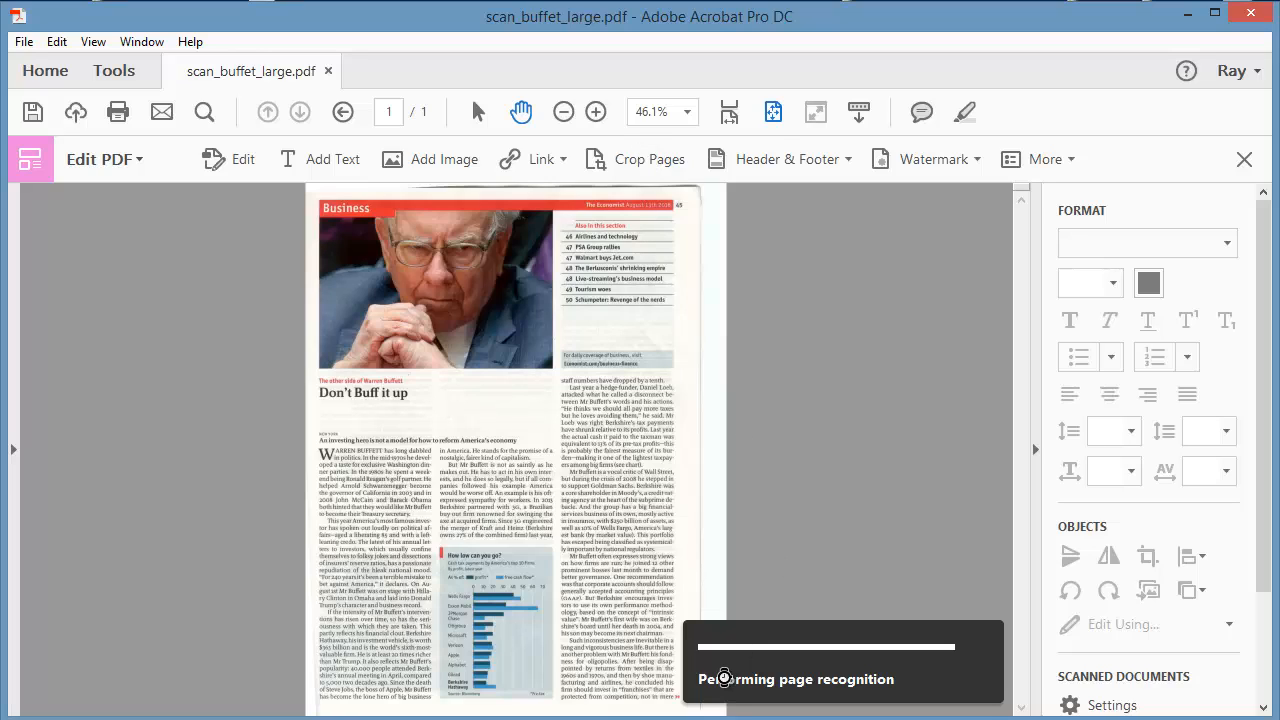
pyautogui.click(626, 162)
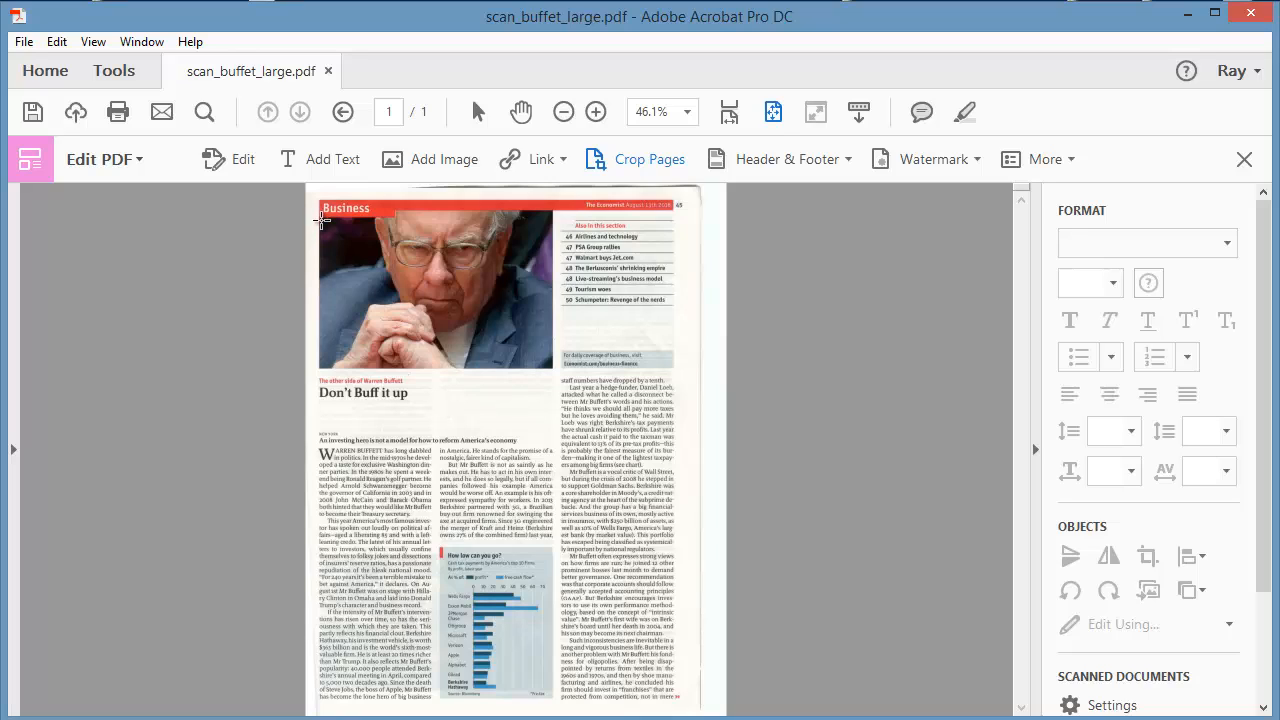
pyautogui.moveTo(323, 220); pyautogui.dragTo(549, 326)
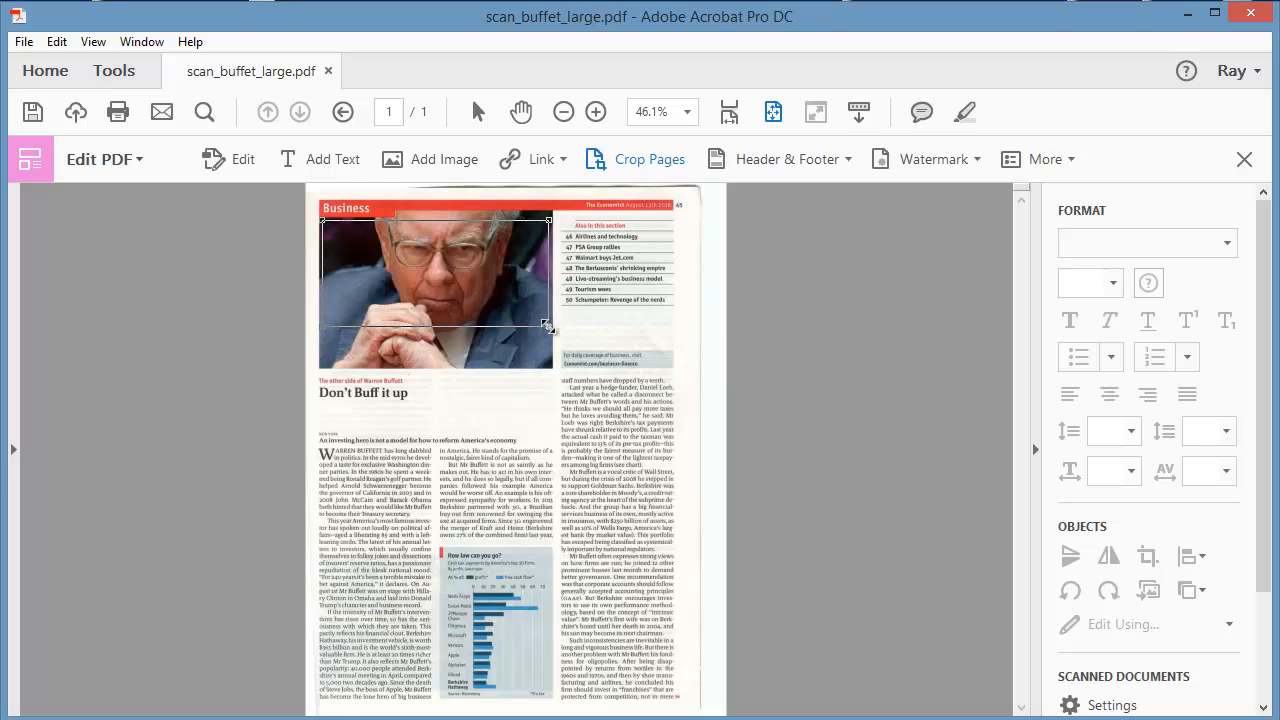
pyautogui.doubleClick(490, 277)
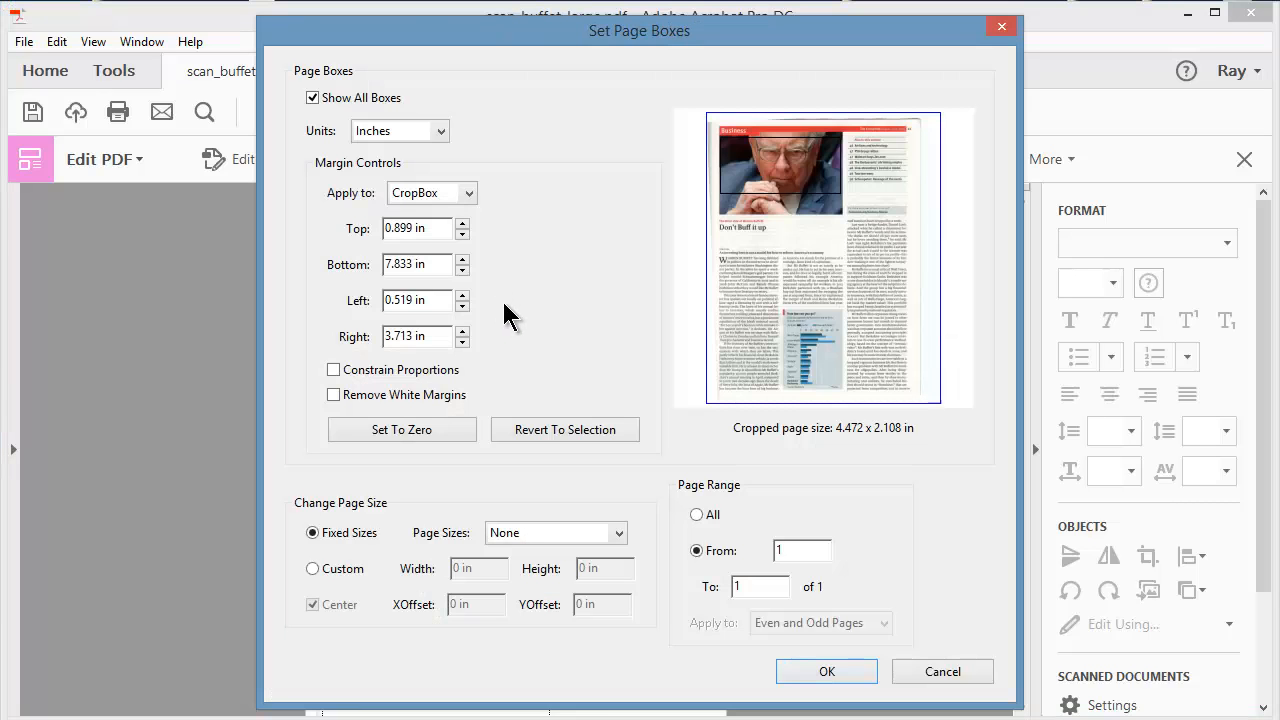
pyautogui.click(826, 672)
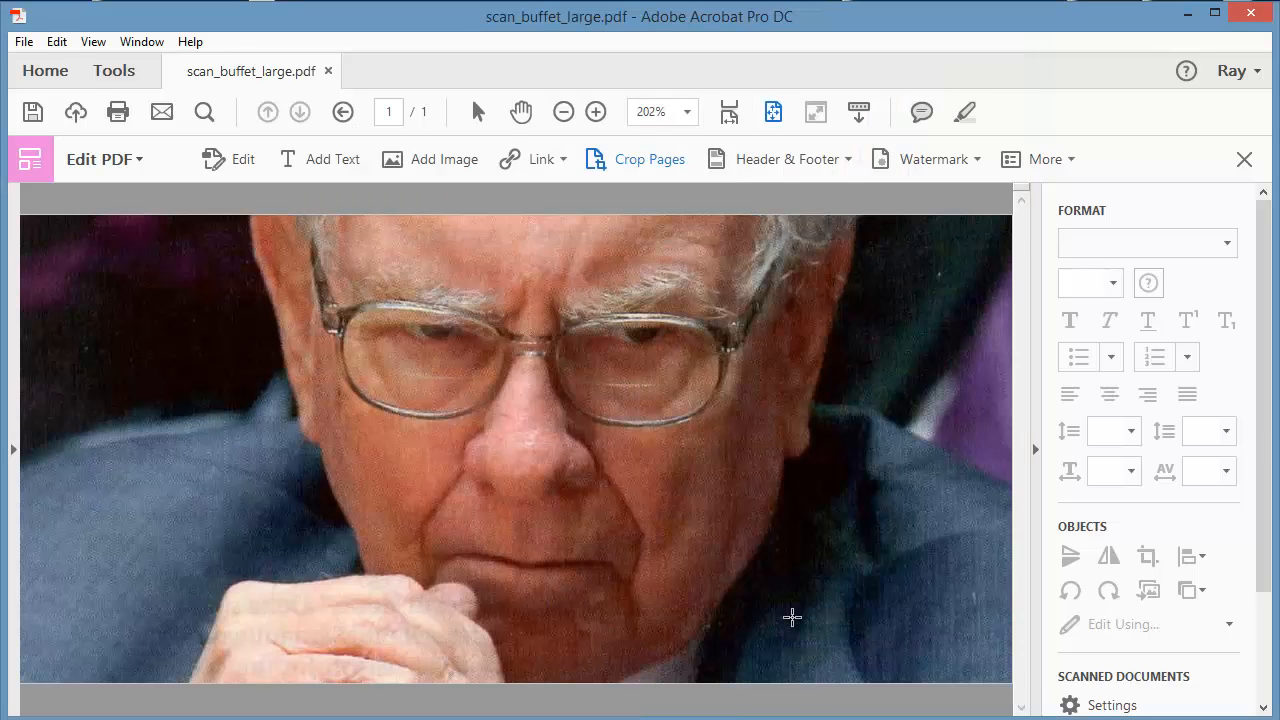
# Inspect the hidden cropped area in Set Page Boxes using a trial crop of about 0.56 x 0.60 in over the face, and discard it.
pyautogui.scroll(-3, 767, 493)
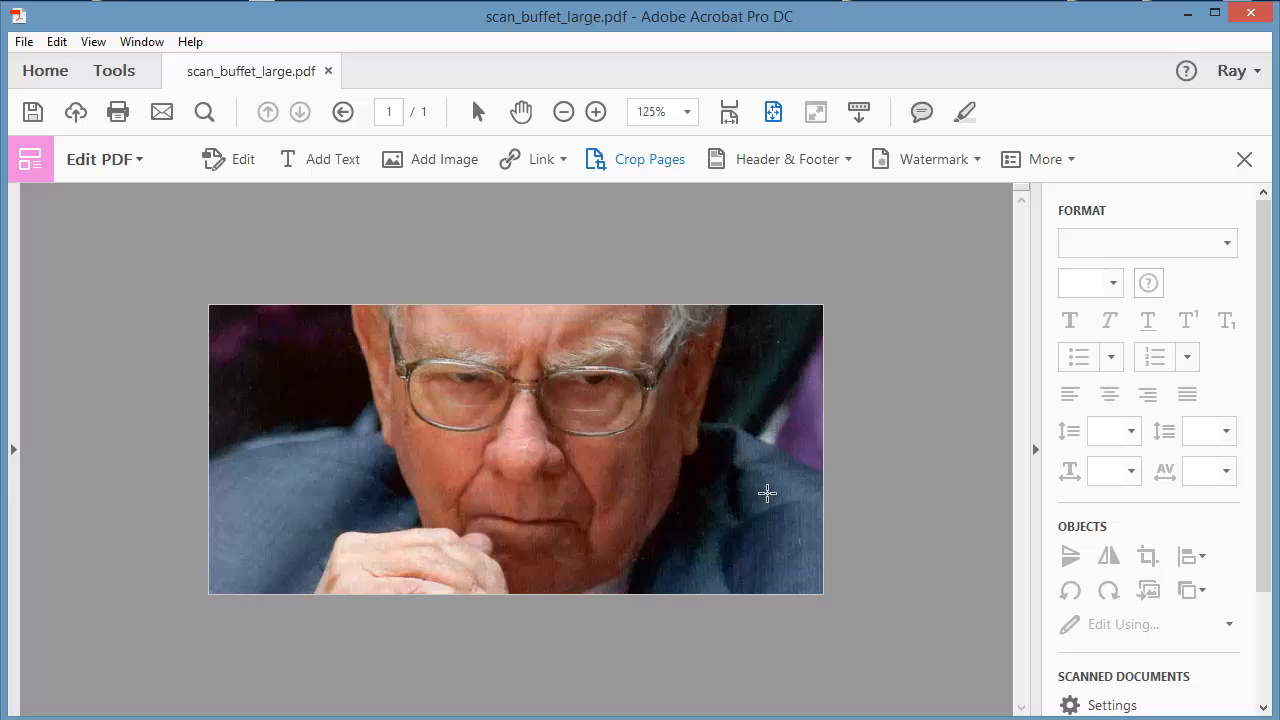
pyautogui.moveTo(534, 420); pyautogui.dragTo(611, 500)
pyautogui.doubleClick(586, 468)
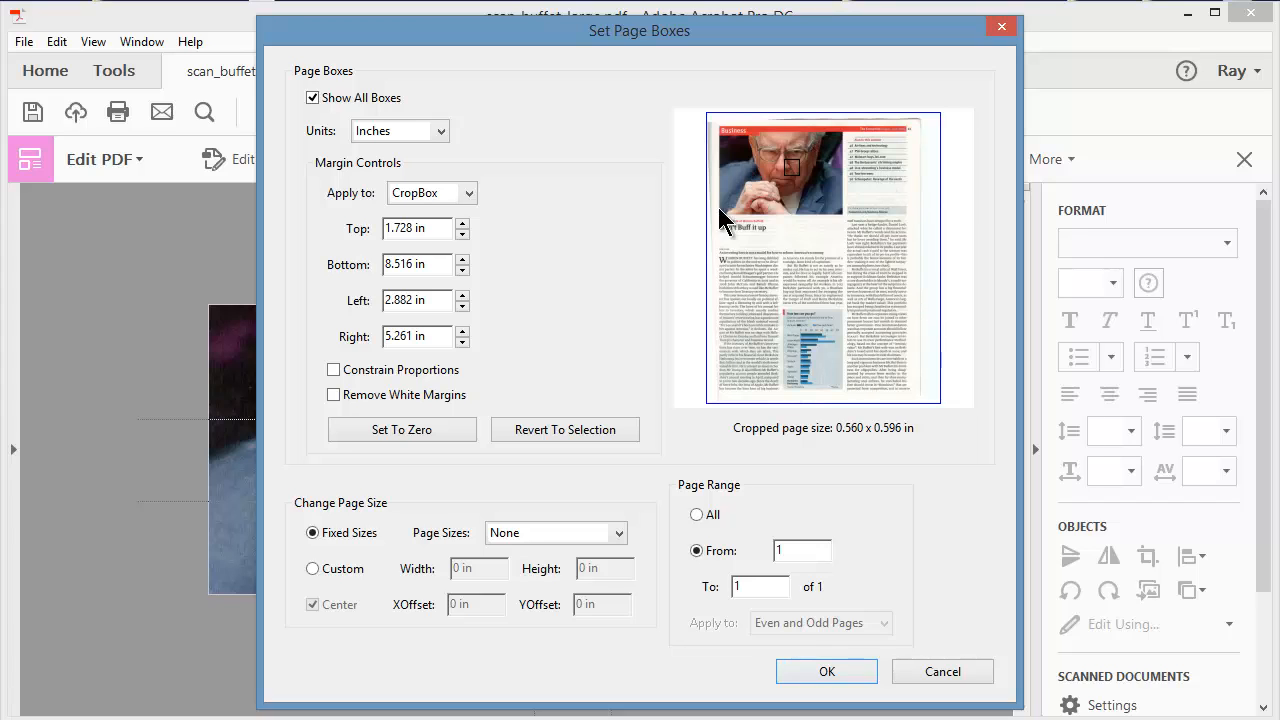
pyautogui.click(930, 676)
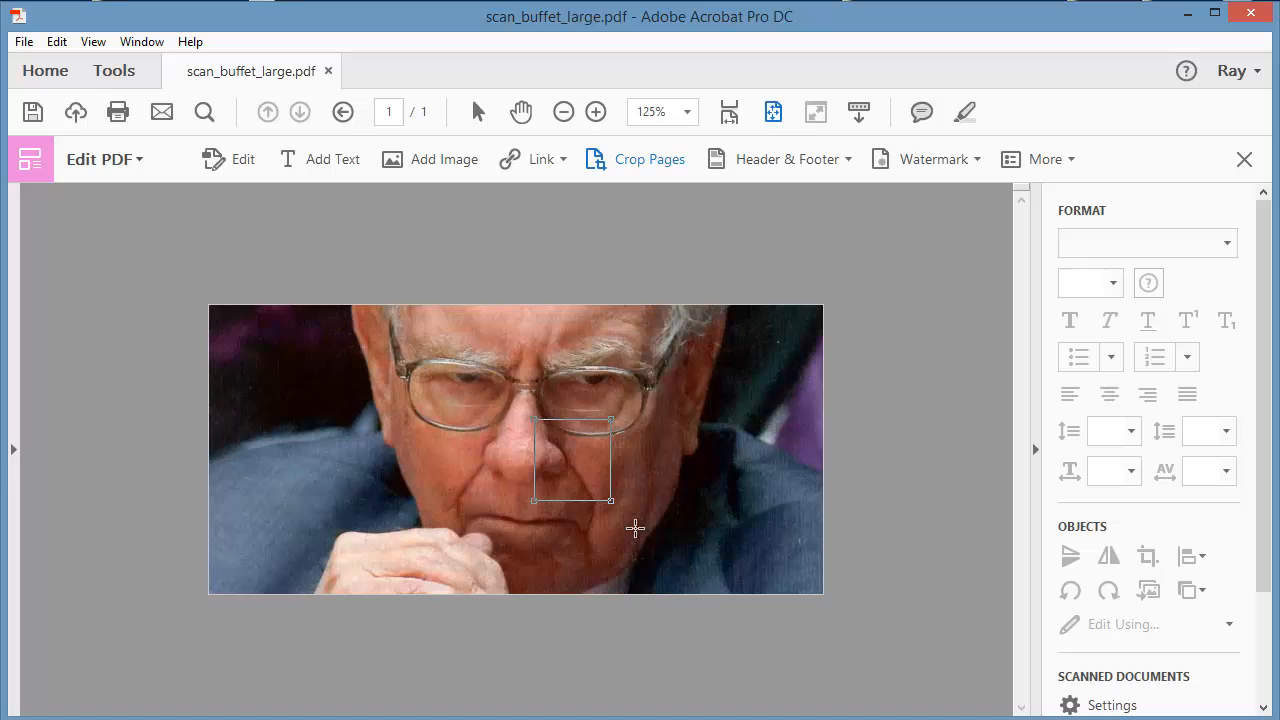
pyautogui.click(635, 528)
pyautogui.click(1243, 161)
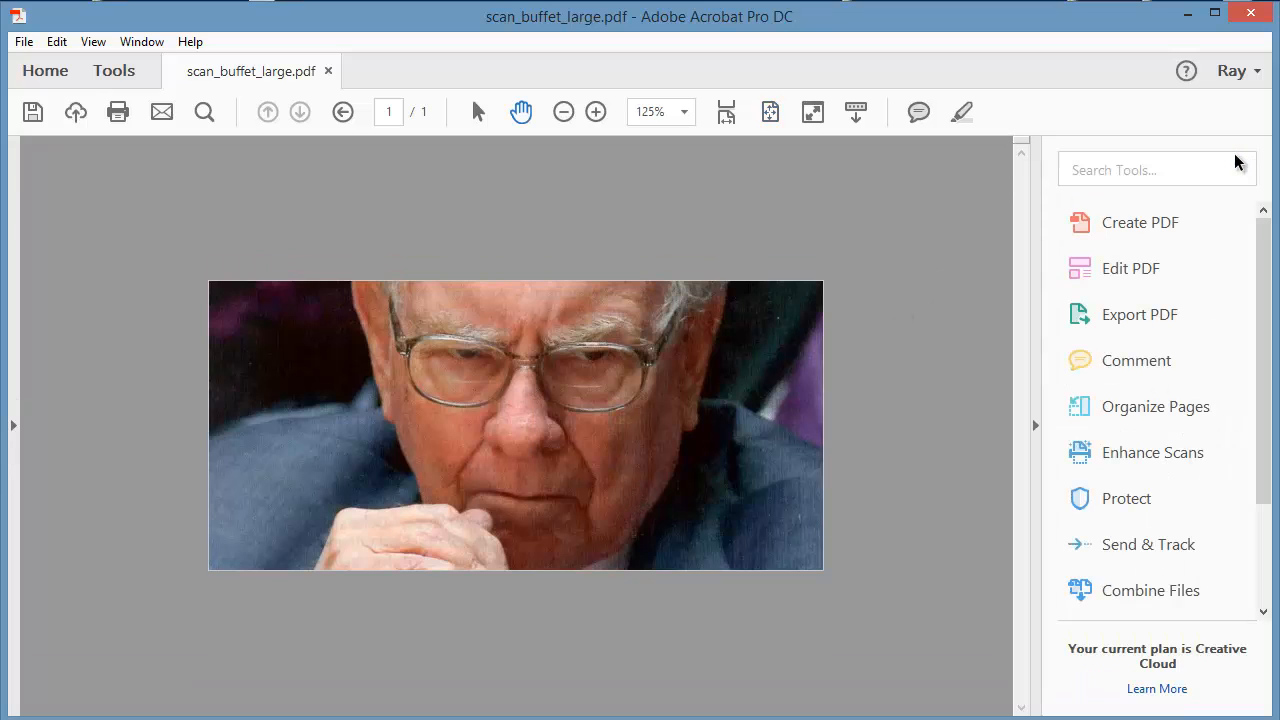
# Run the crop_complete Preflight profile with analyze and fix on the cropped scan, save it as scan_buffet_large_crop.pdf, and close Preflight.
pyautogui.click(1157, 168)
pyautogui.write('pre')
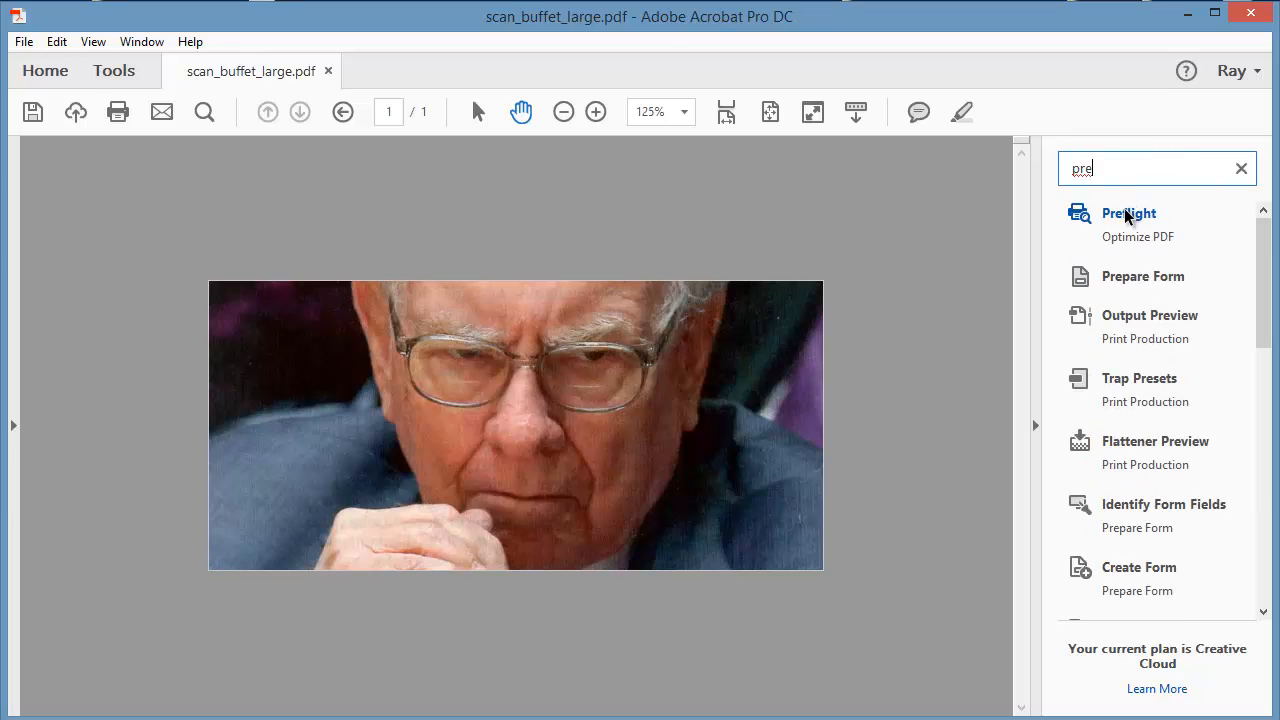
pyautogui.click(1124, 210)
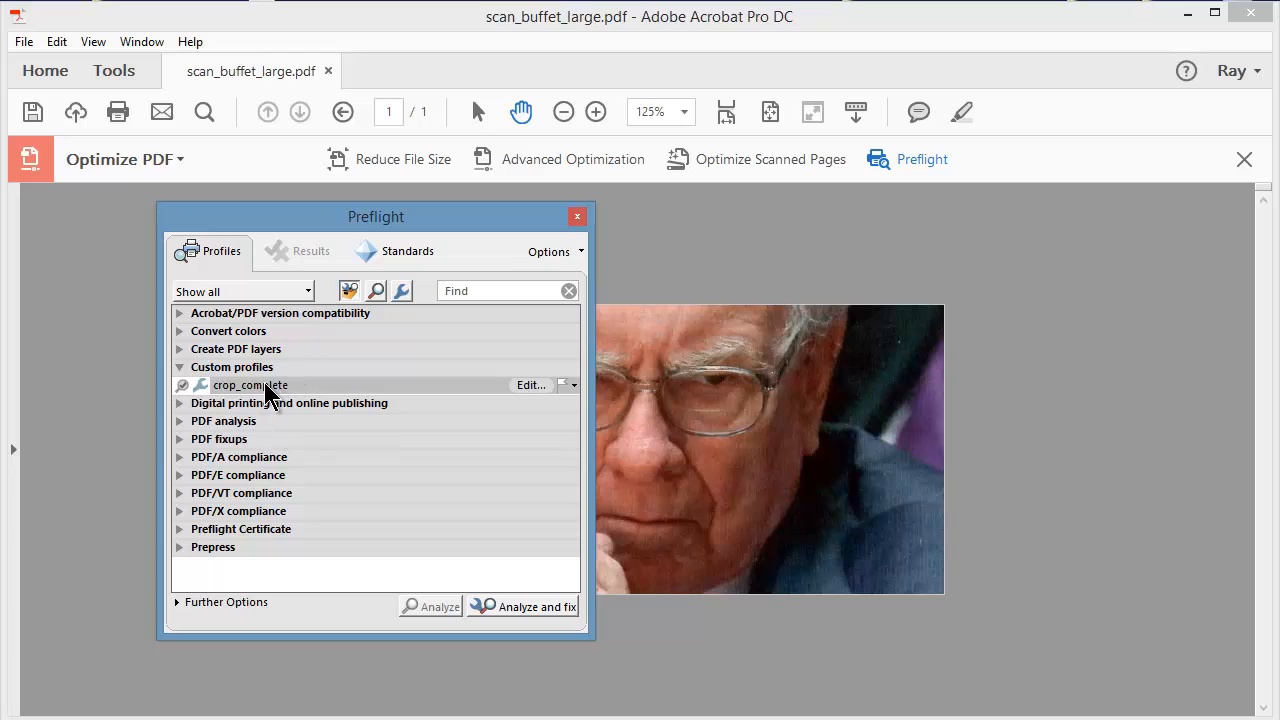
pyautogui.click(264, 384)
pyautogui.click(525, 607)
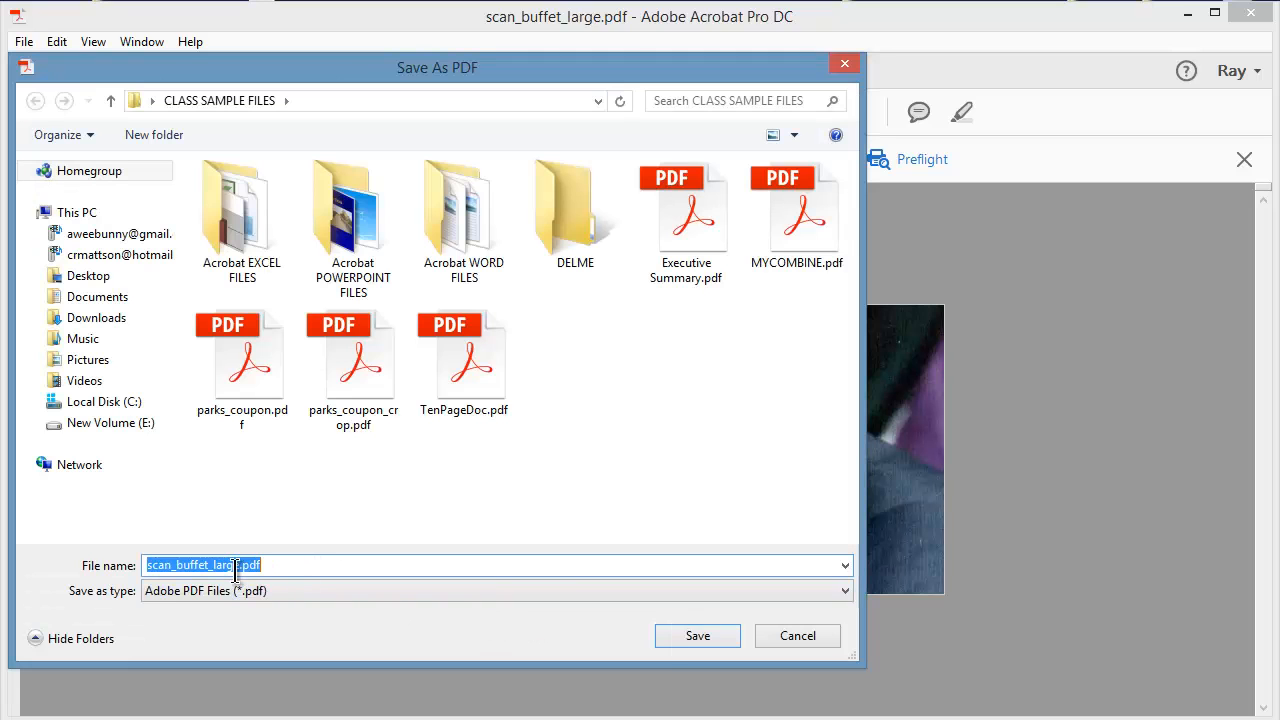
pyautogui.click(365, 565)
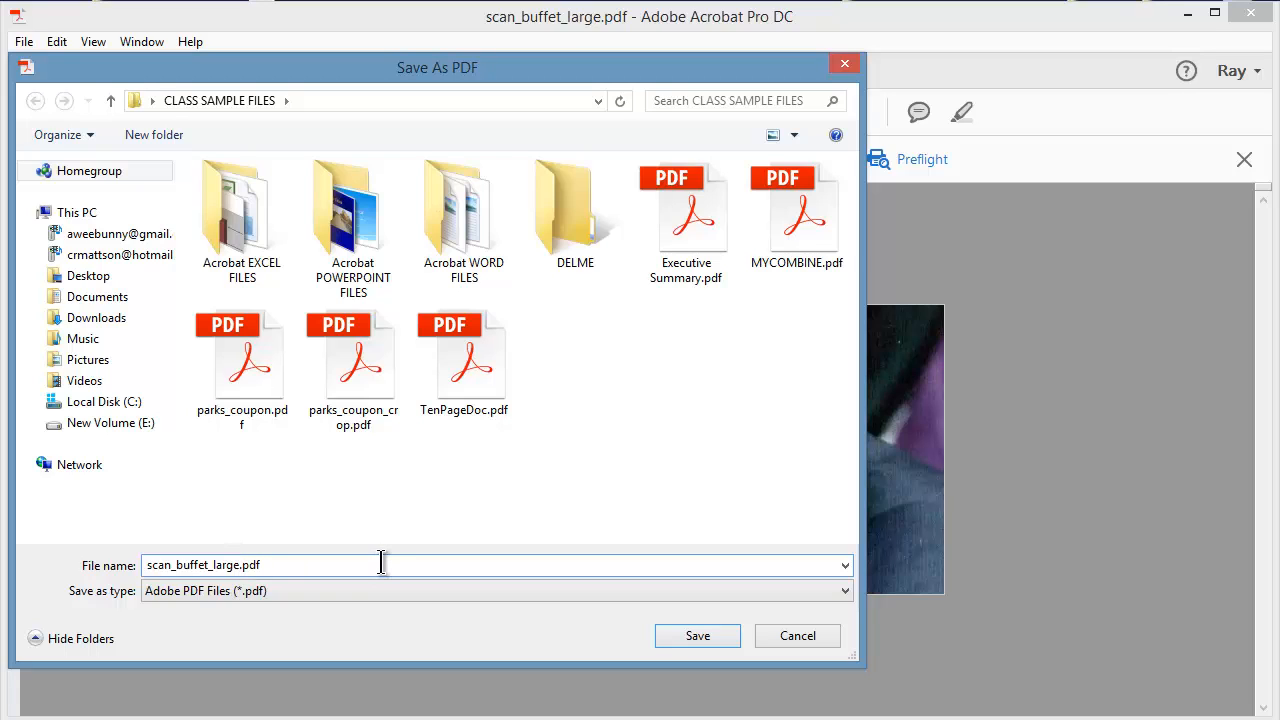
pyautogui.write('_crop')
pyautogui.click(699, 637)
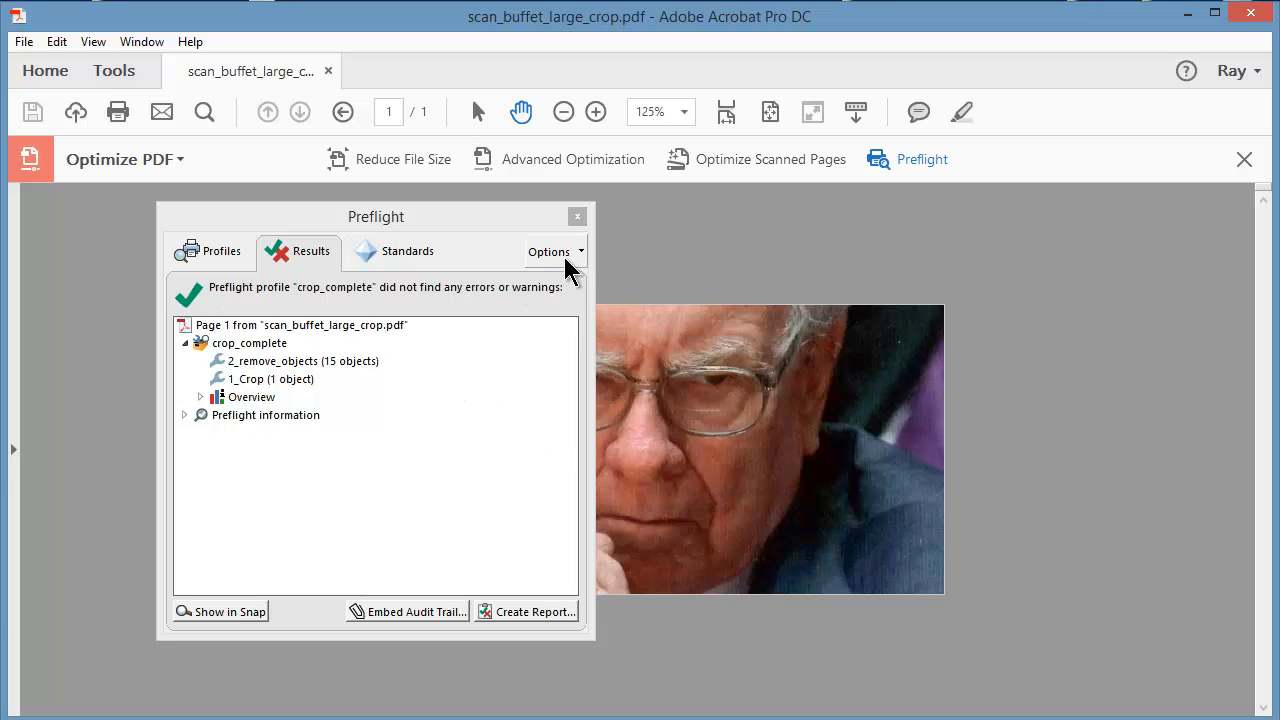
pyautogui.click(577, 217)
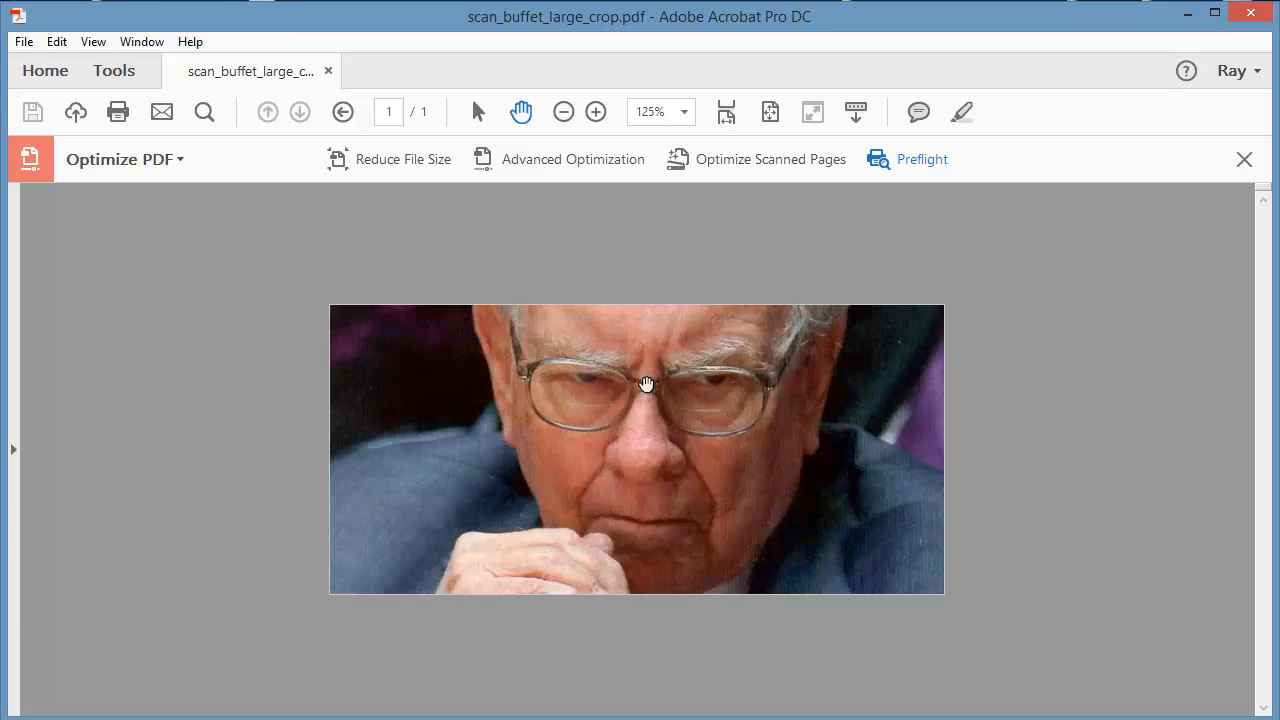
pyautogui.click(1243, 160)
# Check the portrait page for a hidden cropped area using a trial crop over the eyeglasses, resetting all CropBox margins to zero.
pyautogui.click(1118, 274)
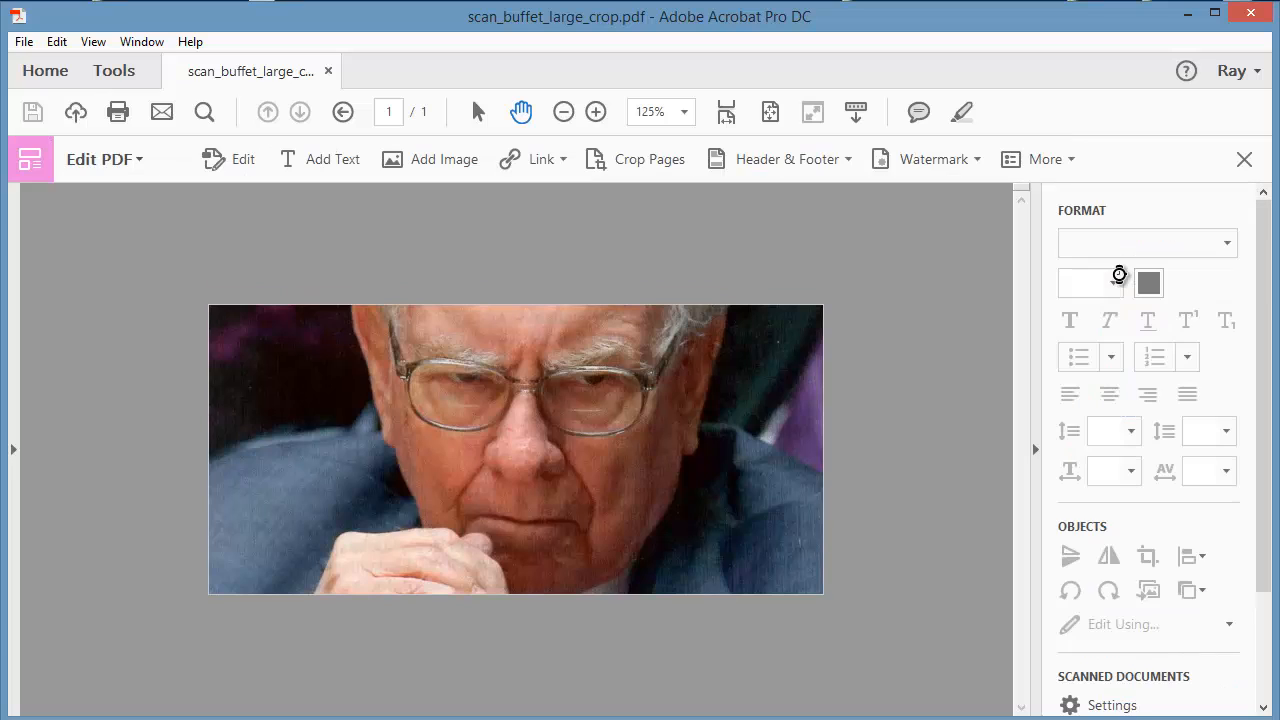
pyautogui.click(650, 160)
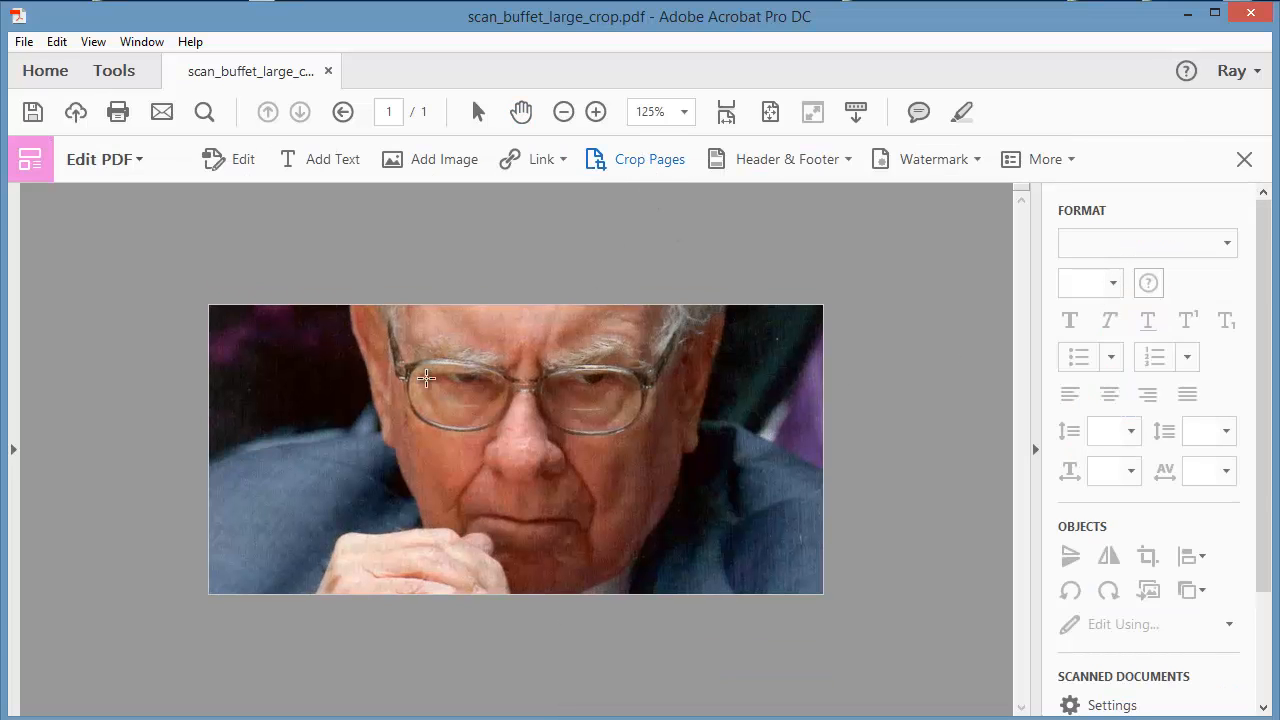
pyautogui.doubleClick(458, 416)
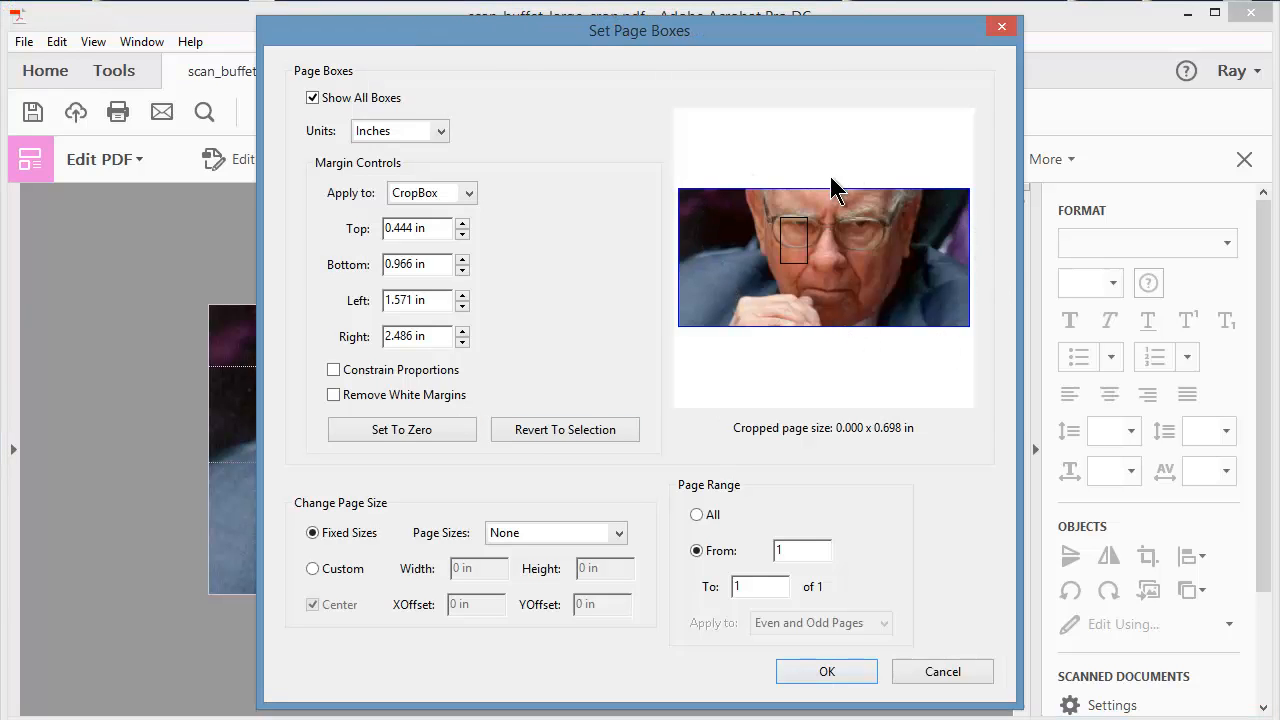
pyautogui.click(391, 431)
pyautogui.click(824, 674)
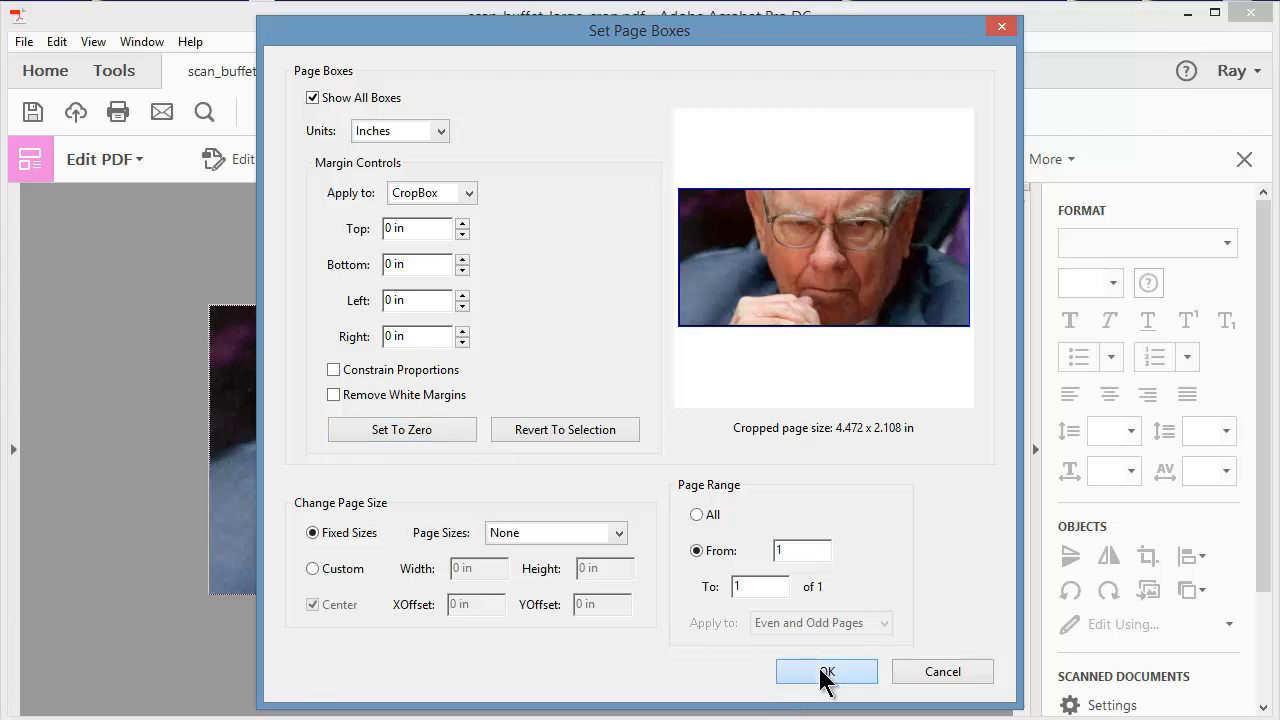